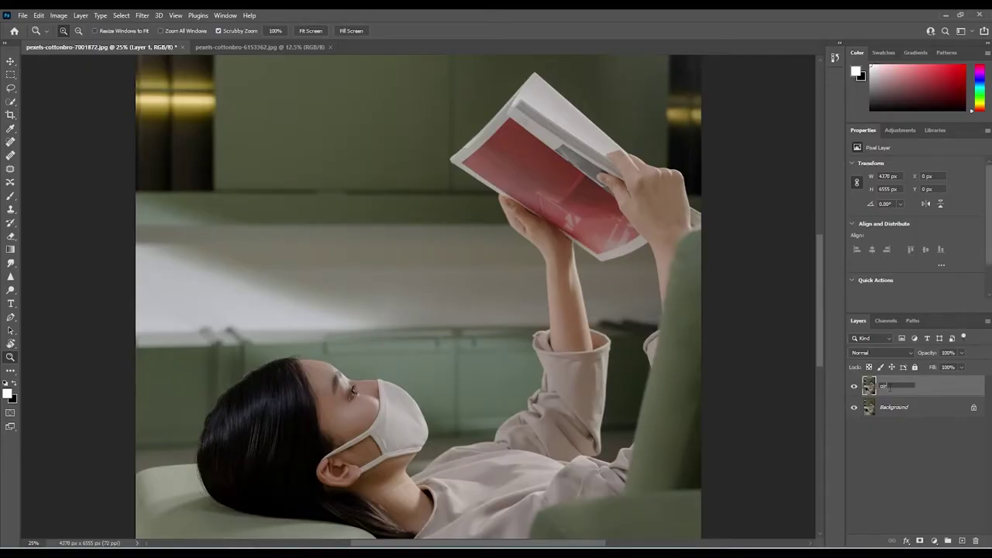
- Rename the duplicated photo layer as girl
{"action": "key", "text": "Return"}
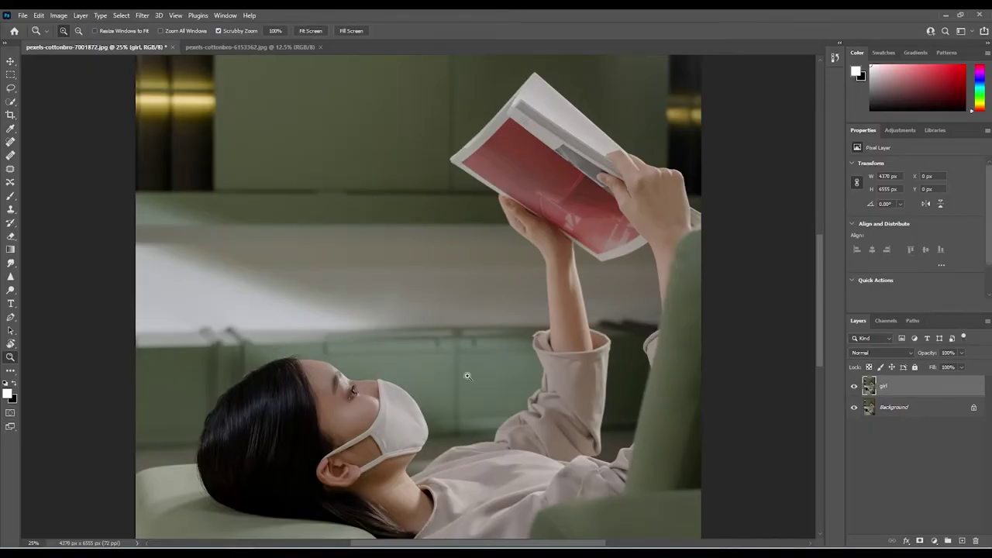
- Start a Pen tool shape at the red magazine cover's outer corner and trace its short edge up to the top corner
{"action": "left_click", "coordinate": [470, 162]}
{"action": "left_click", "coordinate": [470, 163]}
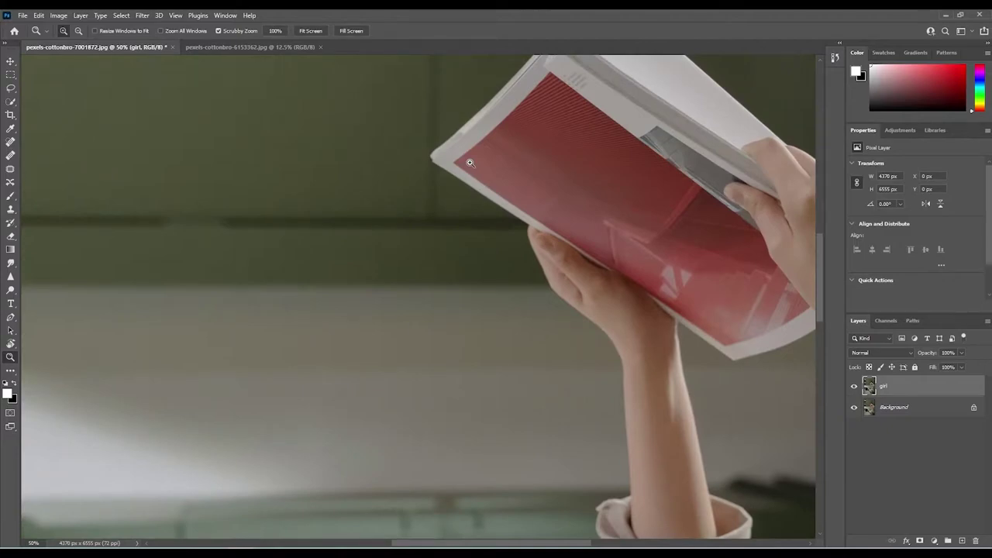
{"action": "left_click", "coordinate": [469, 163]}
{"action": "left_click", "coordinate": [500, 120]}
{"action": "left_click_drag", "start_coordinate": [409, 192], "coordinate": [193, 335]}
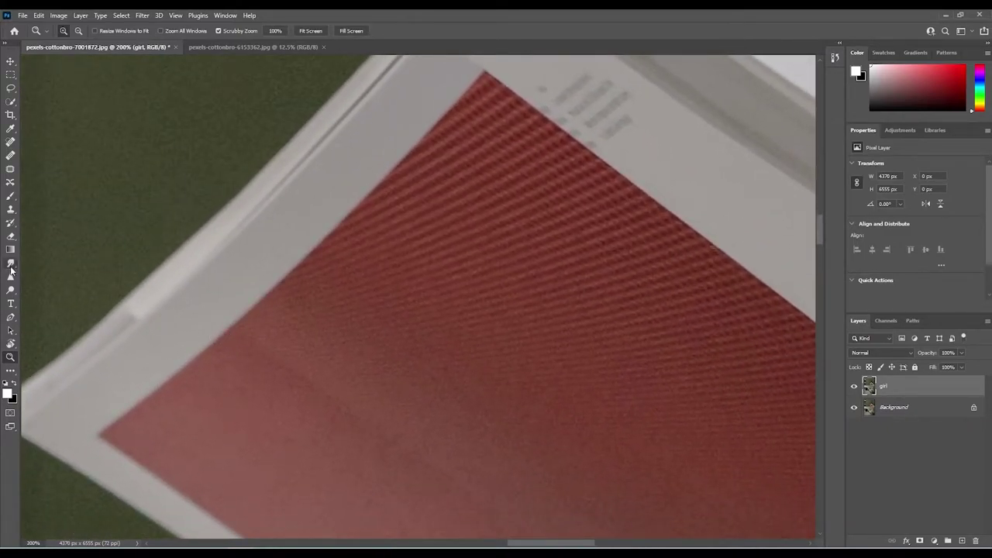
{"action": "left_click", "coordinate": [11, 317]}
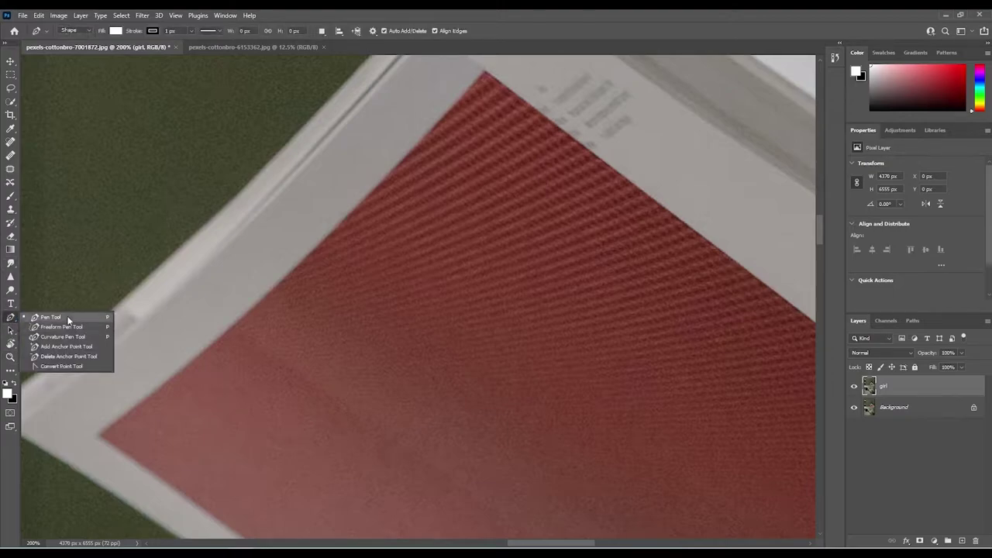
{"action": "left_click", "coordinate": [68, 317]}
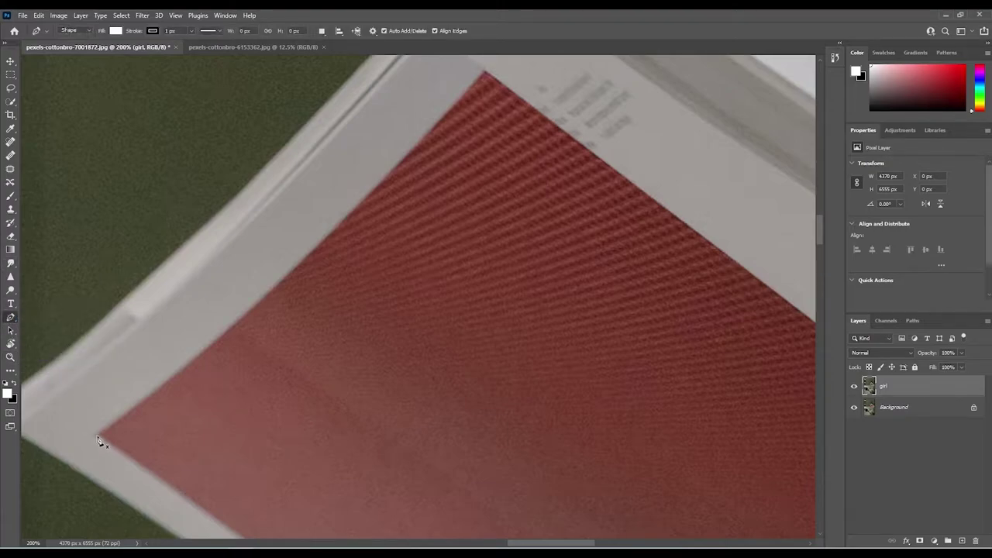
{"action": "left_click", "coordinate": [97, 437]}
{"action": "left_click_drag", "start_coordinate": [141, 402], "coordinate": [150, 396]}
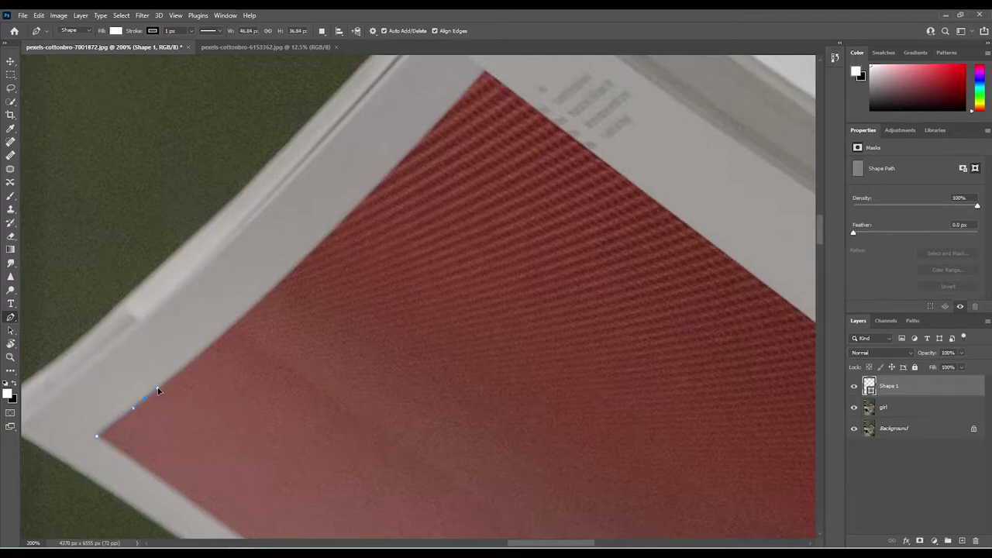
{"action": "left_click", "coordinate": [187, 363]}
{"action": "left_click", "coordinate": [300, 261]}
{"action": "left_click_drag", "start_coordinate": [363, 197], "coordinate": [373, 183]}
{"action": "left_click_drag", "start_coordinate": [414, 146], "coordinate": [415, 144]}
{"action": "left_click_drag", "start_coordinate": [448, 108], "coordinate": [457, 99]}
{"action": "left_click", "coordinate": [483, 70]}
- Continue the Pen outline along the cover's upper edge and around the fingers holding the magazine
{"action": "left_click_drag", "start_coordinate": [484, 228], "coordinate": [235, 155]}
{"action": "left_click", "coordinate": [580, 261]}
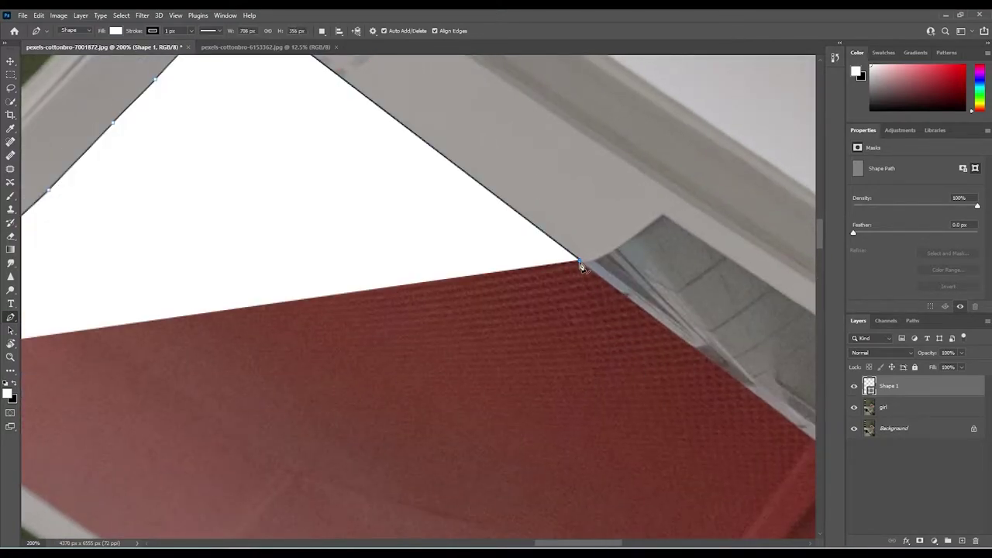
{"action": "scroll", "coordinate": [580, 266], "scroll_direction": "down", "scroll_amount": 1}
{"action": "scroll", "coordinate": [580, 266], "scroll_direction": "right", "scroll_amount": 3}
{"action": "left_click_drag", "start_coordinate": [413, 258], "coordinate": [420, 287]}
{"action": "key", "text": "ctrl+z"}
{"action": "left_click_drag", "start_coordinate": [401, 231], "coordinate": [430, 303]}
{"action": "left_click", "coordinate": [416, 274]}
{"action": "key", "text": "ctrl+z"}
{"action": "left_click_drag", "start_coordinate": [511, 401], "coordinate": [521, 412]}
{"action": "left_click_drag", "start_coordinate": [562, 470], "coordinate": [566, 474]}
{"action": "left_click", "coordinate": [581, 492]}
- Continue the Pen outline around the cover's far end and onto its lower edge
{"action": "mouse_move", "coordinate": [539, 509]}
{"action": "left_mouse_down"}
{"action": "mouse_move", "coordinate": [616, 79]}
{"action": "mouse_move", "coordinate": [564, 137]}
{"action": "left_mouse_up"}
{"action": "left_click_drag", "start_coordinate": [454, 223], "coordinate": [381, 250]}
{"action": "left_click", "coordinate": [265, 279]}
{"action": "key", "text": "ctrl+z"}
{"action": "left_click", "coordinate": [266, 280]}
{"action": "left_click_drag", "start_coordinate": [218, 267], "coordinate": [650, 432]}
{"action": "left_click", "coordinate": [614, 388]}
{"action": "left_click_drag", "start_coordinate": [488, 306], "coordinate": [639, 354]}
- Lower the Shape 1 layer's opacity to 36% and close the outline along the cover's lower edge at the starting corner
{"action": "left_click_drag", "start_coordinate": [962, 353], "coordinate": [930, 367]}
{"action": "left_click", "coordinate": [627, 346]}
{"action": "left_click_drag", "start_coordinate": [349, 170], "coordinate": [532, 364]}
{"action": "left_click", "coordinate": [460, 315]}
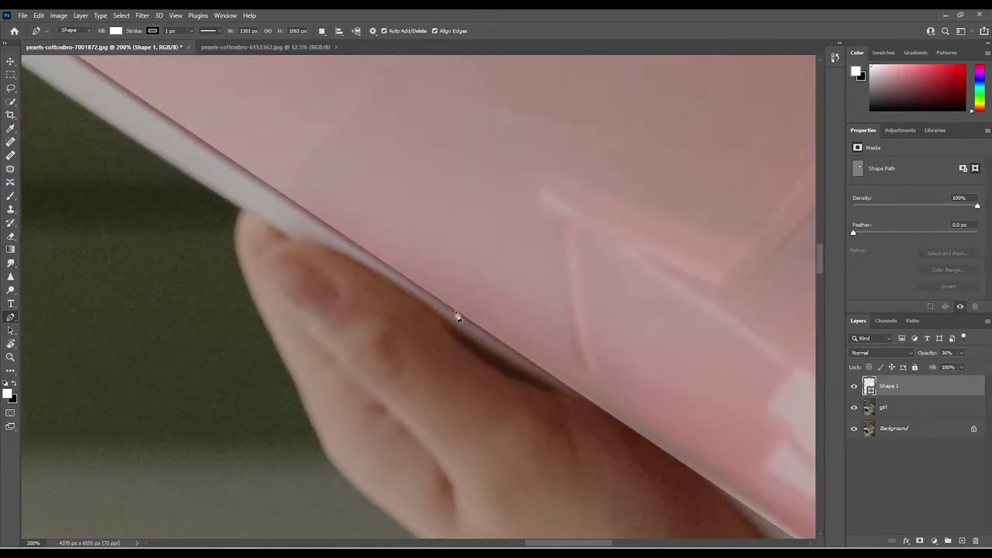
{"action": "left_click_drag", "start_coordinate": [383, 271], "coordinate": [646, 459]}
{"action": "left_click", "coordinate": [576, 406]}
{"action": "left_click", "coordinate": [343, 249]}
{"action": "left_click", "coordinate": [233, 174]}
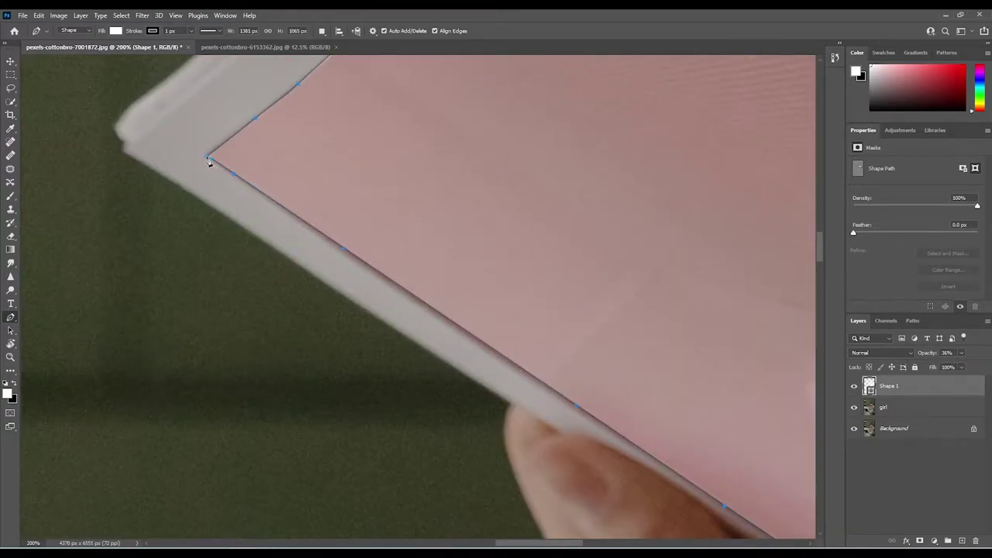
- Raise the Shape 1 layer's opacity back to full
{"action": "key", "text": "ctrl+0"}
{"action": "left_click", "coordinate": [962, 353]}
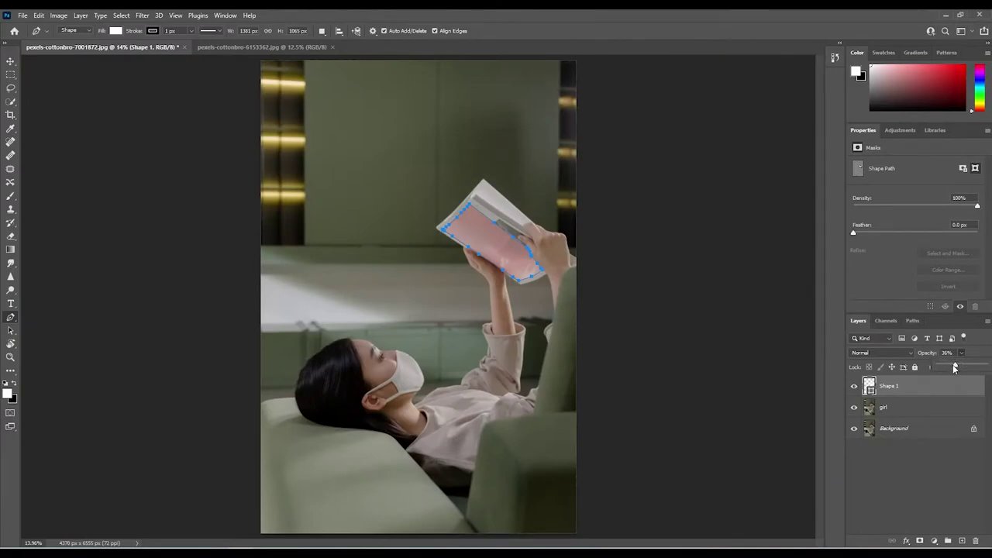
{"action": "left_click_drag", "start_coordinate": [955, 369], "coordinate": [953, 369]}
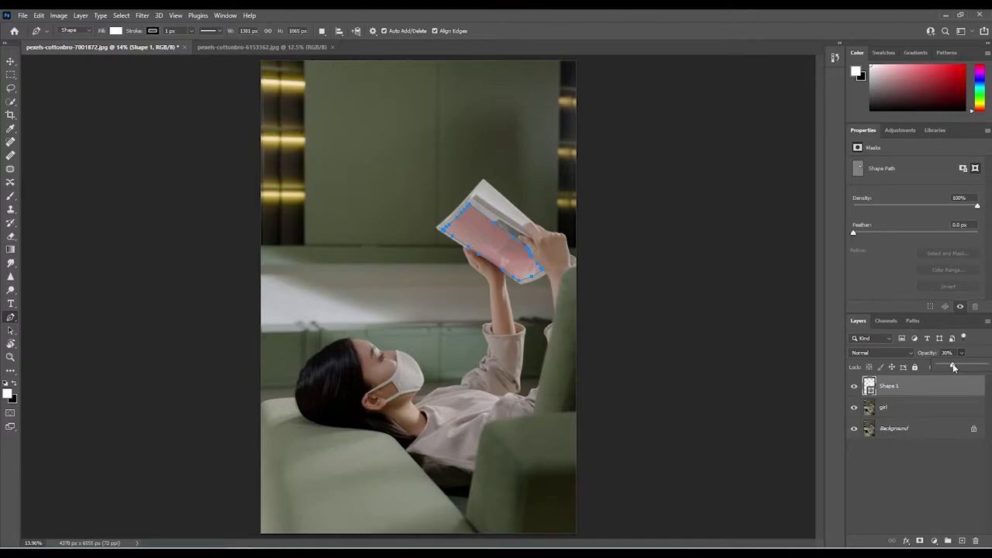
{"action": "left_click_drag", "start_coordinate": [954, 369], "coordinate": [985, 366]}
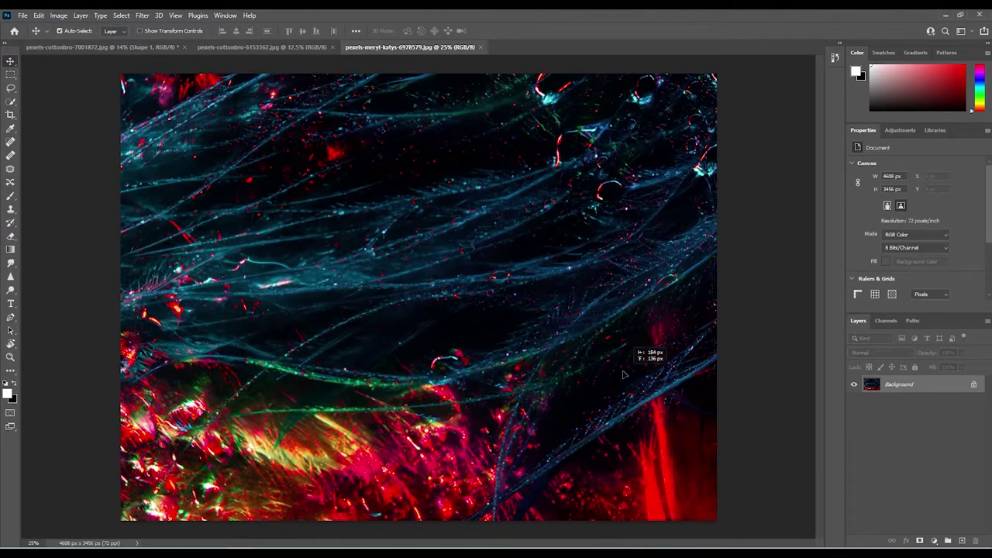
- Bring the dark red and blue abstract image into the girl document over the magazine and clip it to Shape 1
{"action": "left_click", "coordinate": [455, 246]}
{"action": "left_click", "coordinate": [515, 243]}
{"action": "left_click_drag", "start_coordinate": [423, 266], "coordinate": [516, 257]}
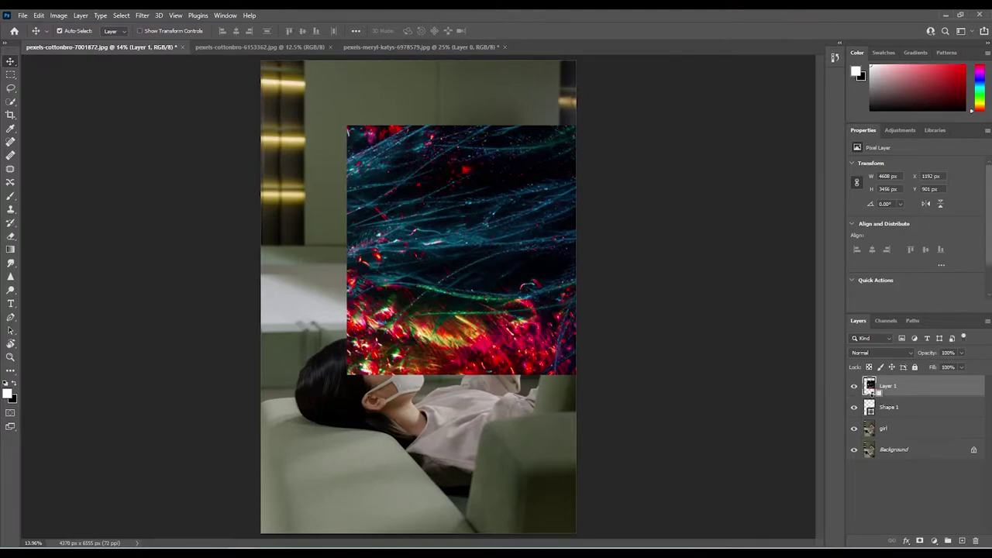
{"action": "left_click", "coordinate": [873, 394], "text": "alt"}
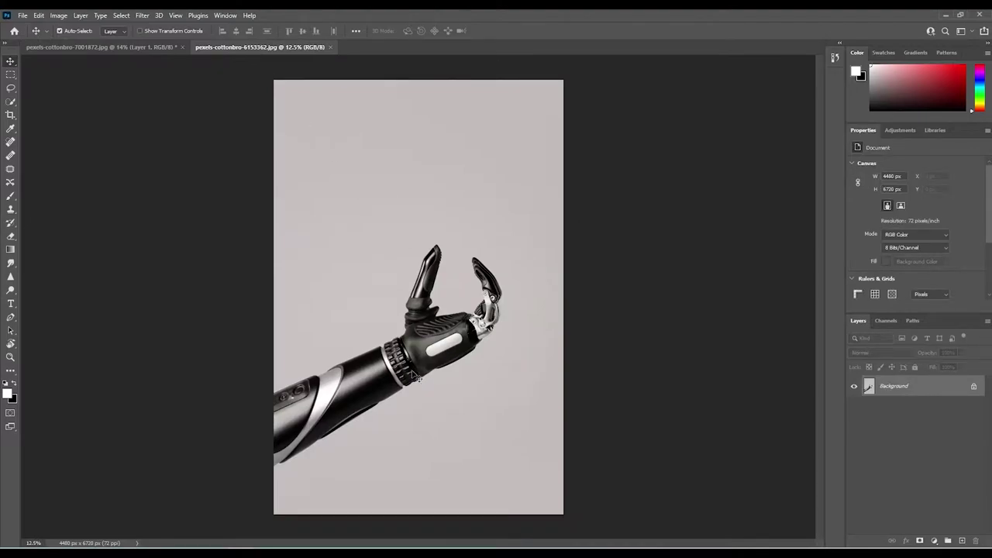
- Select the robotic arm as the subject, mask out its background, and move it into the girl document
{"action": "left_click", "coordinate": [11, 101]}
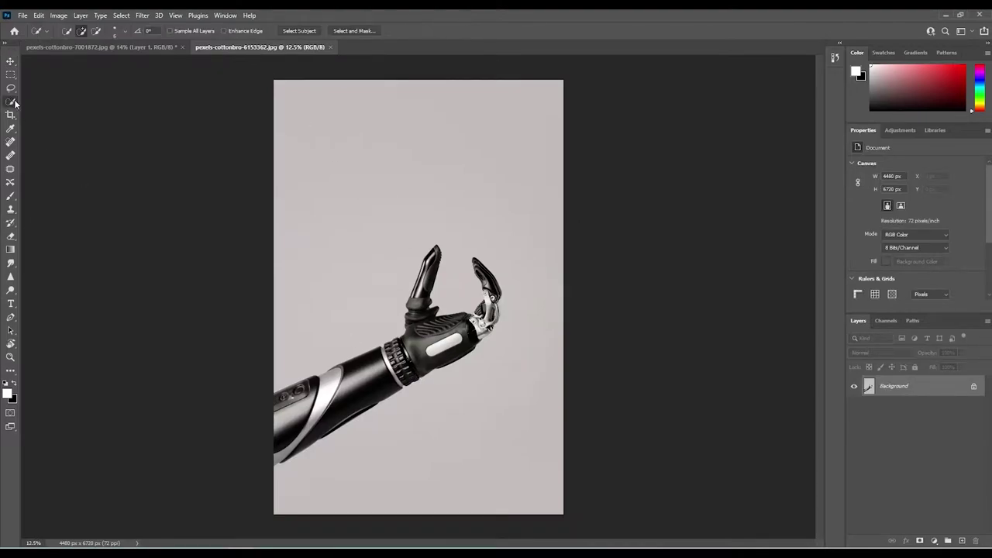
{"action": "left_click", "coordinate": [299, 31]}
{"action": "left_click", "coordinate": [920, 542]}
{"action": "left_click", "coordinate": [11, 60]}
{"action": "left_click_drag", "start_coordinate": [449, 383], "coordinate": [498, 250]}
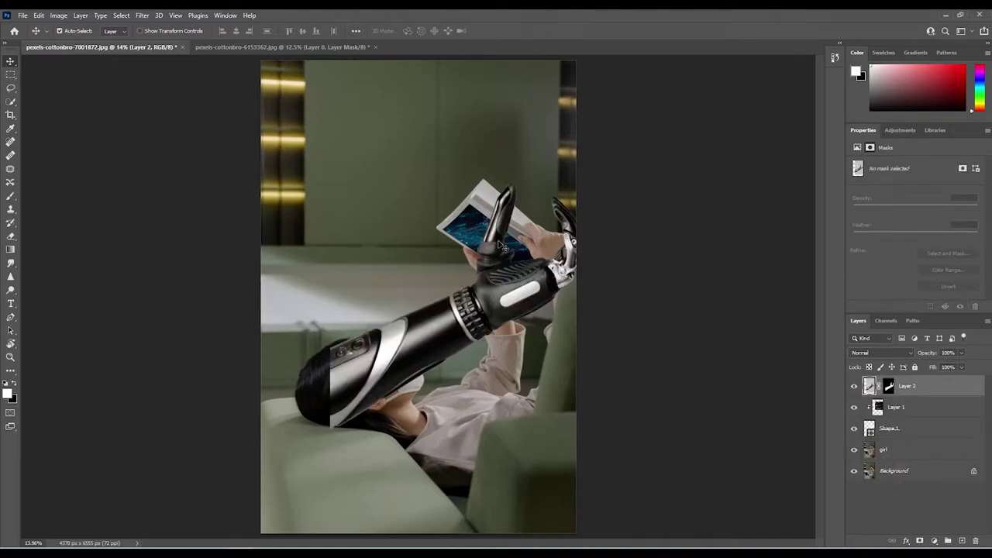
- Flip the robotic arm horizontally with Free Transform
{"action": "key", "text": "ctrl+t"}
{"action": "right_click", "coordinate": [488, 263]}
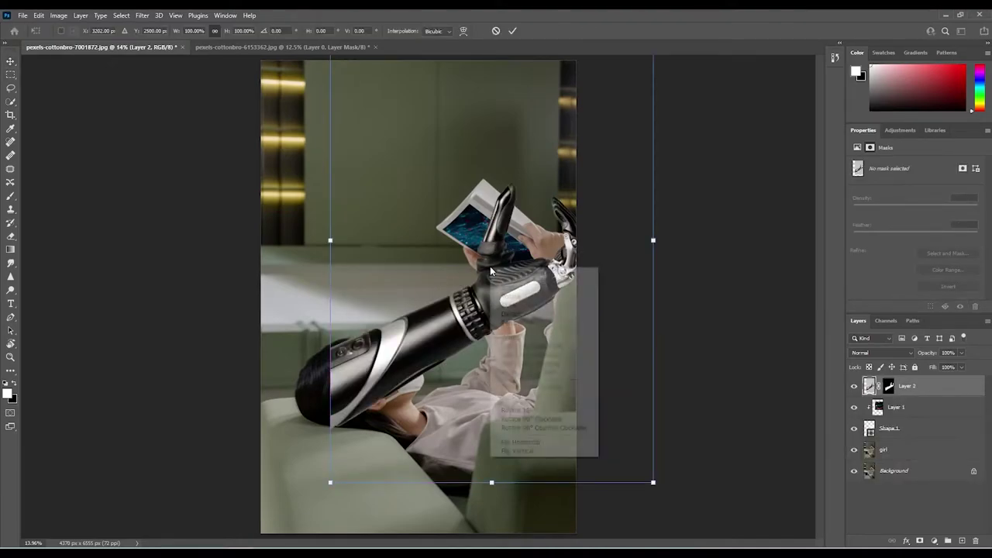
{"action": "left_click", "coordinate": [556, 447]}
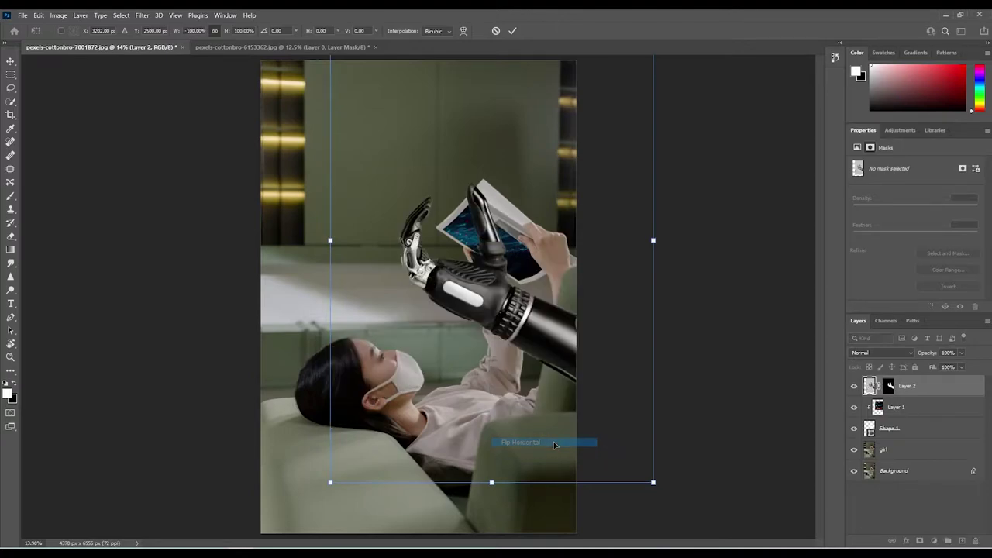
- Scale the robotic arm to about 44% width, rotate it toward the girl's face, and place it coming out of the magazine
{"action": "left_click_drag", "start_coordinate": [666, 365], "coordinate": [367, 236]}
{"action": "left_click_drag", "start_coordinate": [178, 204], "coordinate": [453, 348]}
{"action": "left_click_drag", "start_coordinate": [550, 390], "coordinate": [379, 233]}
{"action": "left_click_drag", "start_coordinate": [528, 220], "coordinate": [503, 164]}
{"action": "left_click_drag", "start_coordinate": [403, 226], "coordinate": [480, 289]}
{"action": "left_click_drag", "start_coordinate": [469, 222], "coordinate": [478, 214]}
{"action": "left_click_drag", "start_coordinate": [512, 312], "coordinate": [555, 331]}
{"action": "left_click_drag", "start_coordinate": [496, 288], "coordinate": [495, 267]}
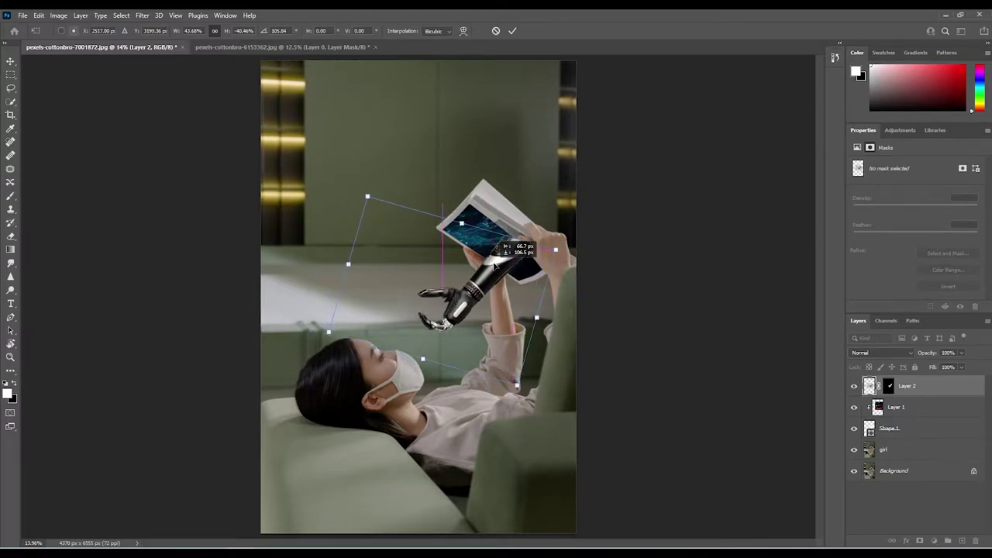
{"action": "left_click", "coordinate": [512, 31]}
- Reshape the robotic arm with Free Transform, rotating it about 6.3° and skewing it so its upper end sits within the cover image
{"action": "key", "text": "z"}
{"action": "left_click", "coordinate": [475, 289]}
{"action": "left_click", "coordinate": [480, 288]}
{"action": "left_click", "coordinate": [484, 286]}
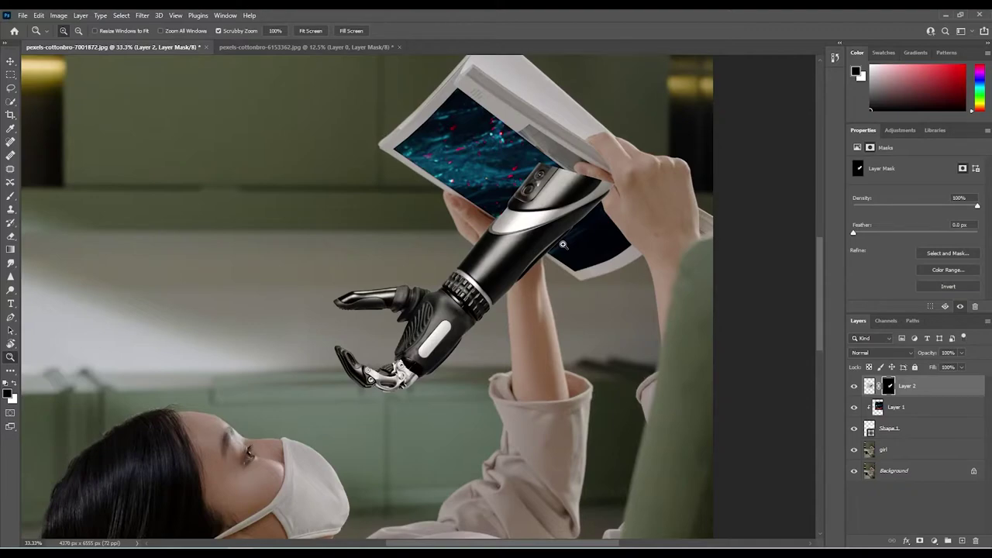
{"action": "key", "text": "ctrl+t"}
{"action": "right_click", "coordinate": [530, 223]}
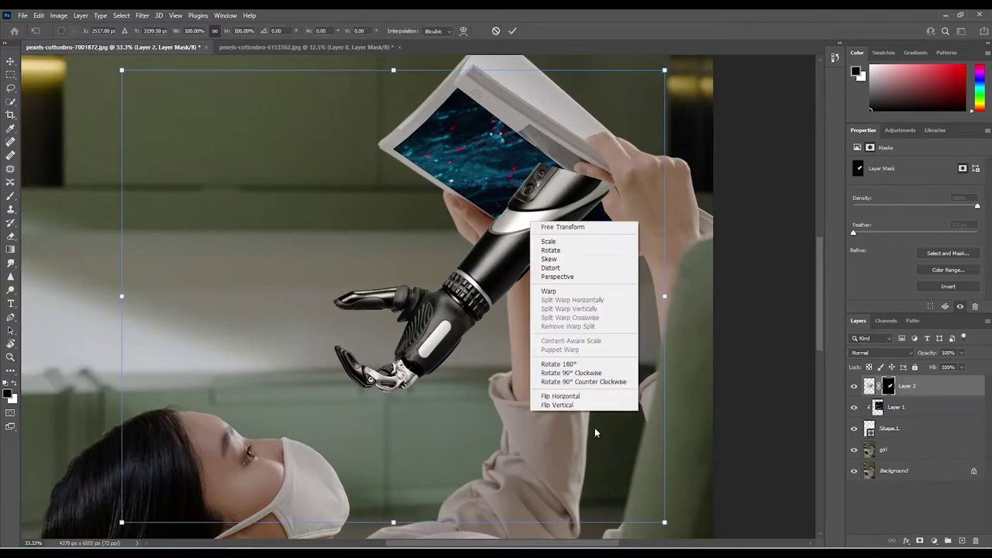
{"action": "left_click", "coordinate": [689, 198]}
{"action": "left_click_drag", "start_coordinate": [660, 518], "coordinate": [667, 481]}
{"action": "left_click_drag", "start_coordinate": [664, 65], "coordinate": [615, 89]}
{"action": "left_click_drag", "start_coordinate": [641, 287], "coordinate": [625, 298]}
{"action": "left_click_drag", "start_coordinate": [120, 65], "coordinate": [85, 55]}
{"action": "left_click_drag", "start_coordinate": [120, 536], "coordinate": [142, 508]}
{"action": "left_click_drag", "start_coordinate": [374, 389], "coordinate": [382, 386]}
{"action": "left_click", "coordinate": [512, 31]}
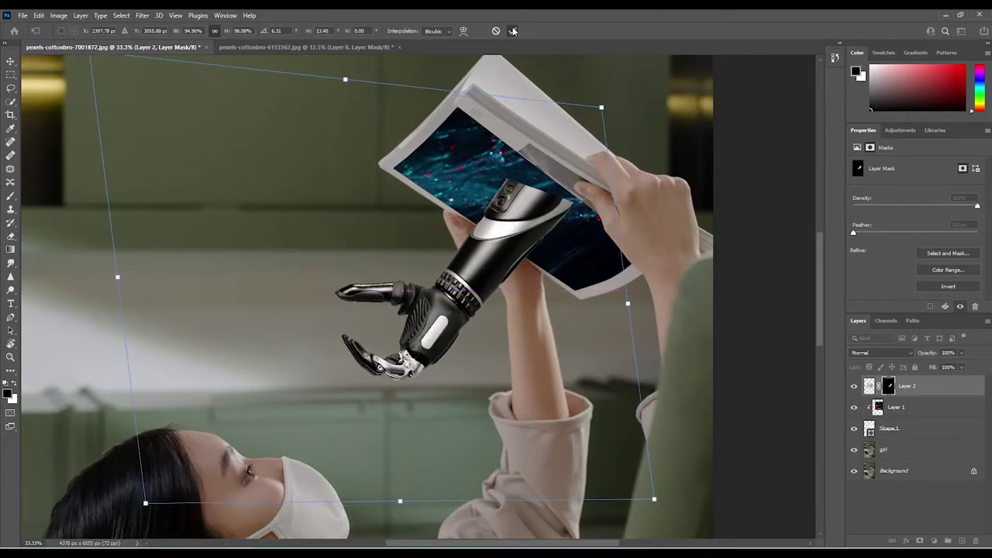
- Paint black on the robotic arm's layer mask to hide its upper end over the cover image
{"action": "left_click", "coordinate": [10, 197]}
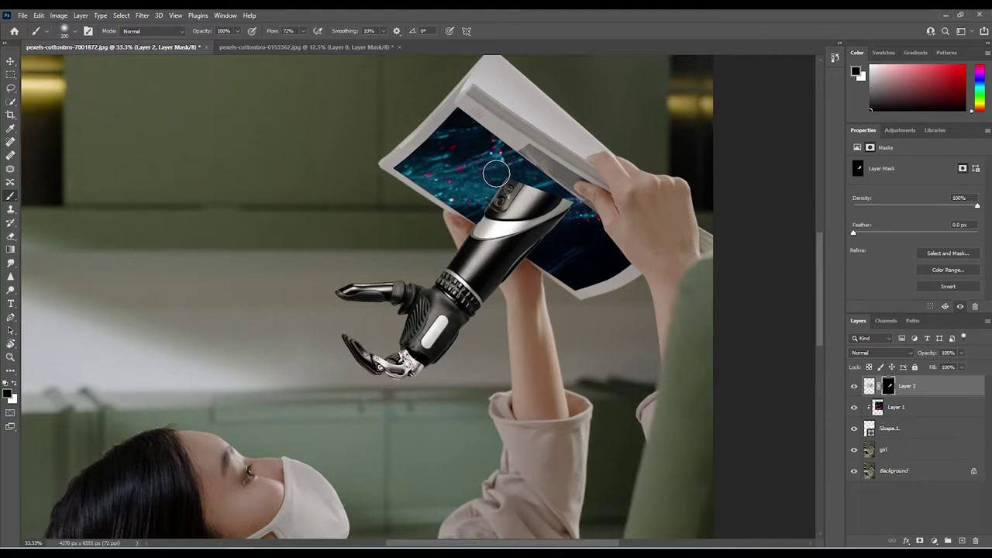
{"action": "mouse_move", "coordinate": [501, 178]}
{"action": "left_mouse_down"}
{"action": "mouse_move", "coordinate": [546, 178]}
{"action": "mouse_move", "coordinate": [538, 168]}
{"action": "mouse_move", "coordinate": [564, 183]}
{"action": "mouse_move", "coordinate": [551, 190]}
{"action": "mouse_move", "coordinate": [594, 233]}
{"action": "mouse_move", "coordinate": [566, 199]}
{"action": "mouse_move", "coordinate": [575, 224]}
{"action": "left_mouse_up"}
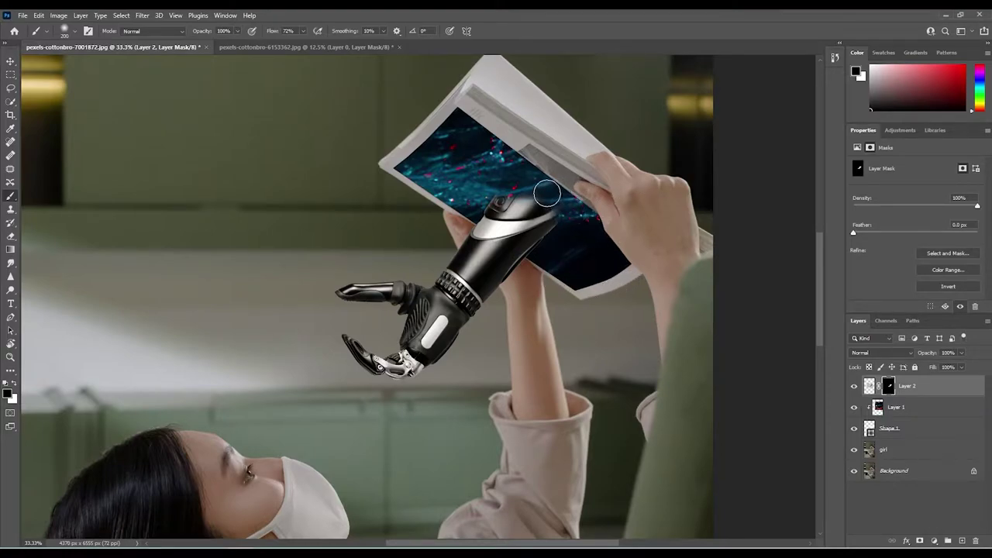
- Set the brush to 10% opacity and 100% flow, and softly fade the arm's upper end into the cover at brush size 400
{"action": "left_click", "coordinate": [237, 32]}
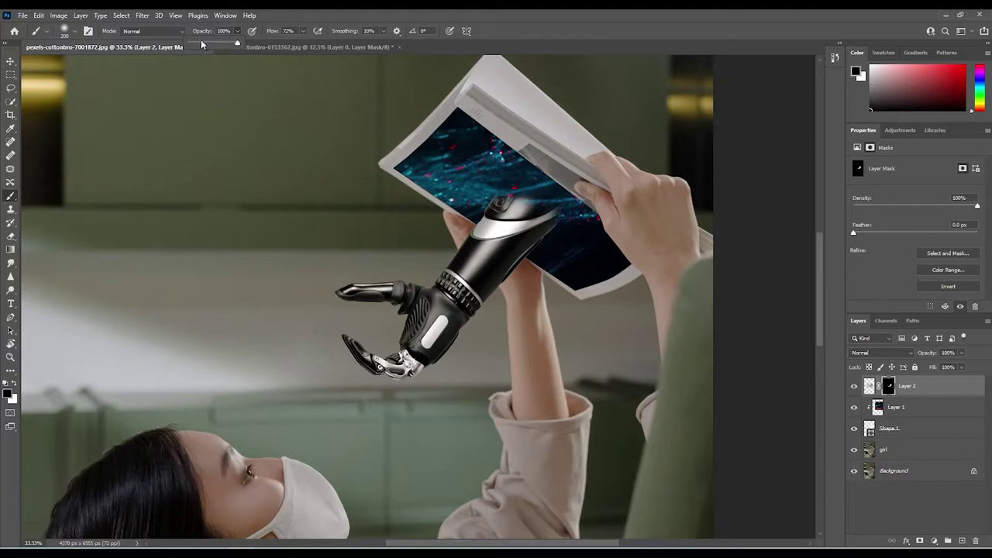
{"action": "left_click", "coordinate": [238, 32]}
{"action": "left_click", "coordinate": [238, 32]}
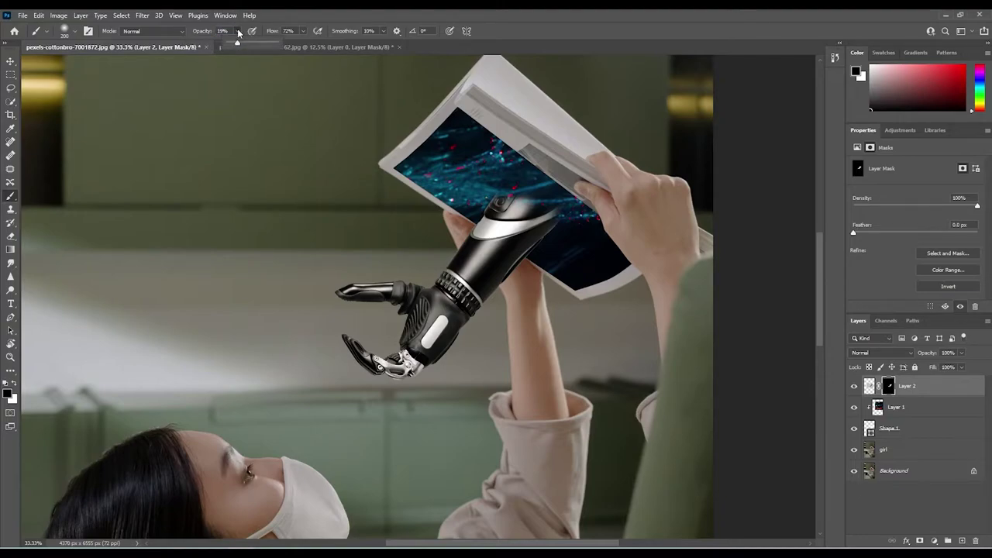
{"action": "left_click", "coordinate": [222, 32]}
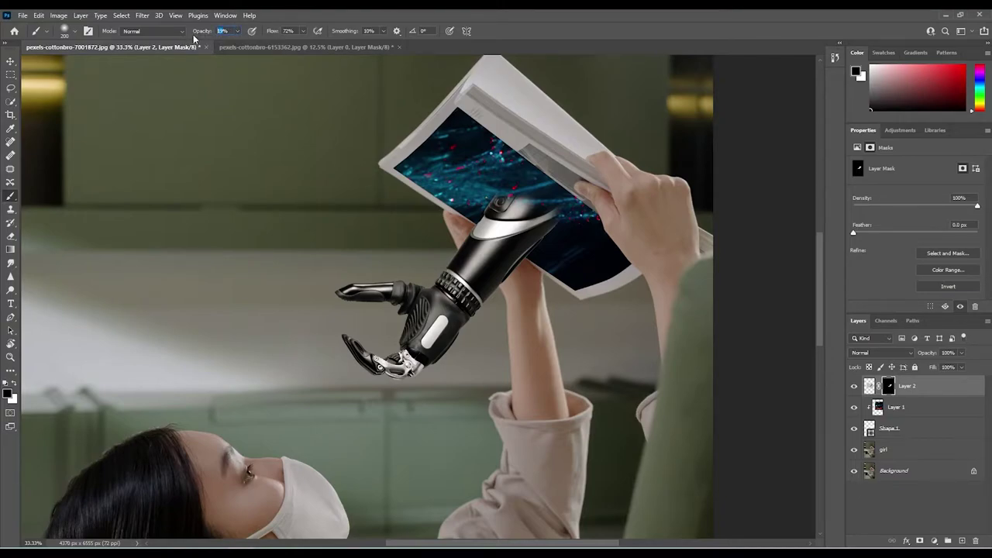
{"action": "key", "text": "Return"}
{"action": "type", "text": "100"}
{"action": "key", "text": "Return"}
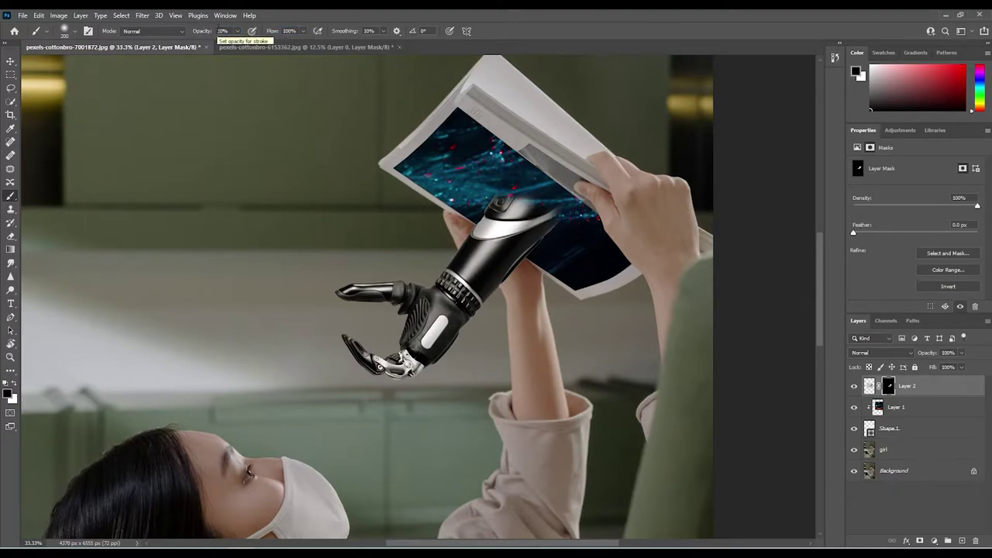
{"action": "mouse_move", "coordinate": [552, 208]}
{"action": "left_mouse_down"}
{"action": "mouse_move", "coordinate": [509, 190]}
{"action": "mouse_move", "coordinate": [567, 219]}
{"action": "mouse_move", "coordinate": [551, 237]}
{"action": "mouse_move", "coordinate": [561, 245]}
{"action": "mouse_move", "coordinate": [563, 220]}
{"action": "mouse_move", "coordinate": [467, 172]}
{"action": "mouse_move", "coordinate": [496, 192]}
{"action": "mouse_move", "coordinate": [516, 187]}
{"action": "mouse_move", "coordinate": [560, 223]}
{"action": "mouse_move", "coordinate": [578, 239]}
{"action": "left_mouse_up"}
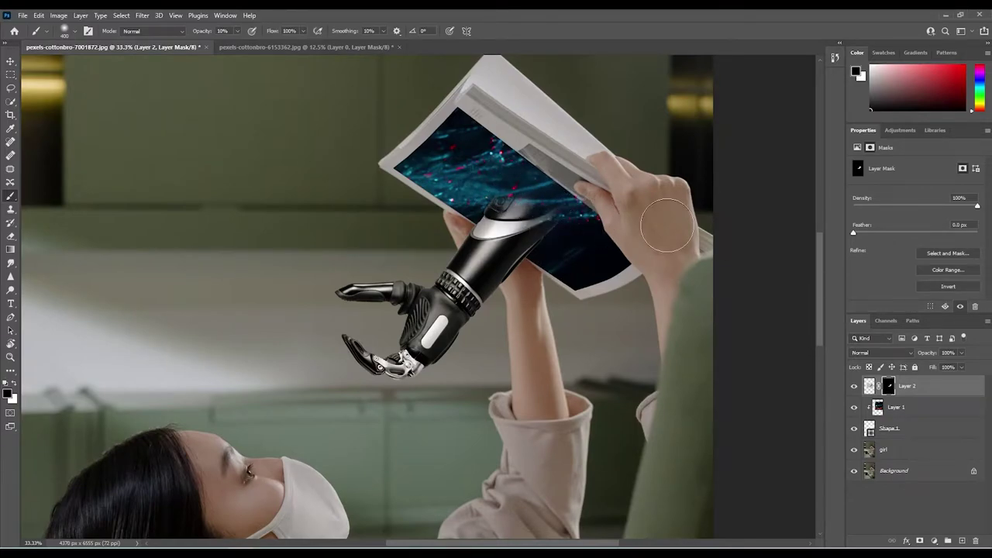
{"action": "left_click_drag", "start_coordinate": [509, 205], "coordinate": [539, 208]}
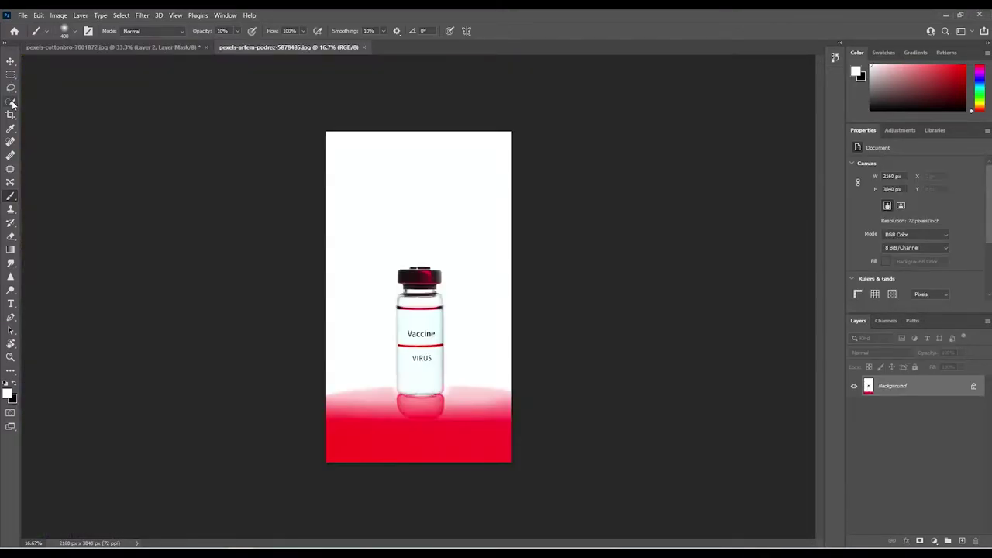
- Select the vaccine vial with Select Subject and mask out its background
{"action": "left_click", "coordinate": [10, 102]}
{"action": "left_click_drag", "start_coordinate": [395, 261], "coordinate": [436, 346]}
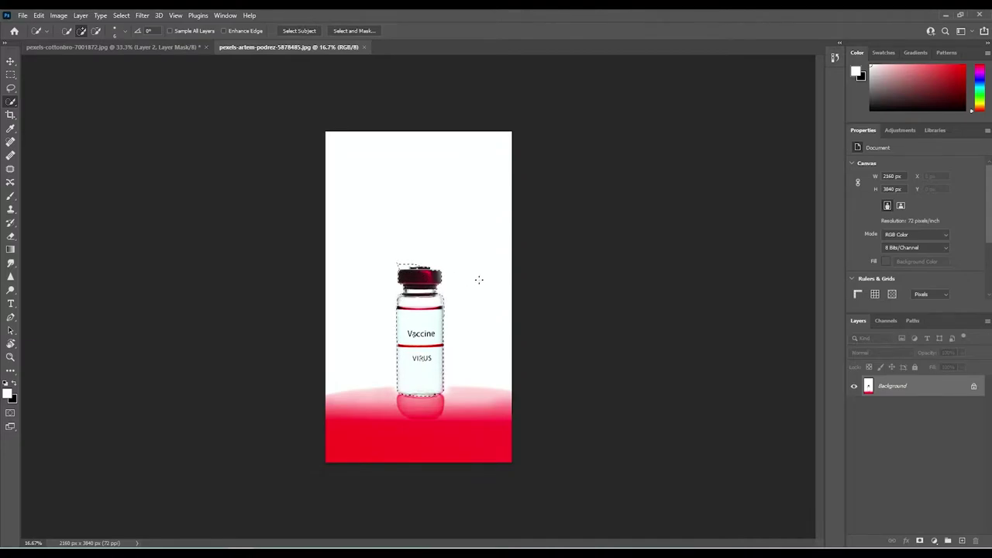
{"action": "left_click", "coordinate": [299, 31]}
{"action": "left_click", "coordinate": [475, 215]}
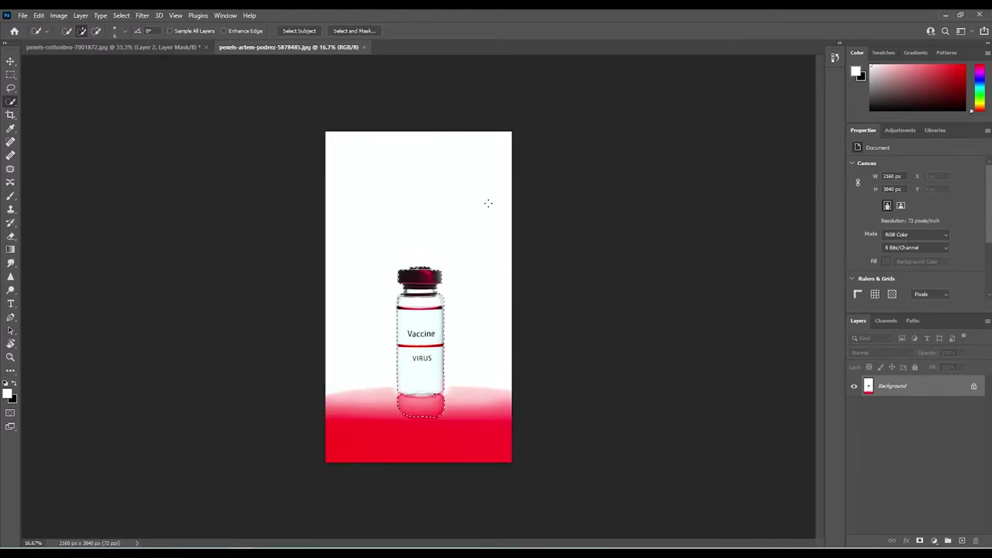
{"action": "left_click", "coordinate": [920, 540]}
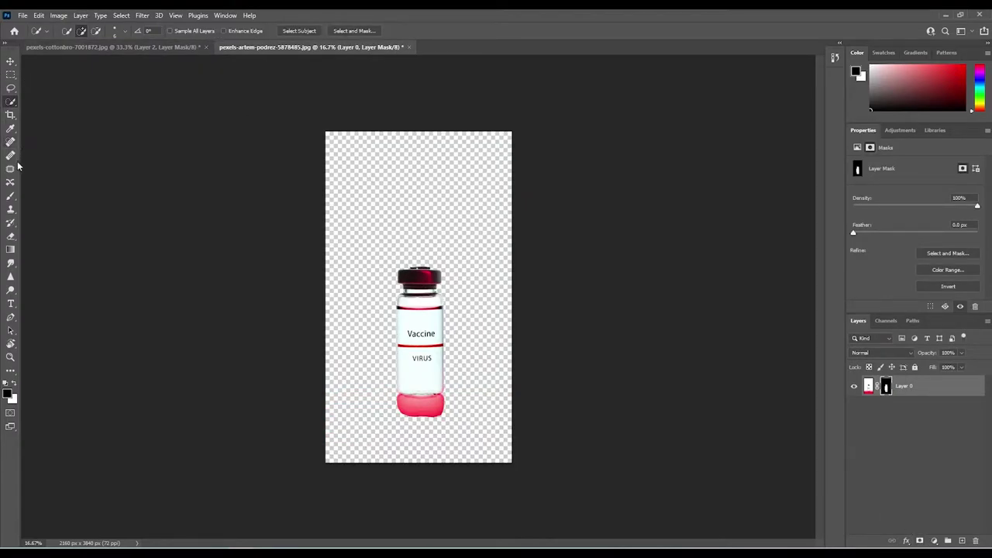
- Set the brush opacity to 100% and paint out the red reflection beneath the vial on its layer mask
{"action": "left_click", "coordinate": [10, 195]}
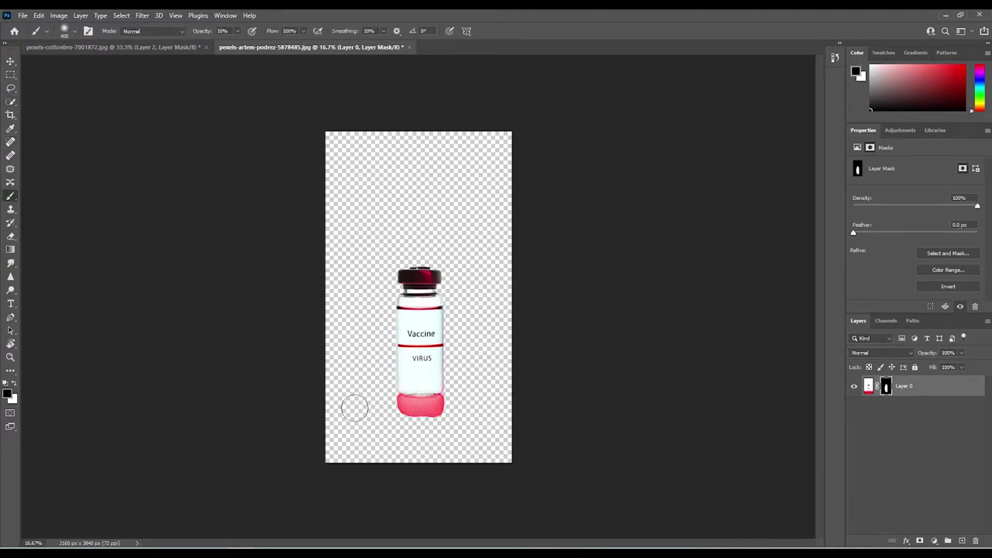
{"action": "left_click", "coordinate": [238, 32]}
{"action": "left_click_drag", "start_coordinate": [238, 44], "coordinate": [446, 76]}
{"action": "mouse_move", "coordinate": [404, 426]}
{"action": "left_mouse_down"}
{"action": "mouse_move", "coordinate": [446, 412]}
{"action": "mouse_move", "coordinate": [424, 422]}
{"action": "mouse_move", "coordinate": [390, 413]}
{"action": "left_mouse_up"}
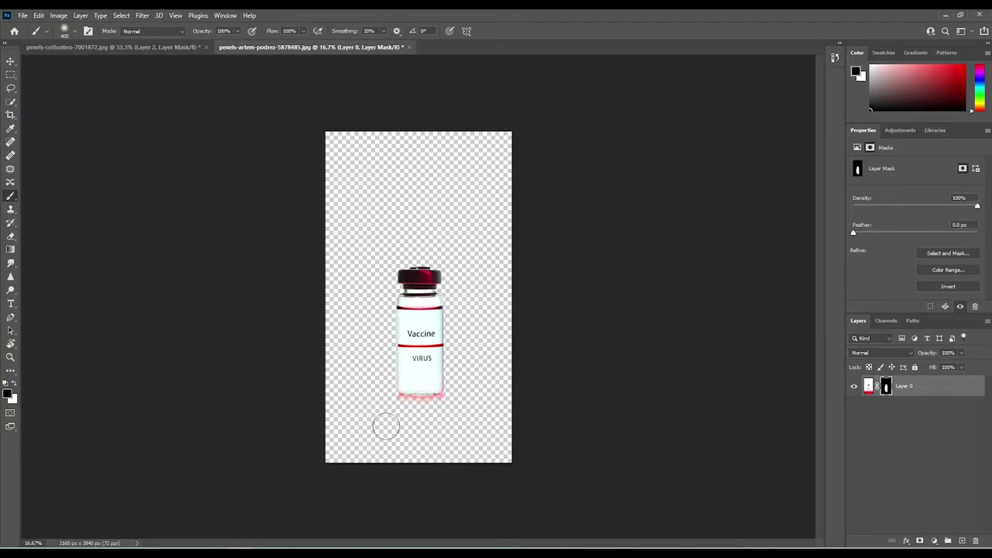
- Move the masked vaccine vial into the girl composite, and shrink and rotate it upside down between the robotic fingertips
{"action": "left_click", "coordinate": [11, 61]}
{"action": "left_click_drag", "start_coordinate": [421, 333], "coordinate": [452, 302]}
{"action": "key", "text": "ctrl+t"}
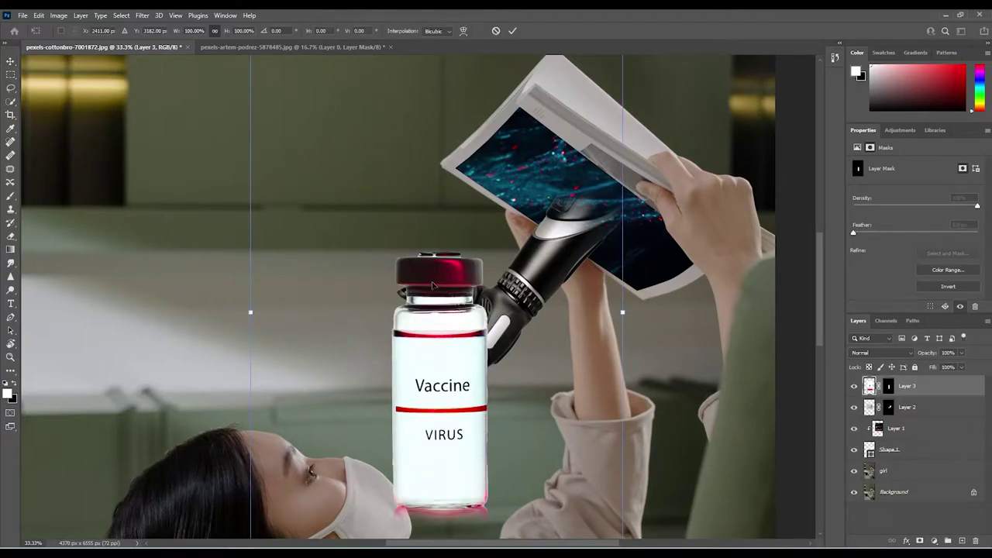
{"action": "left_click_drag", "start_coordinate": [202, 145], "coordinate": [393, 456]}
{"action": "left_click_drag", "start_coordinate": [68, 228], "coordinate": [597, 337]}
{"action": "left_click_drag", "start_coordinate": [722, 349], "coordinate": [416, 311]}
{"action": "left_click_drag", "start_coordinate": [473, 232], "coordinate": [377, 259]}
{"action": "left_click_drag", "start_coordinate": [411, 320], "coordinate": [411, 310]}
{"action": "left_click_drag", "start_coordinate": [360, 395], "coordinate": [371, 372]}
{"action": "left_click_drag", "start_coordinate": [405, 329], "coordinate": [409, 324]}
{"action": "key", "text": "Return"}
- Place the vial's layer below the robotic arm's layer, and refine the vial's size, tilt and position between the fingertips
{"action": "left_click_drag", "start_coordinate": [911, 389], "coordinate": [882, 419]}
{"action": "left_click", "coordinate": [871, 385]}
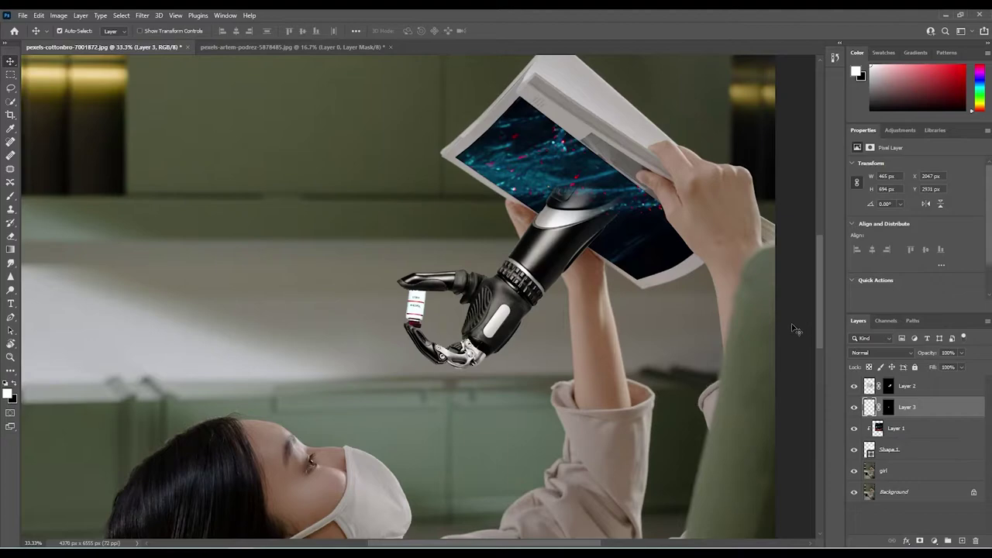
{"action": "key", "text": "ctrl+t"}
{"action": "left_click_drag", "start_coordinate": [416, 310], "coordinate": [411, 308]}
{"action": "left_click_drag", "start_coordinate": [409, 258], "coordinate": [409, 251]}
{"action": "left_click_drag", "start_coordinate": [417, 308], "coordinate": [417, 312]}
{"action": "left_click_drag", "start_coordinate": [371, 255], "coordinate": [373, 266]}
{"action": "left_click_drag", "start_coordinate": [411, 381], "coordinate": [410, 369]}
{"action": "left_click", "coordinate": [513, 31]}
- Select the arm and vial layers together, enlarge them slightly, and reposition them against the magazine cover
{"action": "key", "text": "z"}
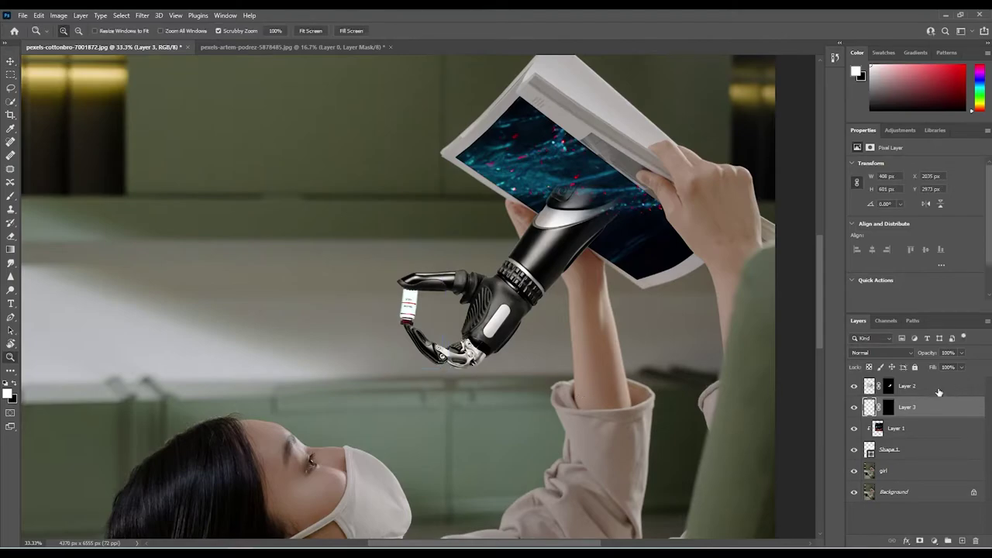
{"action": "left_click", "coordinate": [935, 390]}
{"action": "left_click", "coordinate": [929, 415], "text": "shift"}
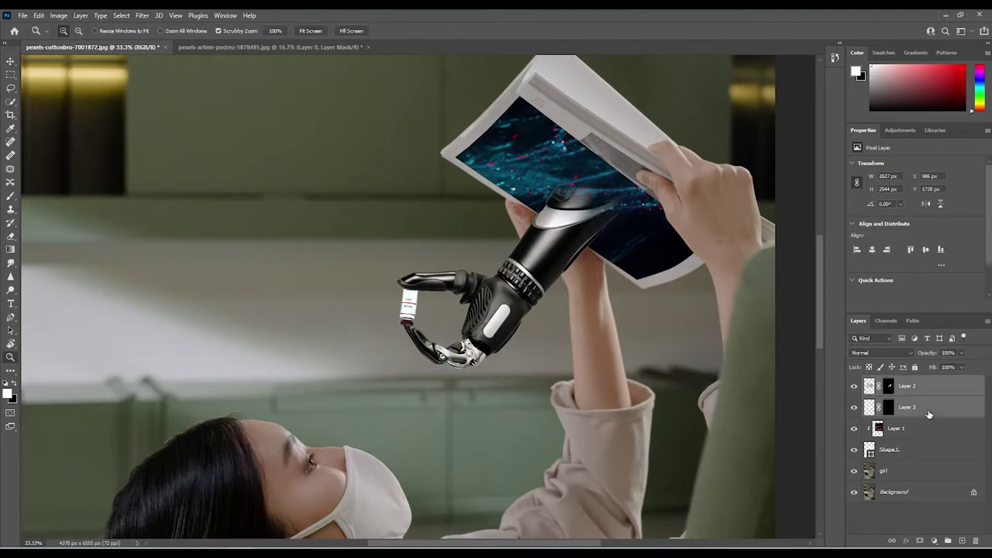
{"action": "key", "text": "ctrl+t"}
{"action": "left_click_drag", "start_coordinate": [675, 483], "coordinate": [706, 303]}
{"action": "scroll", "coordinate": [706, 303], "scroll_direction": "up", "scroll_amount": 4}
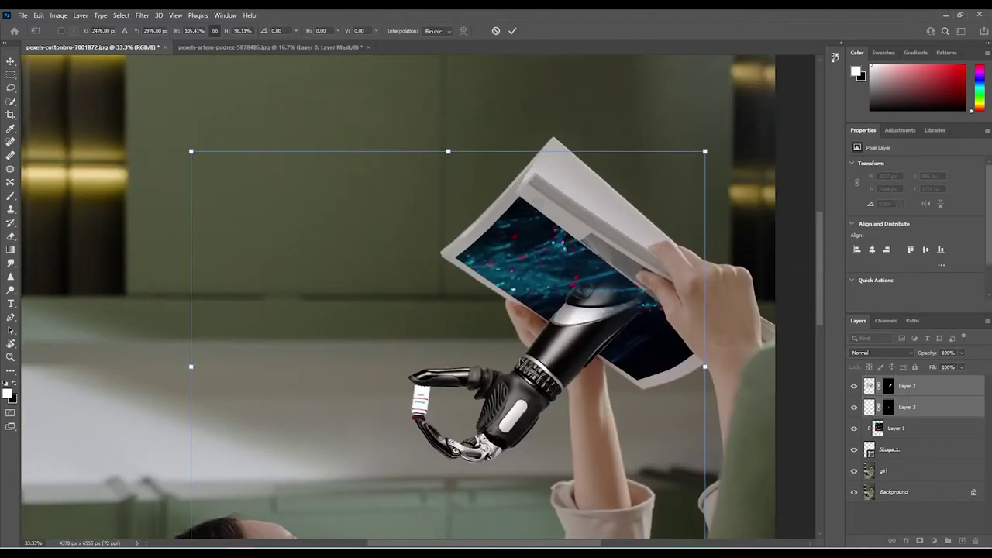
{"action": "left_click_drag", "start_coordinate": [448, 151], "coordinate": [448, 126]}
{"action": "left_click_drag", "start_coordinate": [590, 326], "coordinate": [579, 348]}
{"action": "left_click_drag", "start_coordinate": [821, 282], "coordinate": [821, 307]}
{"action": "scroll", "coordinate": [821, 306], "scroll_direction": "up", "scroll_amount": 2}
{"action": "left_click", "coordinate": [512, 30]}
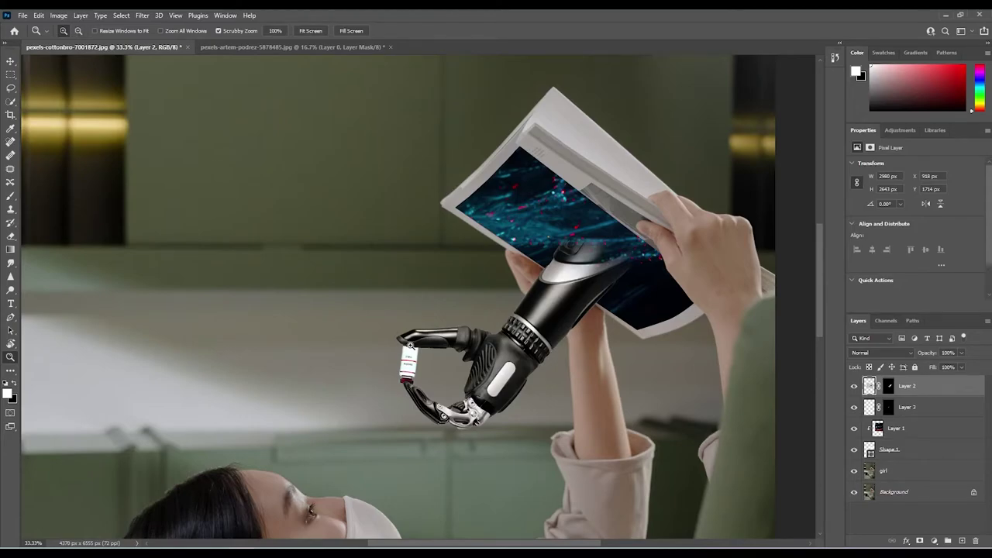
- With a size 25 brush at 39% flow, paint black on the arm's layer mask where the upper fingertip meets the vial
{"action": "left_click", "coordinate": [411, 345]}
{"action": "left_click", "coordinate": [411, 345]}
{"action": "left_click", "coordinate": [411, 346]}
{"action": "left_click", "coordinate": [393, 339]}
{"action": "left_click", "coordinate": [391, 338]}
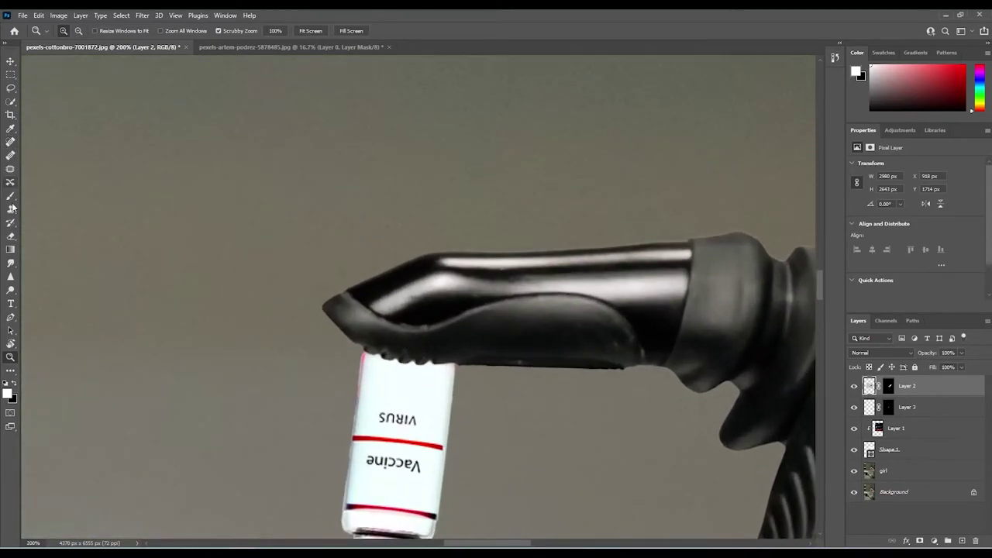
{"action": "left_click", "coordinate": [10, 195]}
{"action": "left_click", "coordinate": [889, 388]}
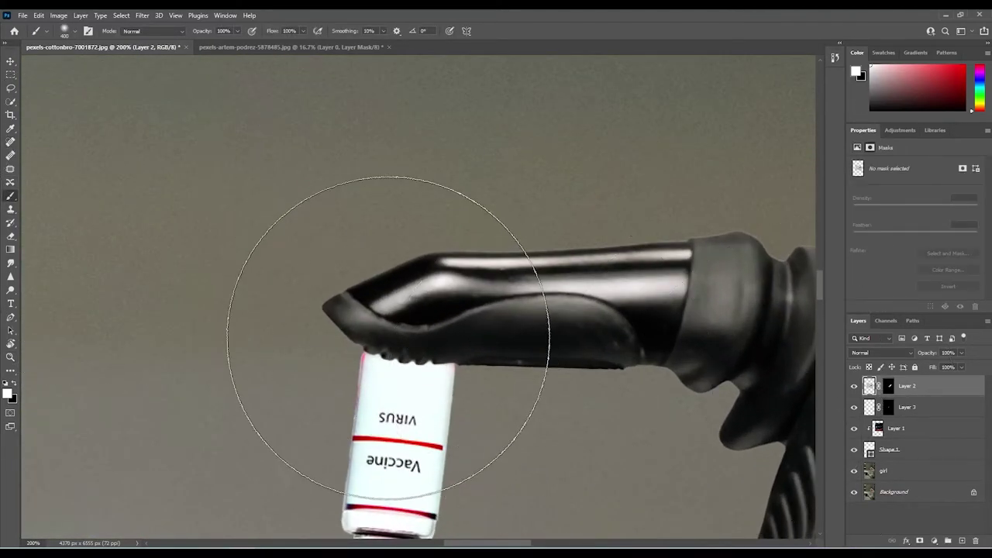
{"action": "key", "text": "bracketleft"}
{"action": "key", "text": "bracketleft"}
{"action": "key", "text": "bracketleft"}
{"action": "key", "text": "bracketleft"}
{"action": "key", "text": "bracketleft"}
{"action": "key", "text": "bracketleft"}
{"action": "key", "text": "bracketleft"}
{"action": "key", "text": "bracketleft"}
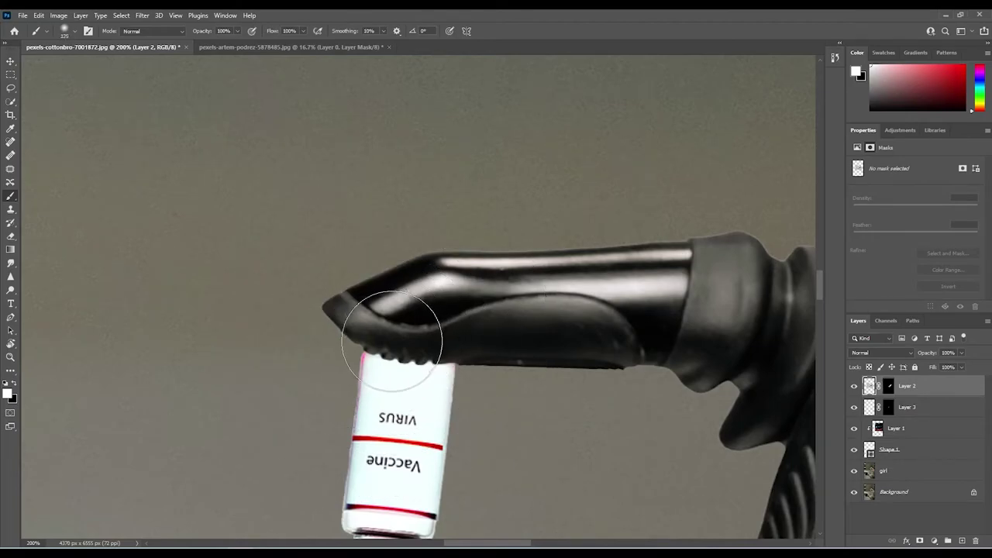
{"action": "left_click", "coordinate": [301, 31]}
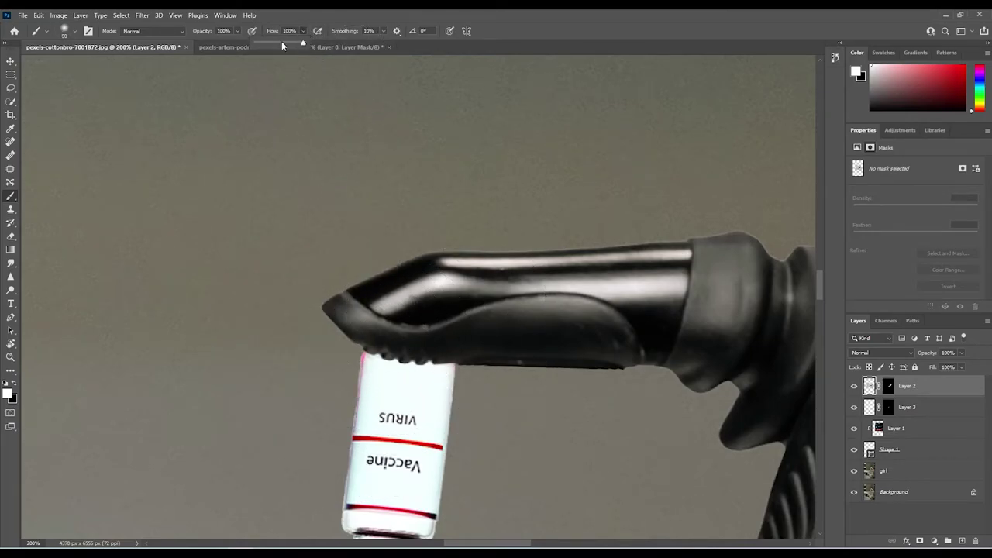
{"action": "left_click", "coordinate": [276, 43]}
{"action": "left_click", "coordinate": [302, 33]}
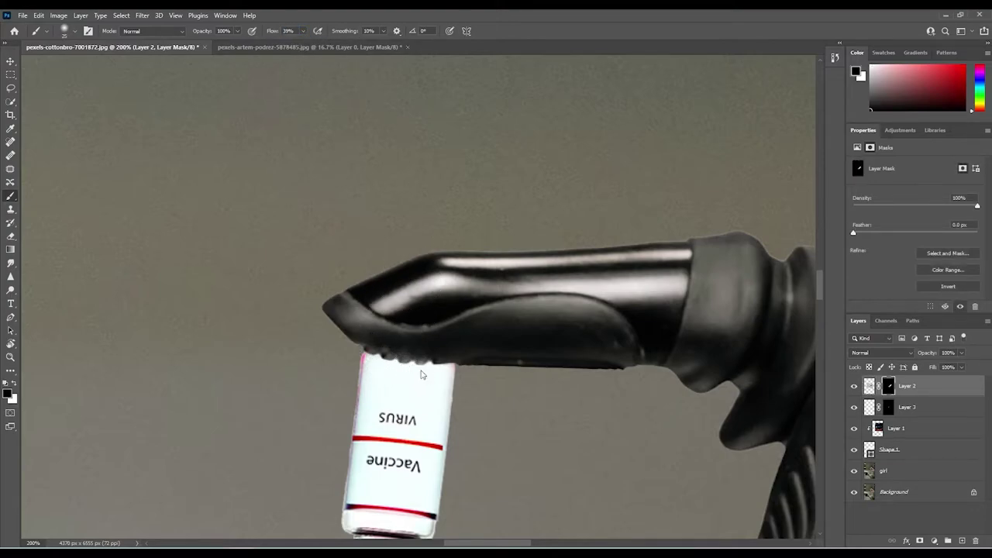
{"action": "mouse_move", "coordinate": [421, 375]}
{"action": "left_mouse_down"}
{"action": "mouse_move", "coordinate": [377, 366]}
{"action": "mouse_move", "coordinate": [435, 374]}
{"action": "mouse_move", "coordinate": [377, 362]}
{"action": "mouse_move", "coordinate": [442, 380]}
{"action": "mouse_move", "coordinate": [407, 369]}
{"action": "left_mouse_up"}
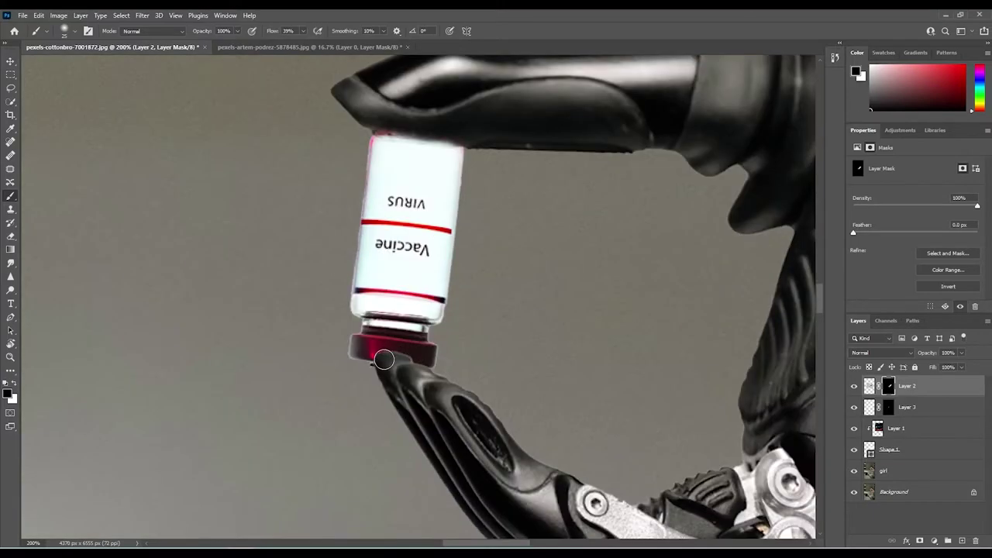
- Paint out the lower fingertip over the vial's cap on the arm's mask, and clean the contact edges on both layer masks
{"action": "mouse_move", "coordinate": [384, 359]}
{"action": "left_mouse_down"}
{"action": "mouse_move", "coordinate": [416, 357]}
{"action": "mouse_move", "coordinate": [378, 351]}
{"action": "left_mouse_up"}
{"action": "key", "text": "x"}
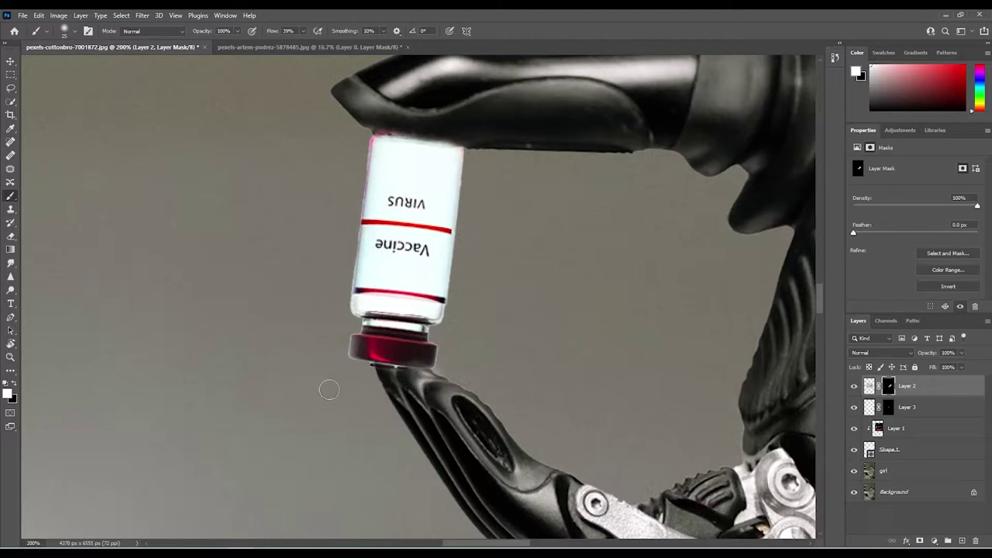
{"action": "key", "text": "alt+bracketleft"}
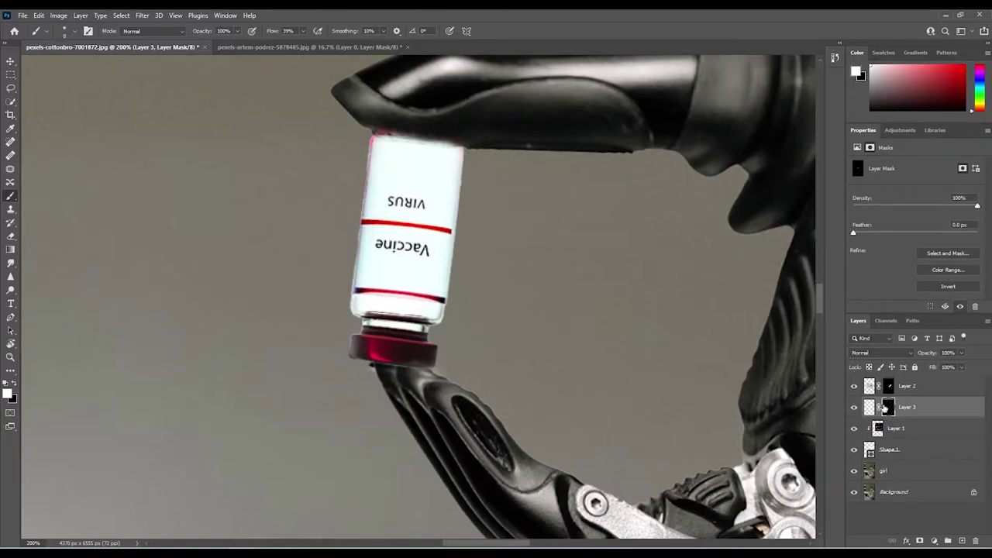
{"action": "left_click", "coordinate": [855, 409]}
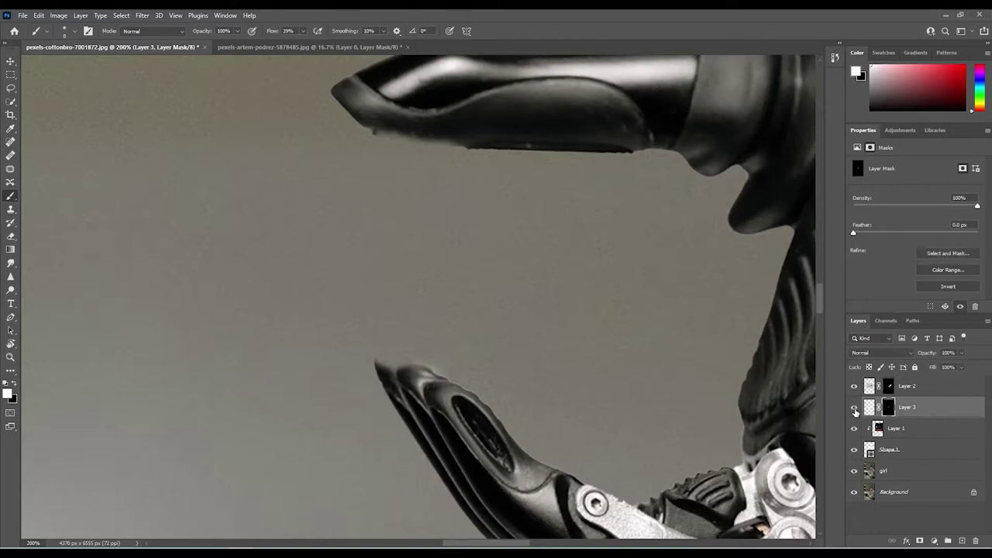
{"action": "left_click", "coordinate": [855, 409]}
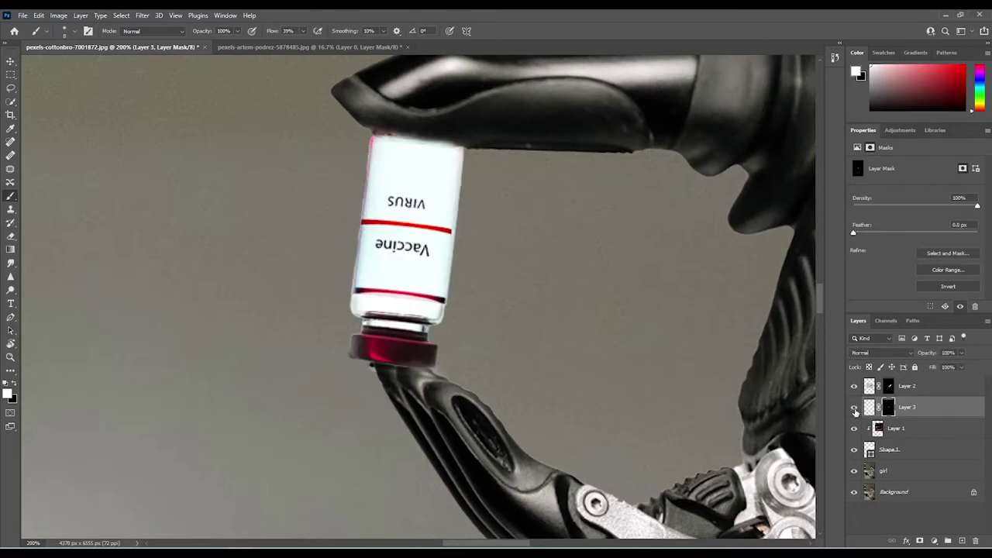
{"action": "left_click", "coordinate": [15, 385]}
{"action": "key", "text": "x"}
{"action": "key", "text": "alt+bracketright"}
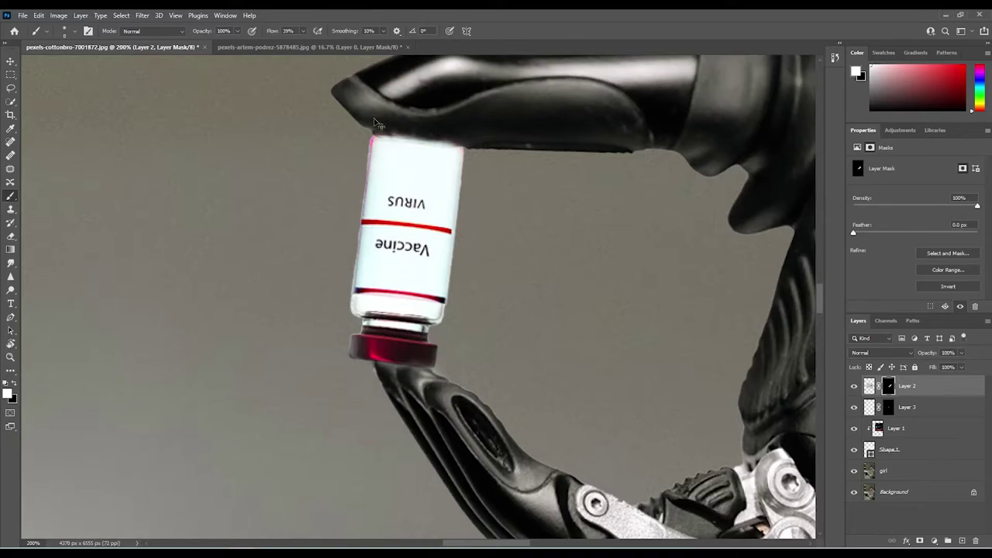
{"action": "key", "text": "ctrl+0"}
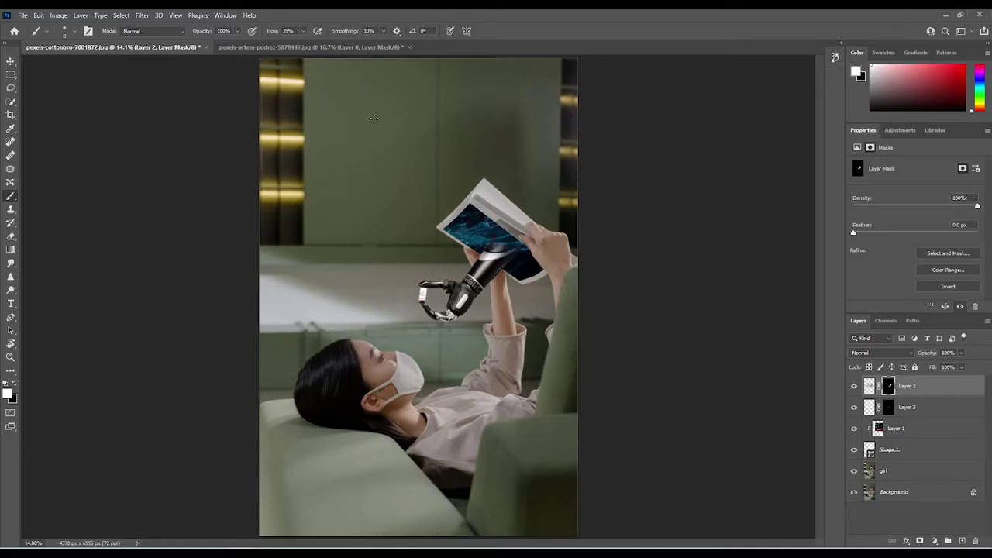
- Narrow the vial to 94.42% of its width to fit between the robotic fingertips
{"action": "left_click", "coordinate": [11, 357]}
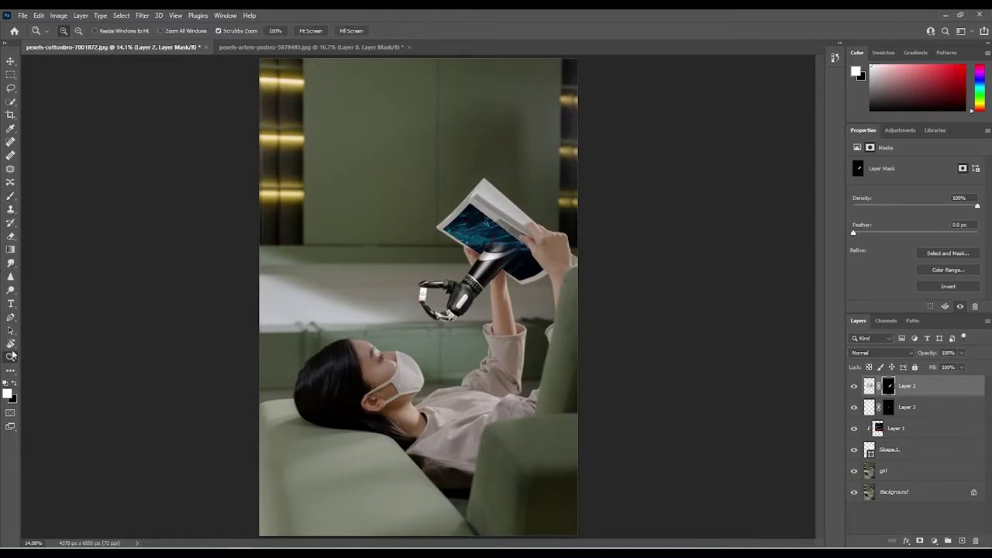
{"action": "left_click_drag", "start_coordinate": [471, 287], "coordinate": [471, 287]}
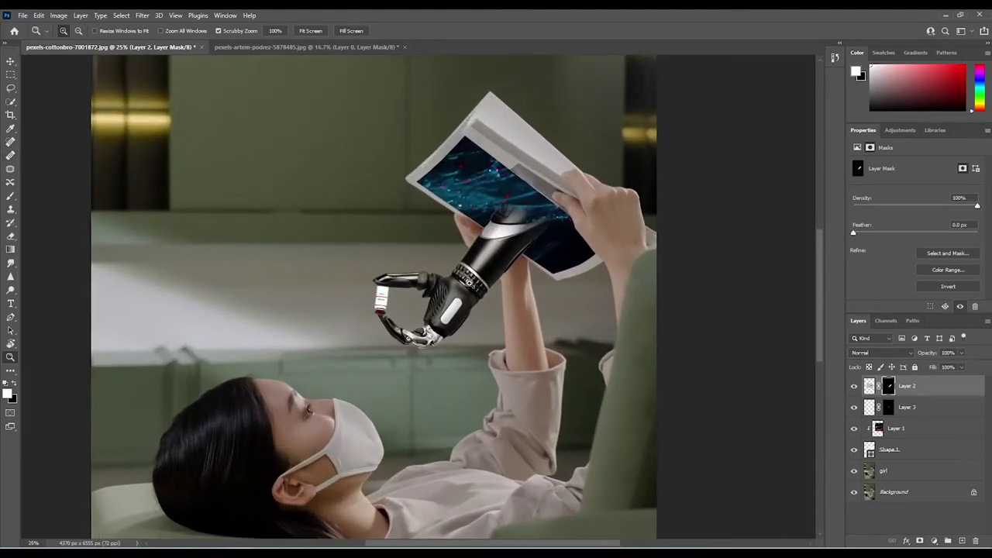
{"action": "key", "text": "ctrl+t"}
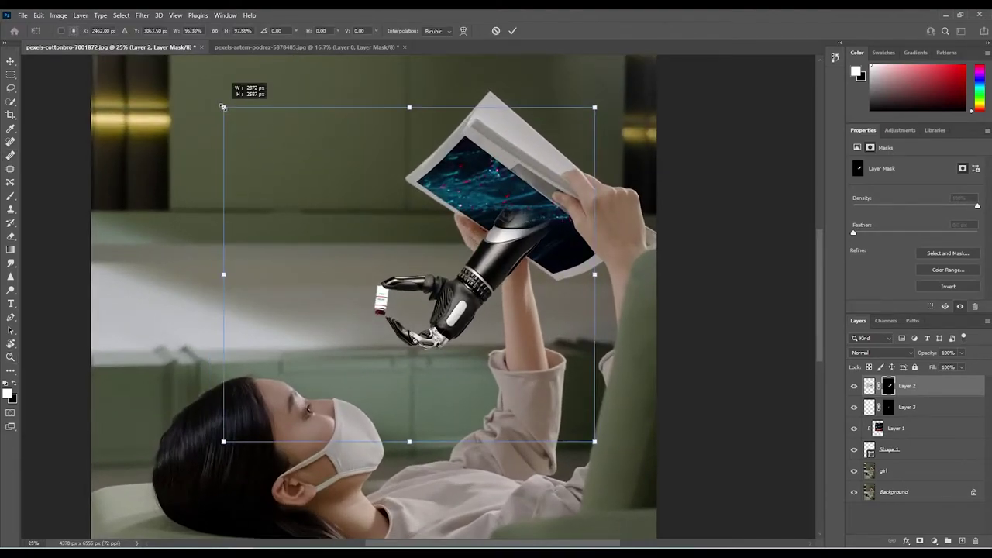
{"action": "left_click", "coordinate": [867, 408]}
{"action": "left_click_drag", "start_coordinate": [353, 267], "coordinate": [354, 265]}
{"action": "key", "text": "ctrl+z"}
{"action": "left_click_drag", "start_coordinate": [353, 306], "coordinate": [356, 307]}
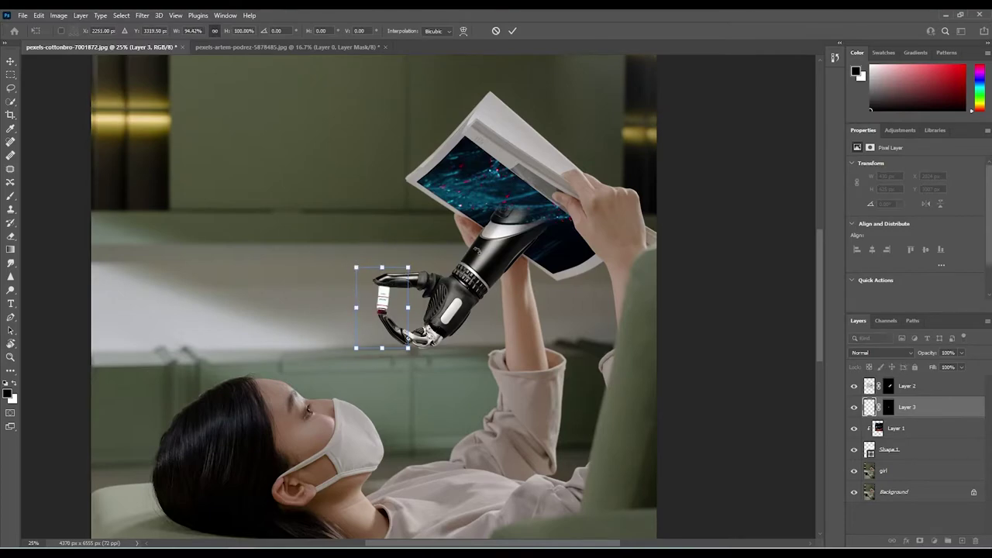
{"action": "left_click", "coordinate": [512, 30]}
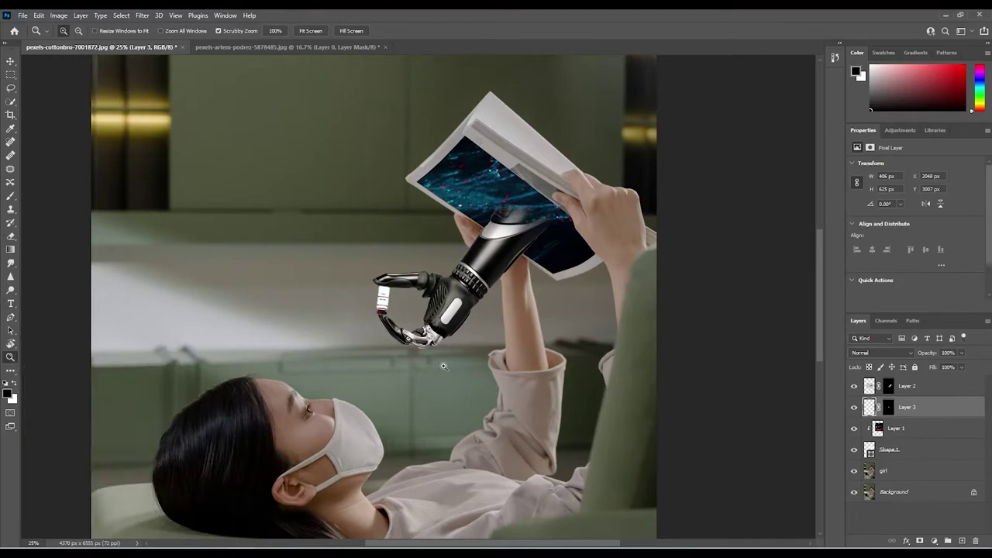
- Paint white on the arm's layer mask along the upper fingertip's edge above the vial
{"action": "left_click", "coordinate": [384, 309]}
{"action": "left_click", "coordinate": [383, 309]}
{"action": "left_click", "coordinate": [383, 309]}
{"action": "left_click", "coordinate": [383, 308]}
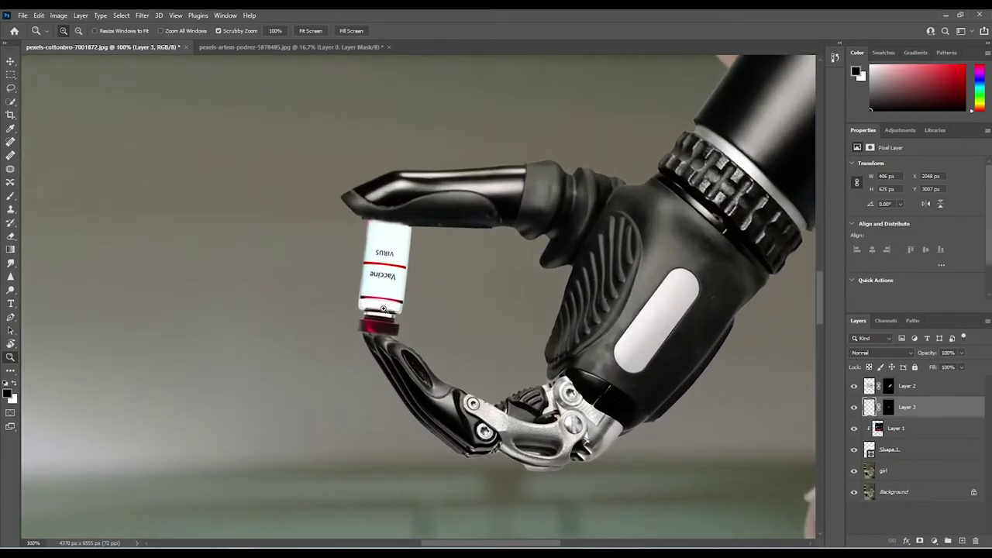
{"action": "left_click", "coordinate": [383, 309]}
{"action": "left_click", "coordinate": [889, 385]}
{"action": "left_click", "coordinate": [11, 199]}
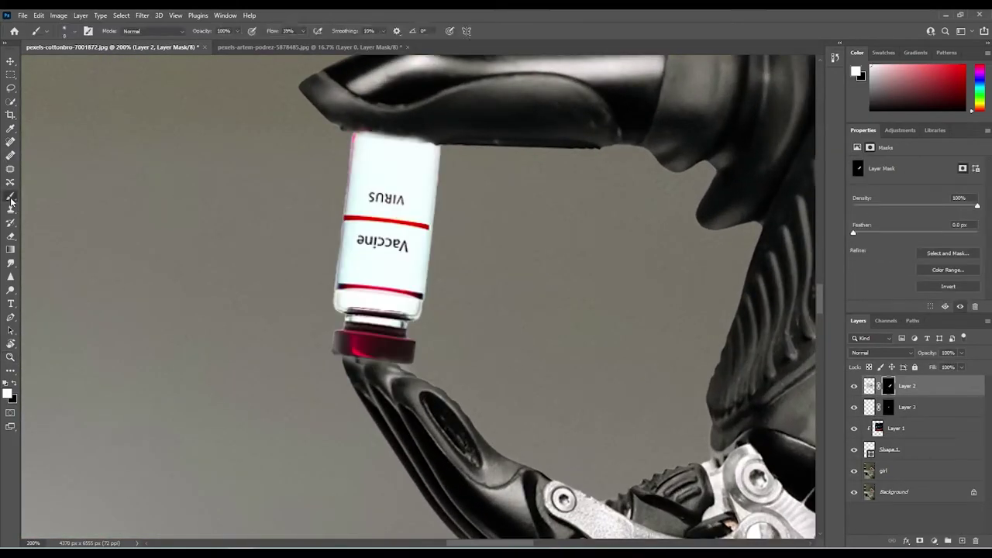
{"action": "left_click_drag", "start_coordinate": [359, 128], "coordinate": [416, 139]}
{"action": "key", "text": "ctrl+0"}
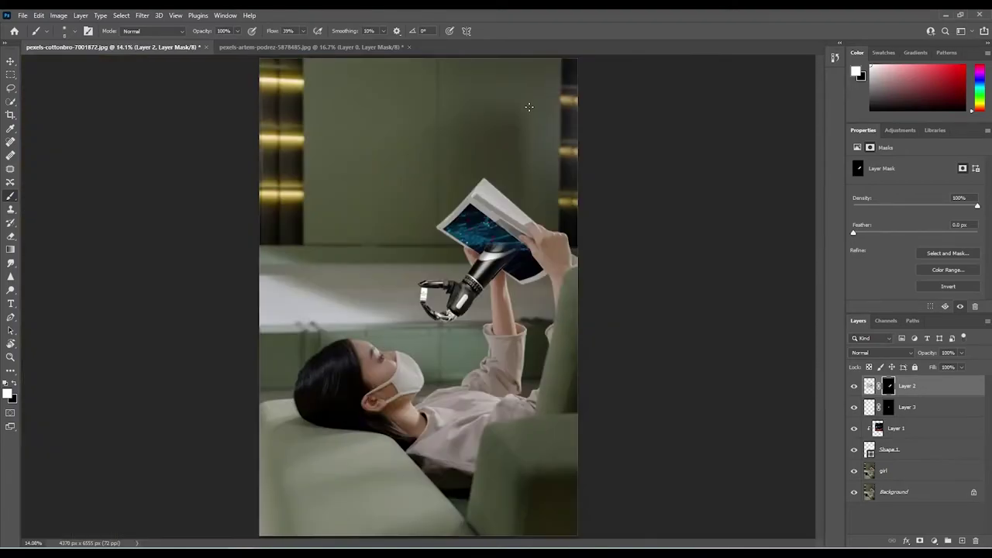
- Set the mask brush to 10% opacity and 100% flow for blending the arm's upper end into the cover
{"action": "left_click", "coordinate": [10, 357]}
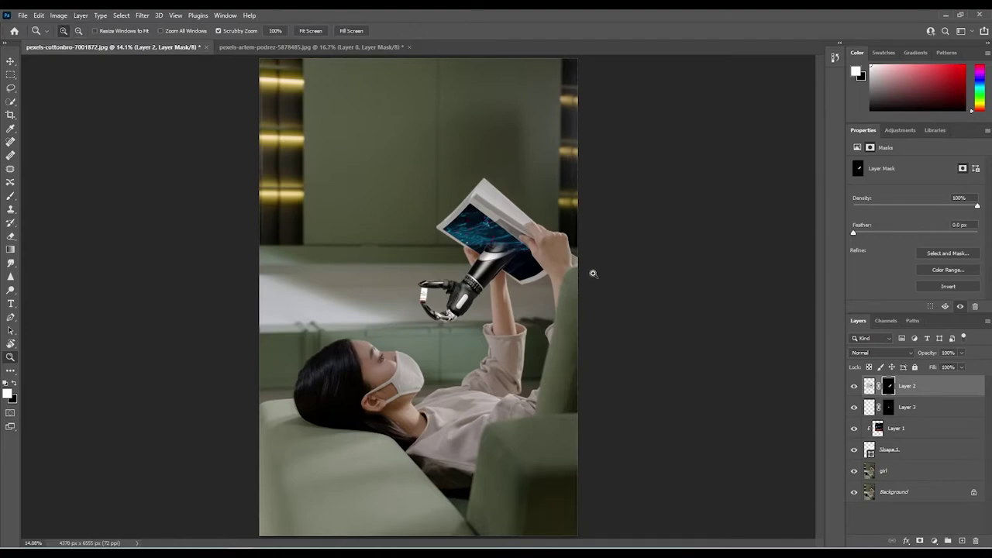
{"action": "left_click", "coordinate": [504, 243]}
{"action": "left_click", "coordinate": [504, 243]}
{"action": "left_click", "coordinate": [504, 243]}
{"action": "left_click", "coordinate": [504, 243]}
{"action": "left_click", "coordinate": [504, 243]}
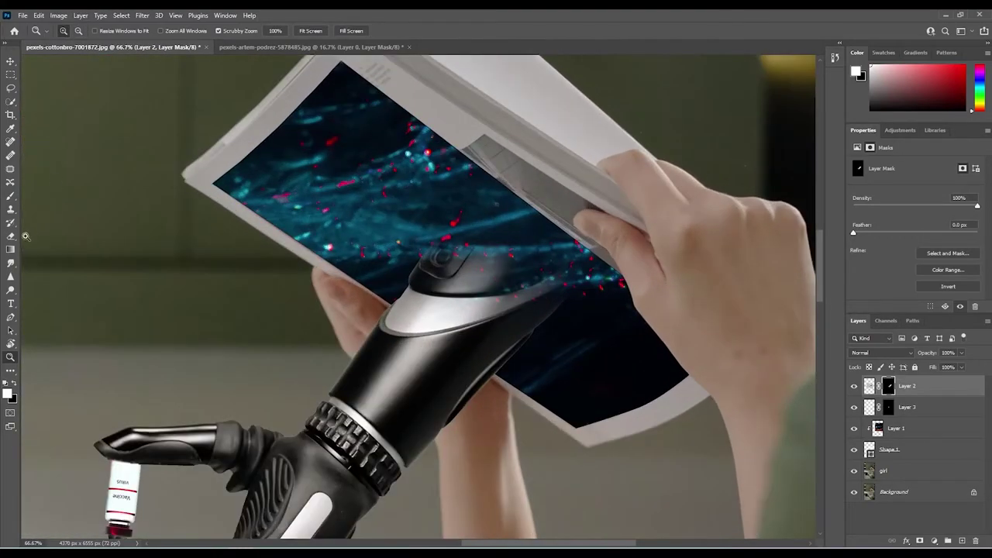
{"action": "left_click", "coordinate": [10, 198]}
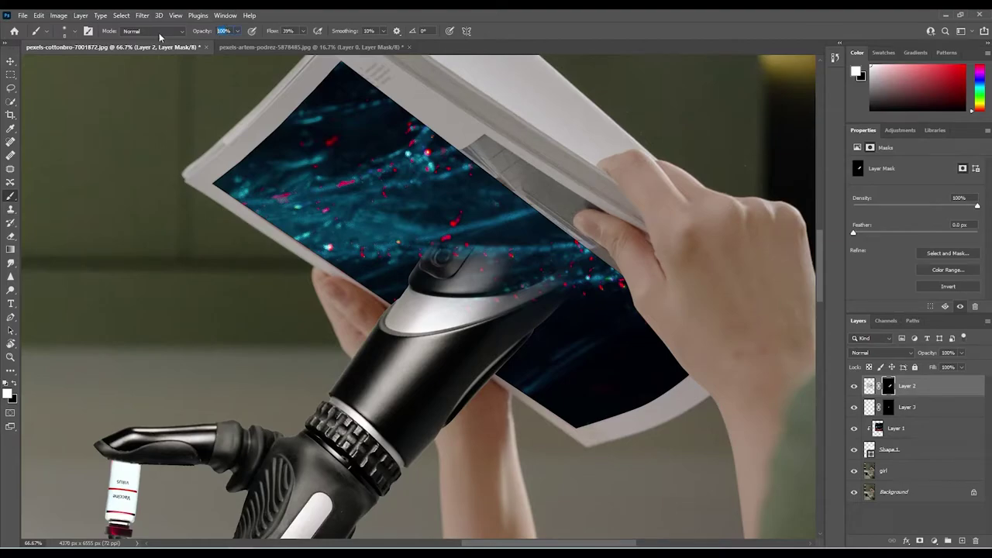
{"action": "type", "text": "10"}
{"action": "key", "text": "Return"}
{"action": "left_click", "coordinate": [304, 32]}
{"action": "left_click_drag", "start_coordinate": [303, 46], "coordinate": [598, 156]}
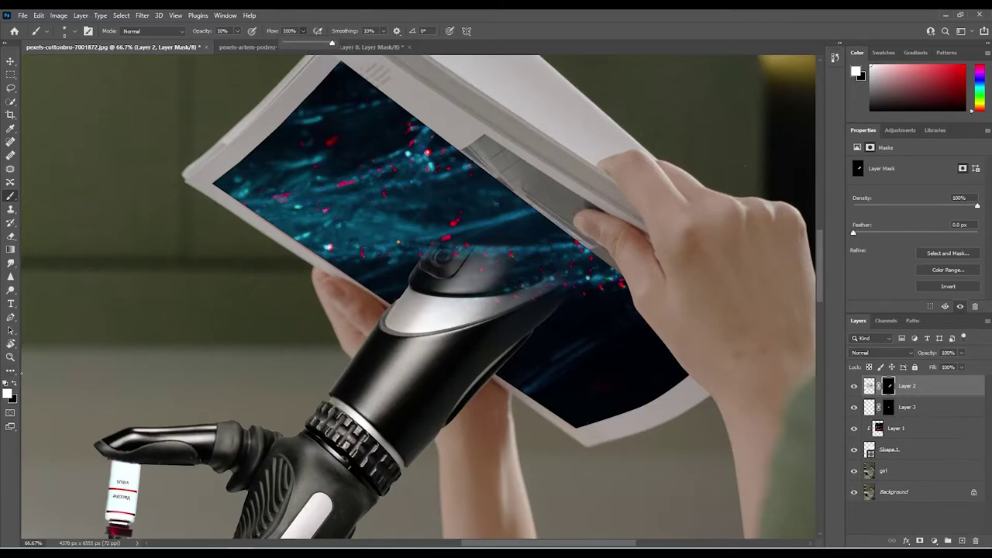
- Enlarge the brush up to size 600 and paint black on the arm's mask to fade its upper end into the cover
{"action": "left_click", "coordinate": [13, 386]}
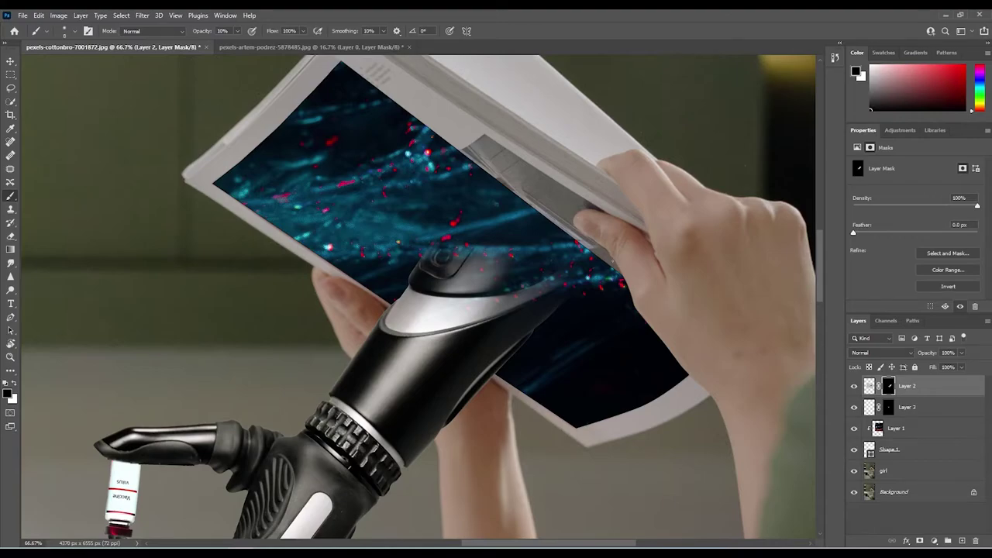
{"action": "key", "text": "bracketright"}
{"action": "key", "text": "bracketright"}
{"action": "key", "text": "bracketright"}
{"action": "key", "text": "bracketright"}
{"action": "key", "text": "bracketright"}
{"action": "key", "text": "bracketright"}
{"action": "key", "text": "bracketright"}
{"action": "key", "text": "bracketright"}
{"action": "key", "text": "bracketright"}
{"action": "key", "text": "bracketright"}
{"action": "key", "text": "bracketright"}
{"action": "key", "text": "bracketright"}
{"action": "key", "text": "bracketright"}
{"action": "key", "text": "bracketright"}
{"action": "key", "text": "bracketright"}
{"action": "key", "text": "bracketright"}
{"action": "key", "text": "bracketright"}
{"action": "key", "text": "bracketright"}
{"action": "key", "text": "bracketright"}
{"action": "key", "text": "bracketright"}
{"action": "key", "text": "bracketright"}
{"action": "key", "text": "bracketright"}
{"action": "key", "text": "bracketright"}
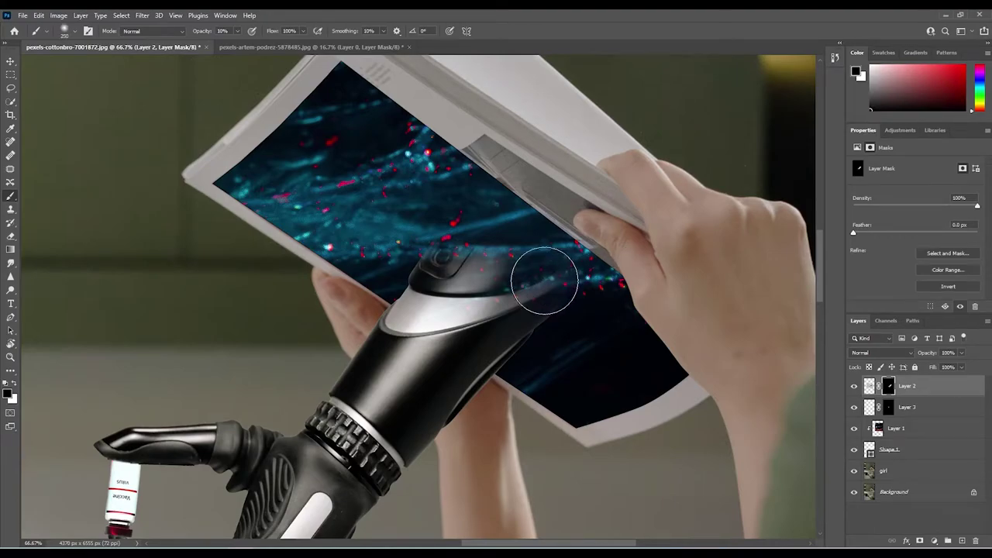
{"action": "left_click", "coordinate": [437, 263]}
{"action": "left_click", "coordinate": [472, 272]}
{"action": "mouse_move", "coordinate": [637, 333]}
{"action": "left_mouse_down"}
{"action": "mouse_move", "coordinate": [597, 351]}
{"action": "mouse_move", "coordinate": [542, 336]}
{"action": "mouse_move", "coordinate": [615, 363]}
{"action": "mouse_move", "coordinate": [366, 259]}
{"action": "mouse_move", "coordinate": [414, 276]}
{"action": "mouse_move", "coordinate": [528, 383]}
{"action": "mouse_move", "coordinate": [569, 351]}
{"action": "mouse_move", "coordinate": [554, 310]}
{"action": "left_mouse_up"}
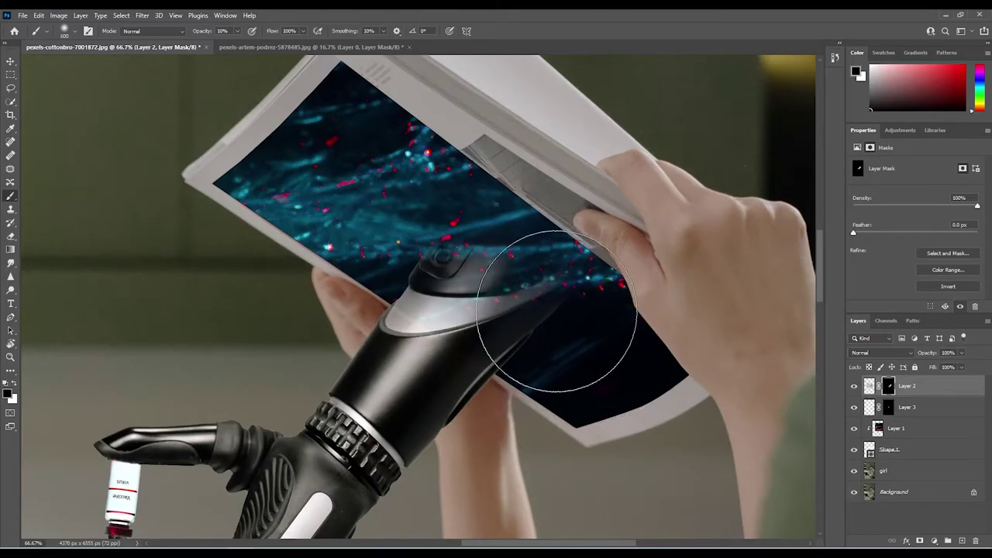
- Paint white at brush size 600 on the arm's mask to restore opacity in the forearm and metal band
{"action": "left_click", "coordinate": [17, 383]}
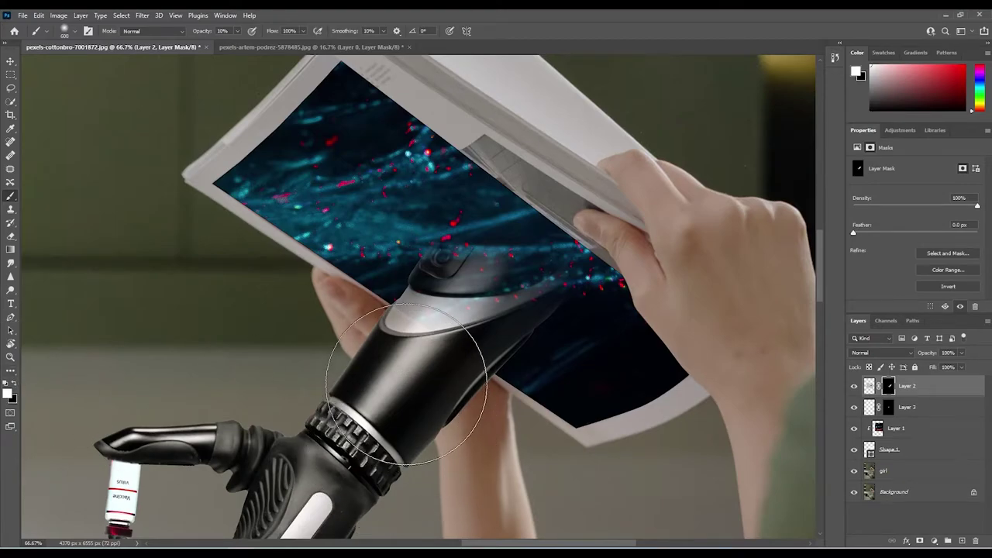
{"action": "left_click_drag", "start_coordinate": [407, 384], "coordinate": [357, 409]}
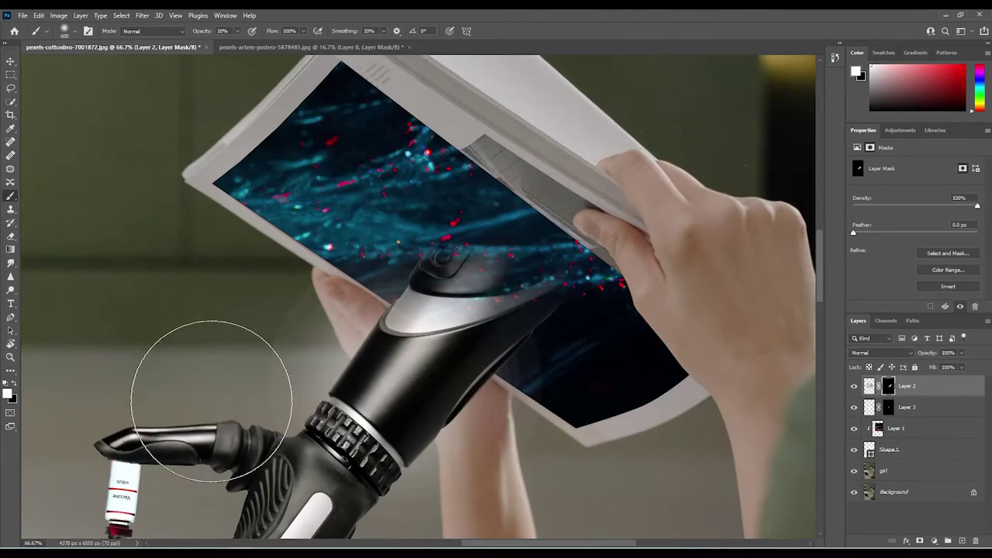
- Add a Color Lookup adjustment layer above all layers using the HorrorBlue.3DL 3DLUT file
{"action": "key", "text": "ctrl+0"}
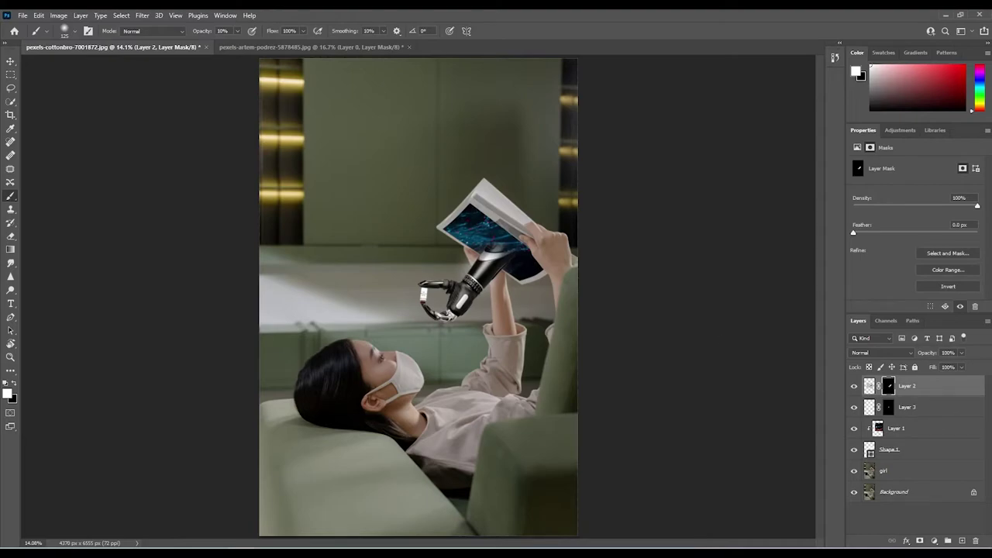
{"action": "left_click", "coordinate": [935, 541]}
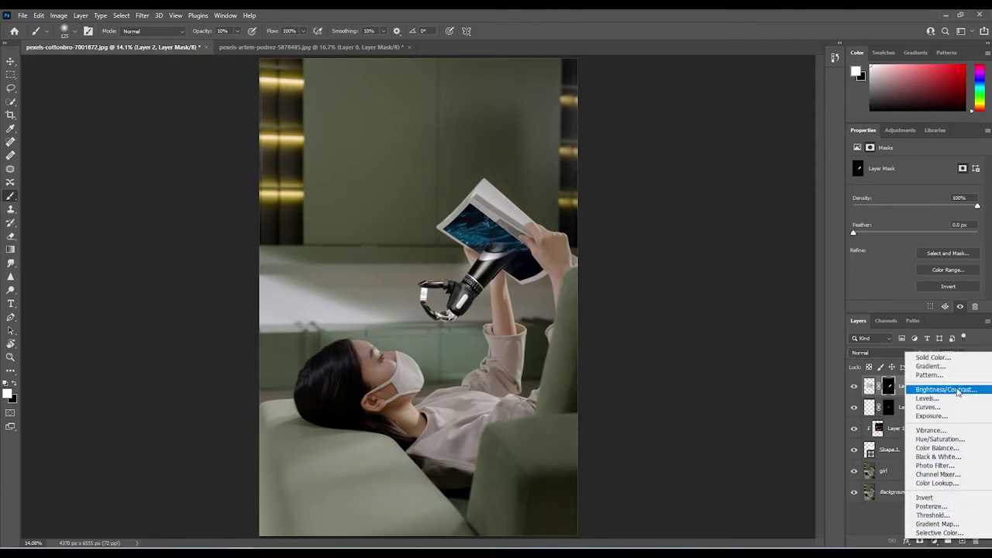
{"action": "left_click", "coordinate": [938, 483]}
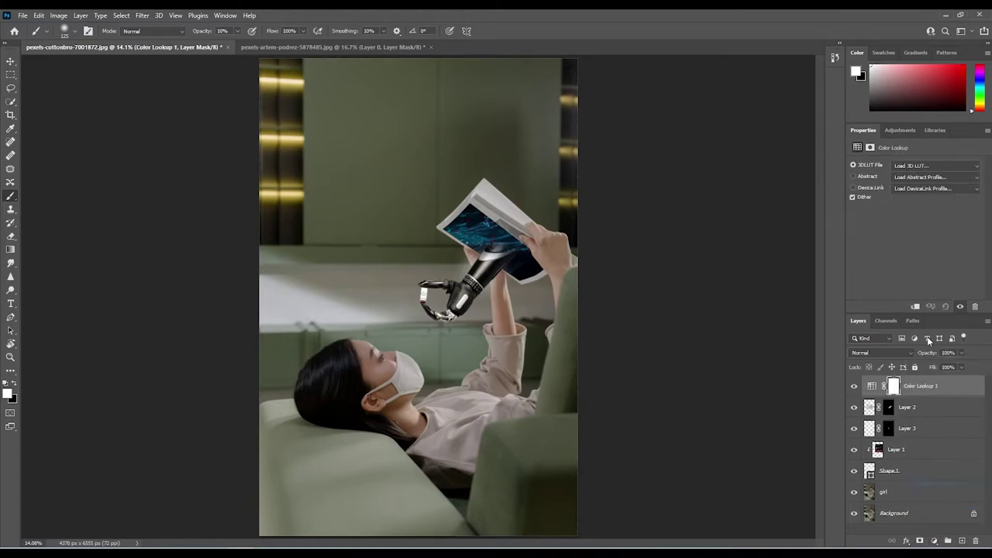
{"action": "left_click", "coordinate": [915, 166]}
{"action": "left_click", "coordinate": [887, 217]}
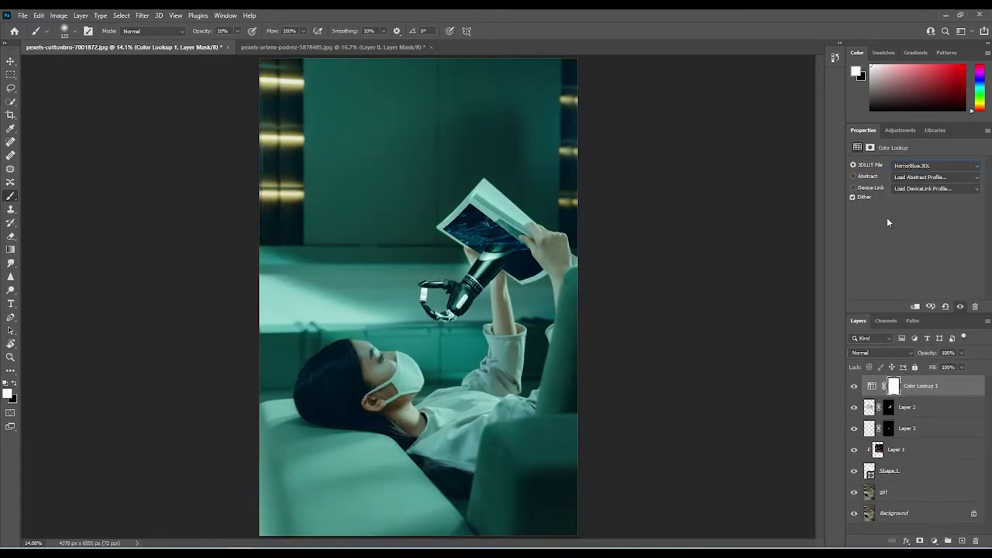
- Add a Color Balance adjustment layer and set its midtones to +24 cyan-red, -4 magenta-green and +12 yellow-blue
{"action": "left_click", "coordinate": [935, 541]}
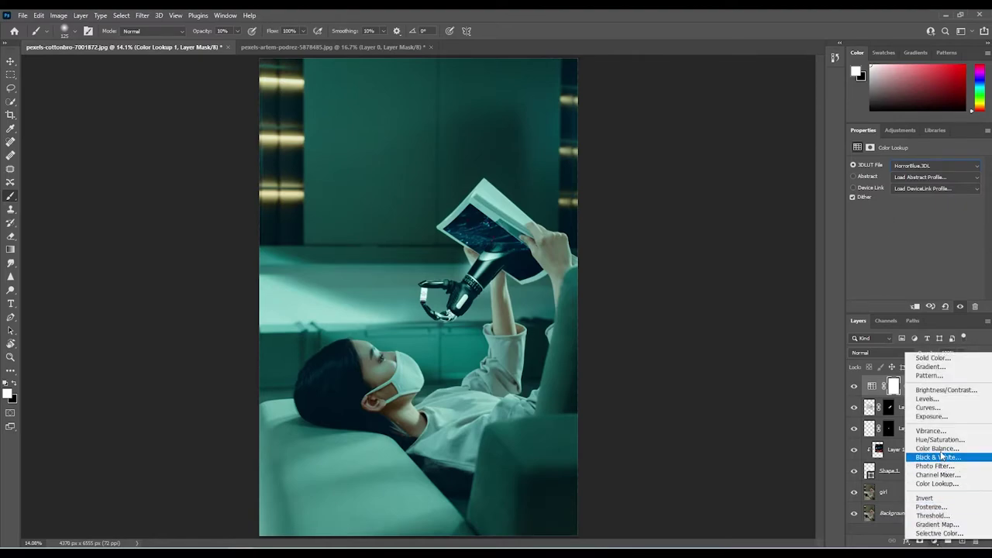
{"action": "left_click", "coordinate": [937, 447]}
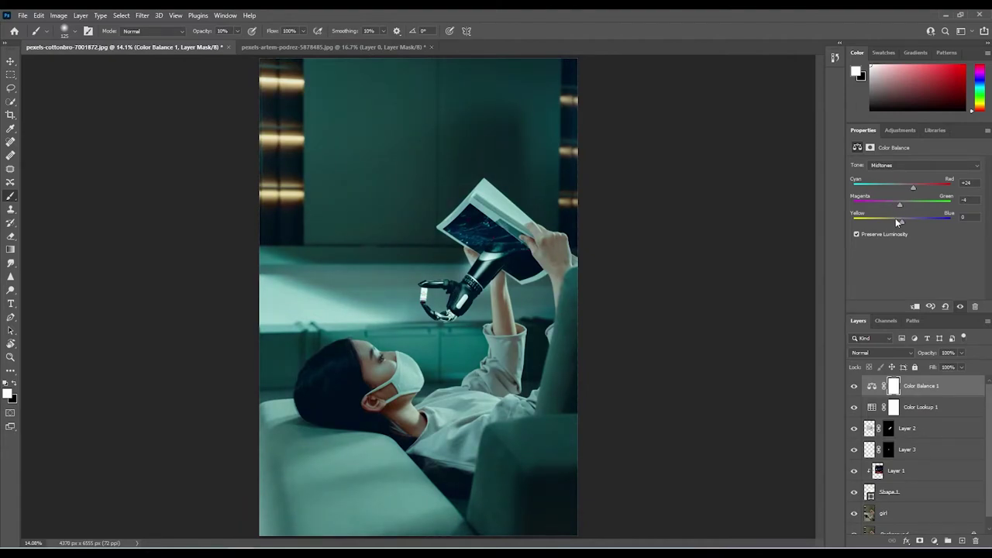
{"action": "mouse_move", "coordinate": [899, 224]}
{"action": "left_mouse_down"}
{"action": "mouse_move", "coordinate": [892, 219]}
{"action": "mouse_move", "coordinate": [908, 220]}
{"action": "left_mouse_up"}
- Set the Color Balance highlights to about -20 cyan-red and +16 yellow-blue
{"action": "left_click", "coordinate": [914, 164]}
{"action": "left_click", "coordinate": [898, 183]}
{"action": "left_click_drag", "start_coordinate": [902, 190], "coordinate": [894, 190]}
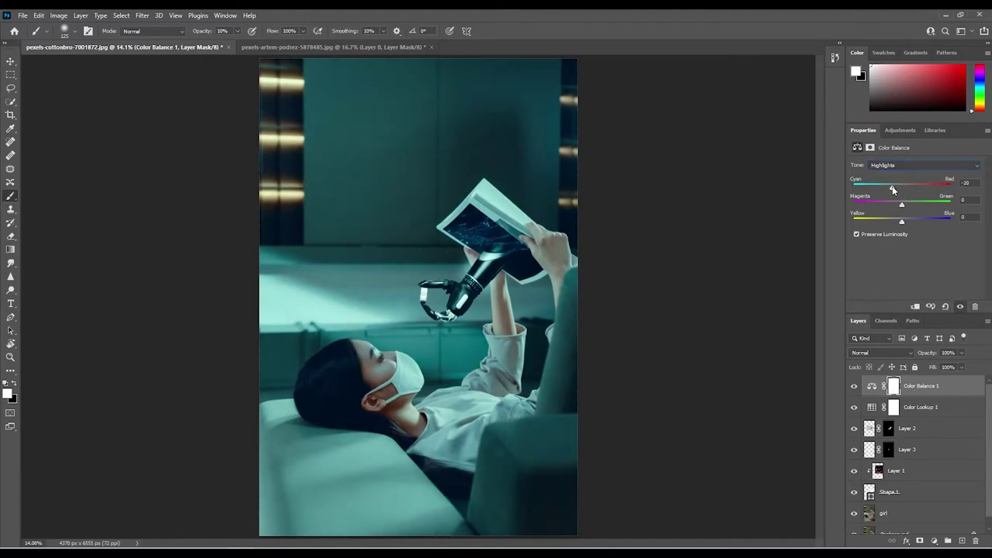
{"action": "left_click_drag", "start_coordinate": [905, 224], "coordinate": [910, 225]}
- Set the Color Balance shadows to -2 cyan-red and +3 yellow-blue
{"action": "left_click", "coordinate": [897, 166]}
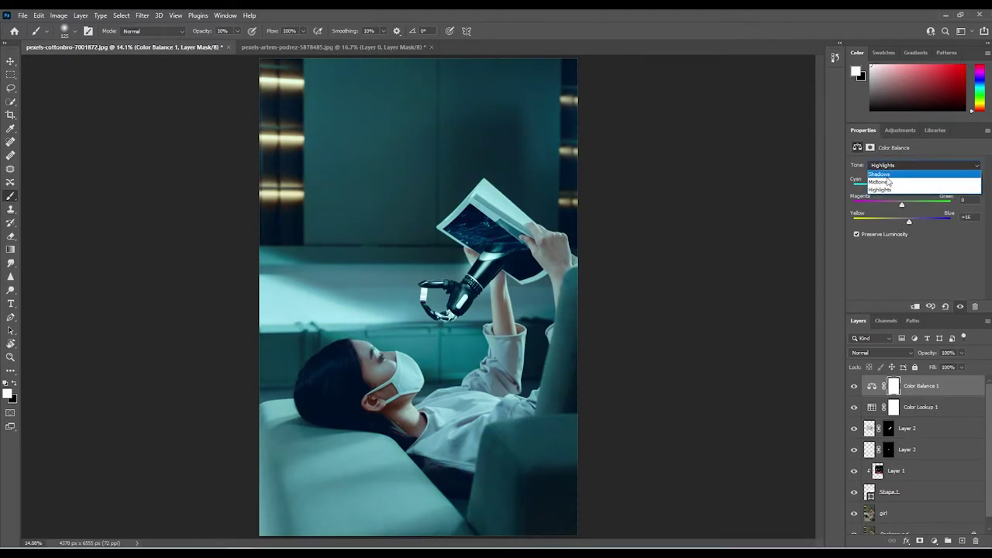
{"action": "left_click", "coordinate": [884, 174]}
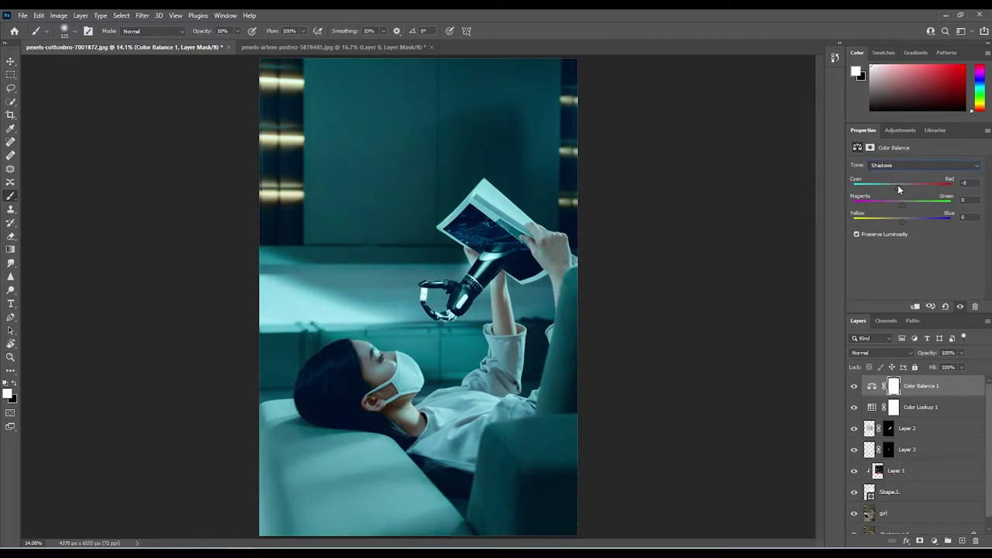
{"action": "left_click_drag", "start_coordinate": [902, 221], "coordinate": [903, 221]}
- Crop the upper part of the wall off the image, leaving a height of about 5654 px
{"action": "left_click", "coordinate": [10, 114]}
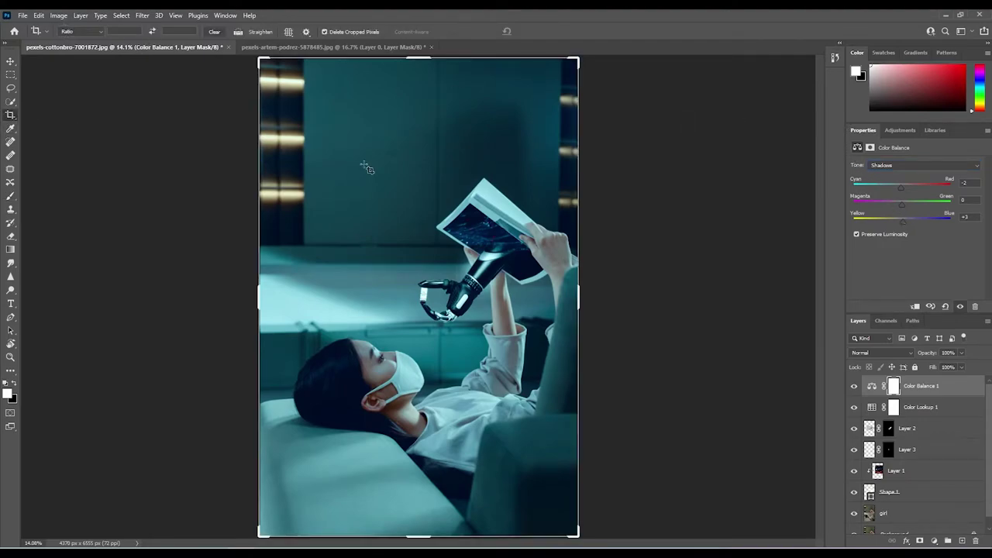
{"action": "left_click_drag", "start_coordinate": [419, 59], "coordinate": [417, 90]}
{"action": "left_click", "coordinate": [545, 30]}
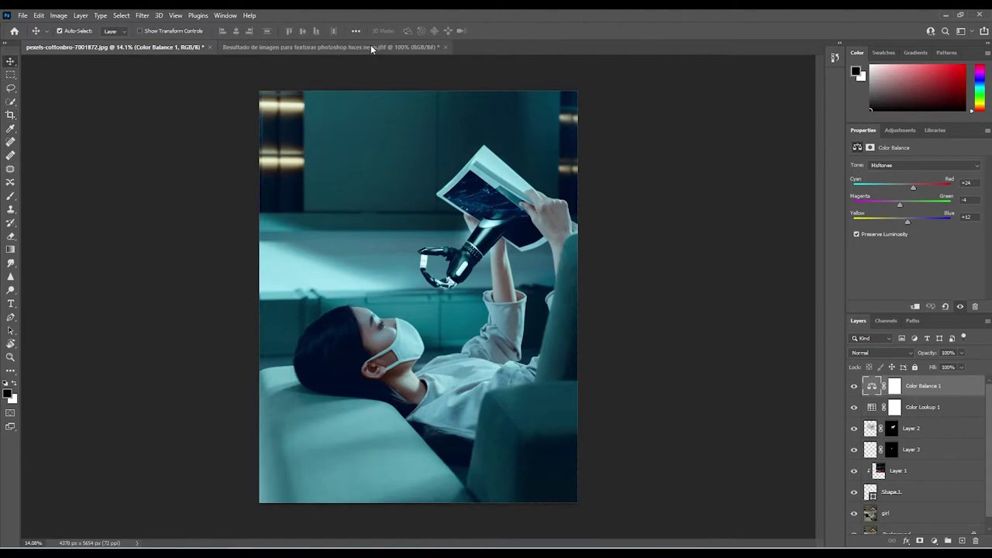
- Bring the neon light ring image into the girl composite as the uppermost layer and set its blending mode to Screen
{"action": "left_click", "coordinate": [371, 45]}
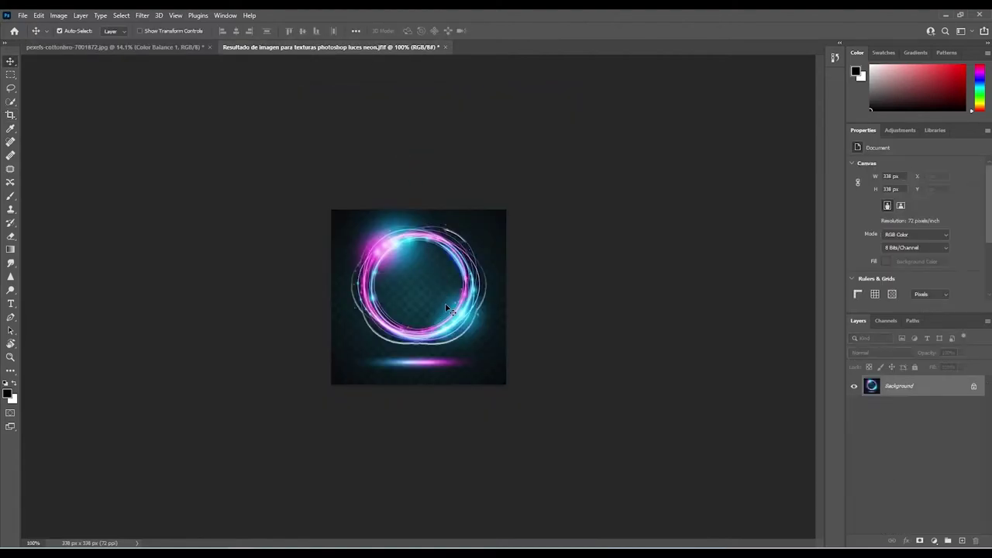
{"action": "left_click_drag", "start_coordinate": [355, 205], "coordinate": [490, 249]}
{"action": "left_click", "coordinate": [505, 235]}
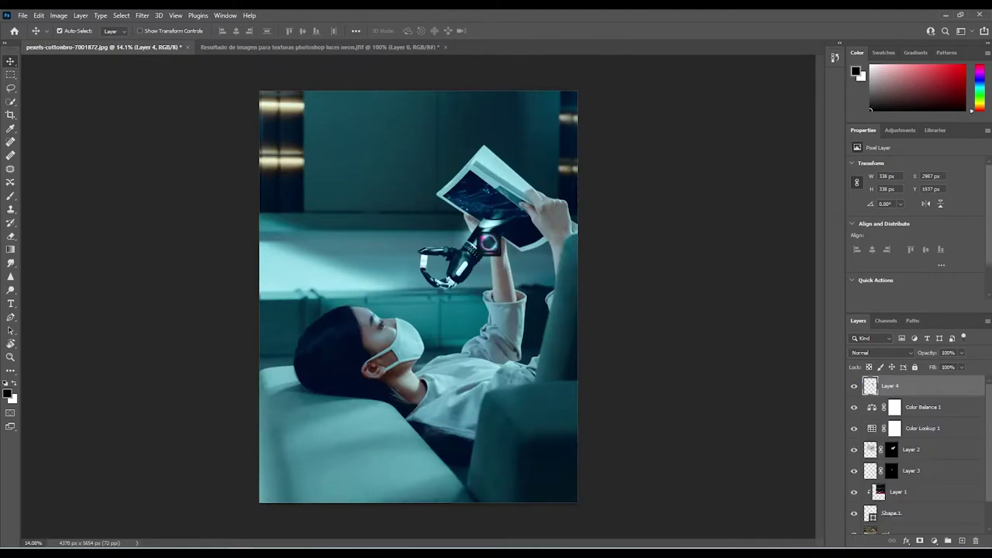
{"action": "left_click", "coordinate": [881, 352]}
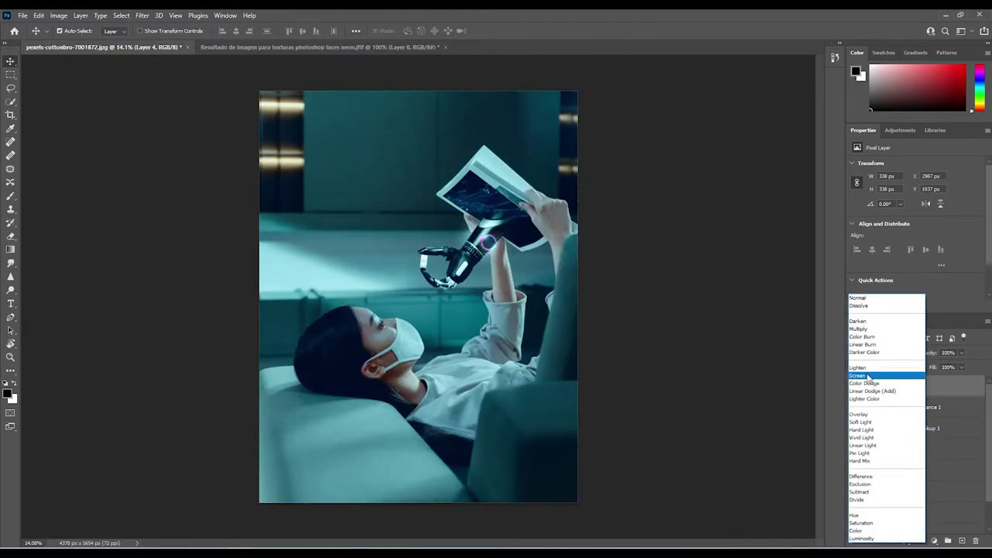
{"action": "left_click", "coordinate": [869, 376]}
- Enlarge the neon ring to about 406% wide and 352% high and distort it to fit the magazine cover's perspective
{"action": "key", "text": "ctrl+t"}
{"action": "left_click_drag", "start_coordinate": [477, 231], "coordinate": [434, 196]}
{"action": "left_click_drag", "start_coordinate": [502, 256], "coordinate": [536, 263]}
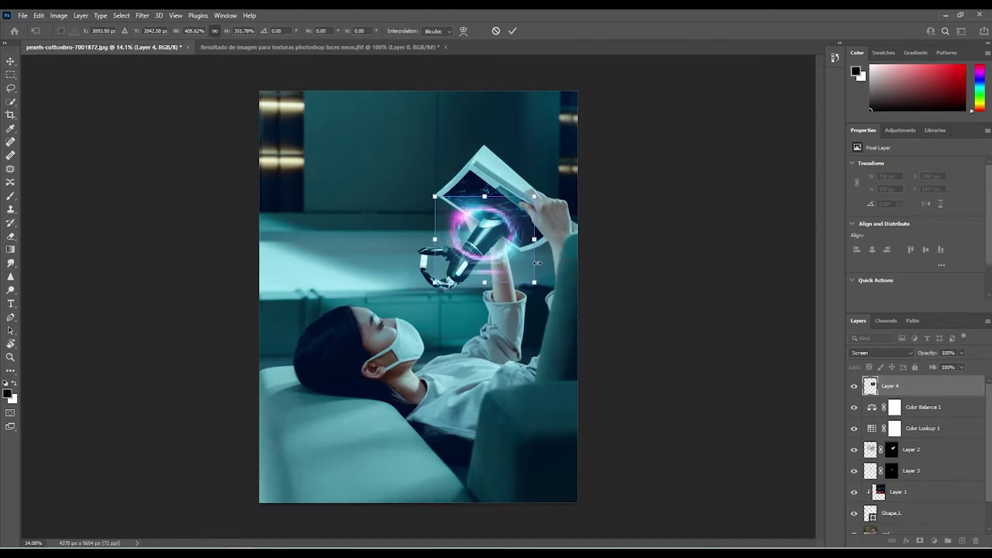
{"action": "left_click_drag", "start_coordinate": [462, 253], "coordinate": [471, 237]}
{"action": "left_click_drag", "start_coordinate": [444, 268], "coordinate": [506, 224]}
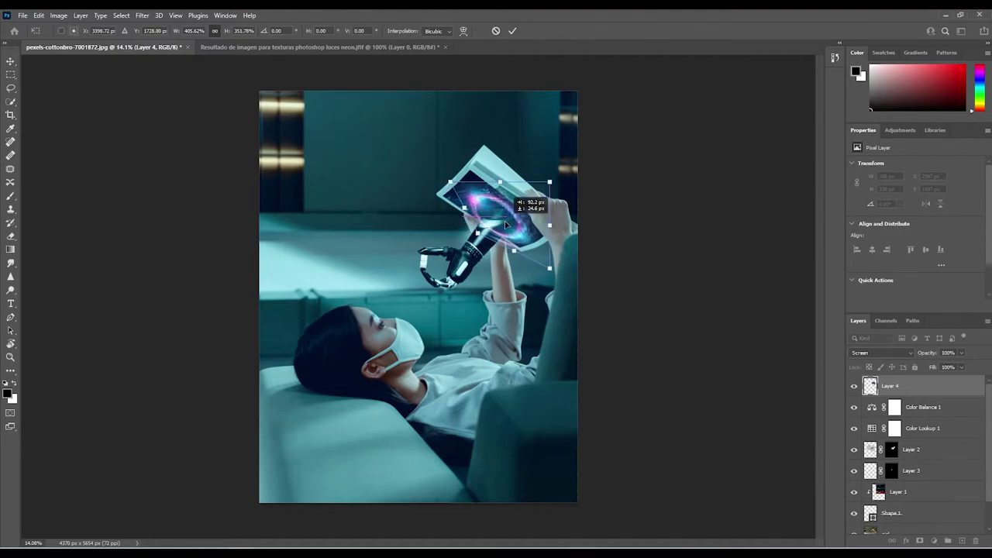
{"action": "left_click", "coordinate": [512, 31]}
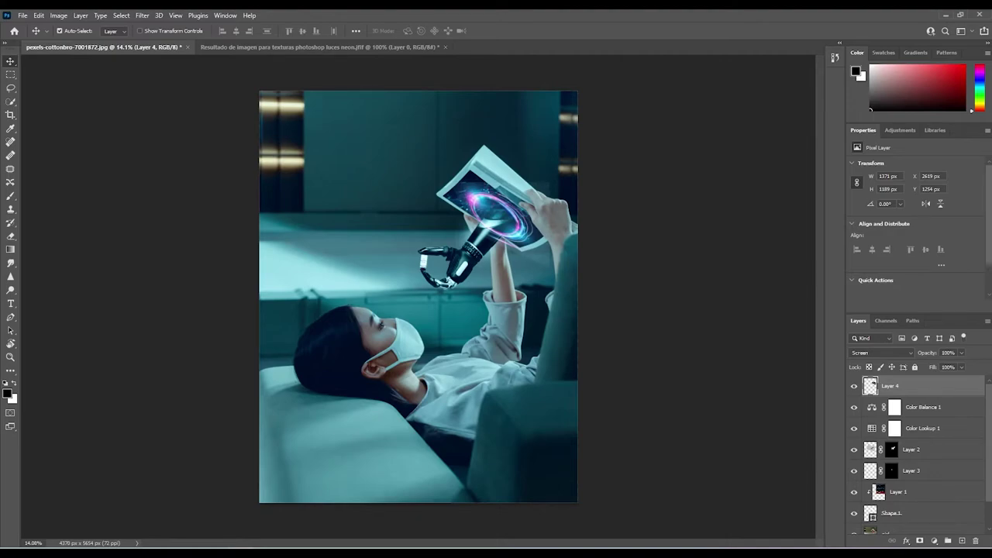
- Add a Levels adjustment clipped to the neon ring layer and set its black input level to 64
{"action": "left_click", "coordinate": [11, 357]}
{"action": "left_click_drag", "start_coordinate": [512, 233], "coordinate": [566, 272]}
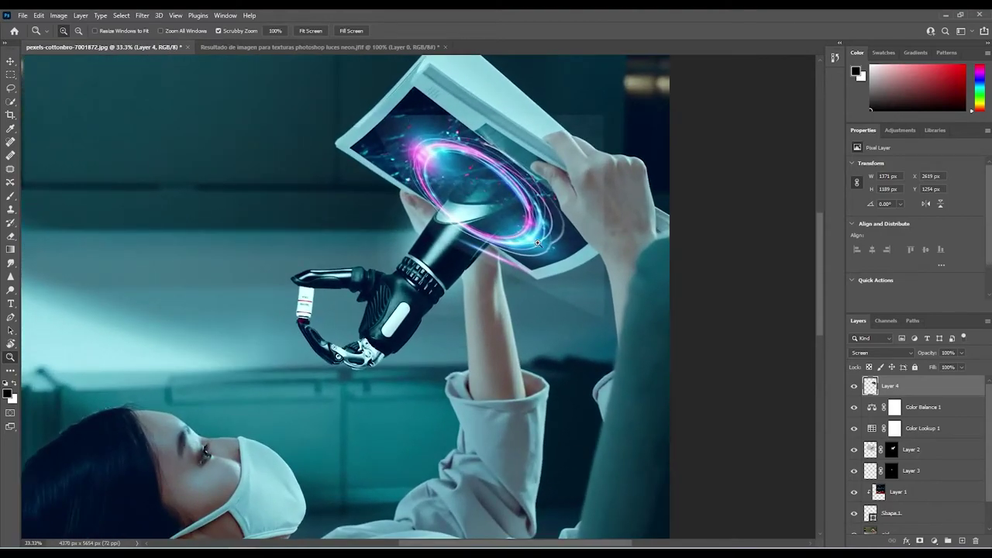
{"action": "left_click", "coordinate": [935, 542]}
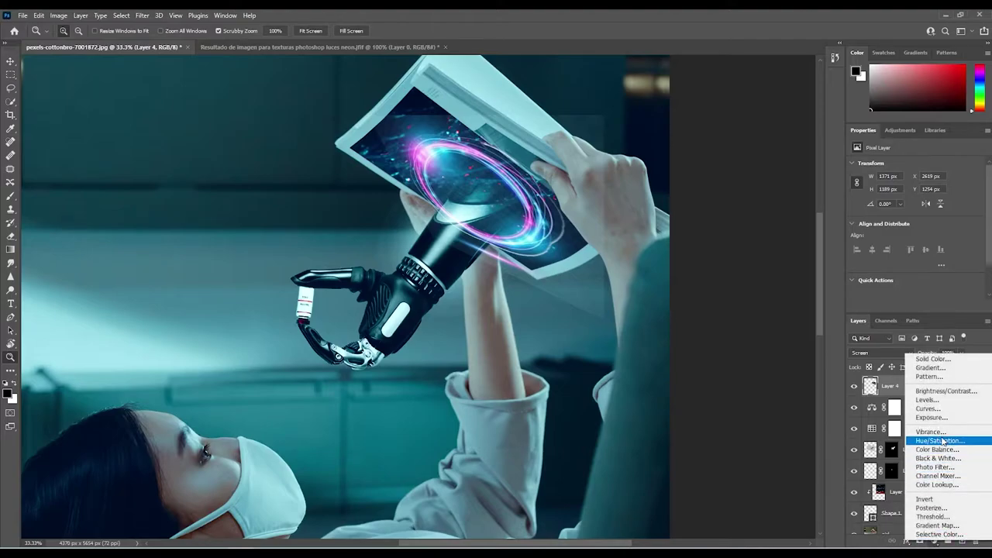
{"action": "left_click", "coordinate": [930, 401]}
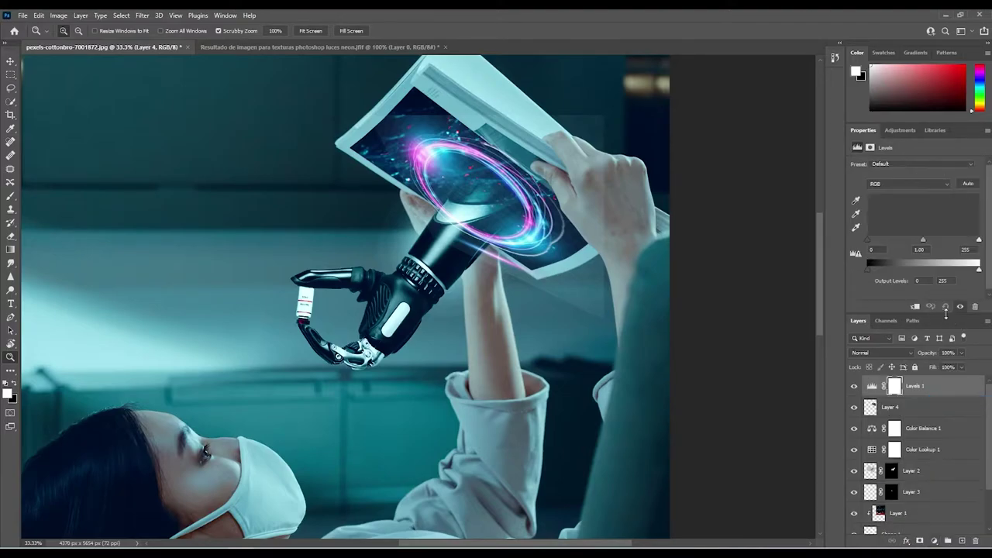
{"action": "left_click", "coordinate": [917, 307]}
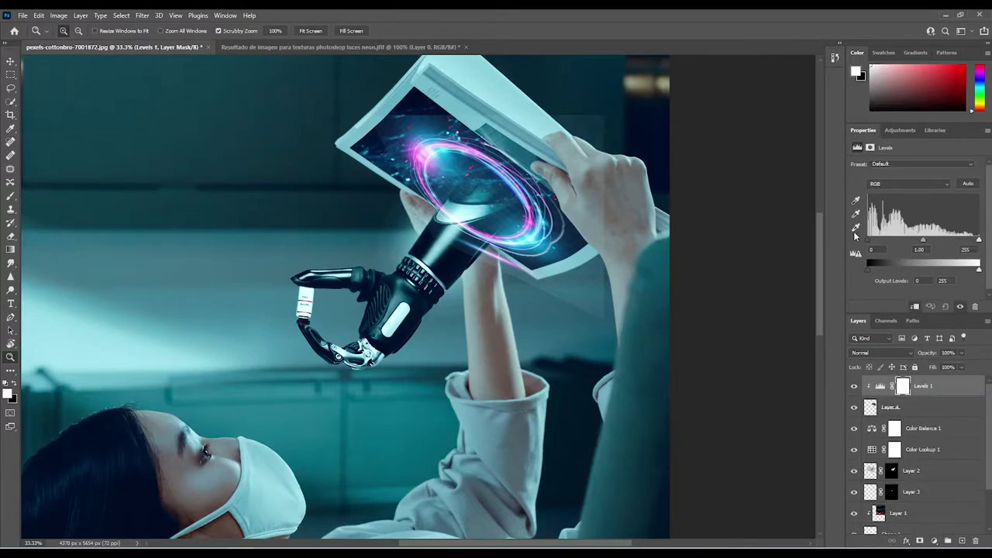
{"action": "left_click_drag", "start_coordinate": [870, 239], "coordinate": [896, 245]}
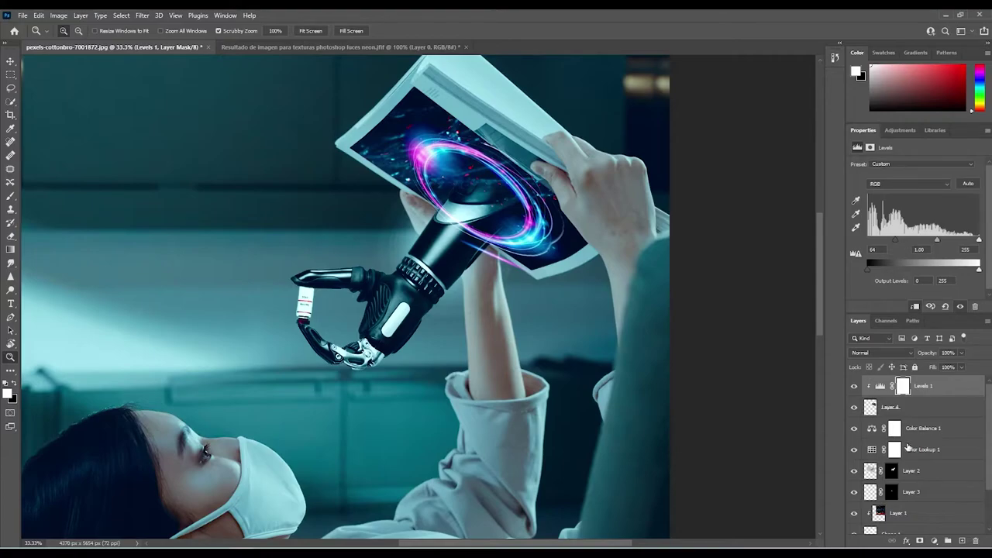
- Add a layer mask to the neon ring layer
{"action": "left_click", "coordinate": [880, 386]}
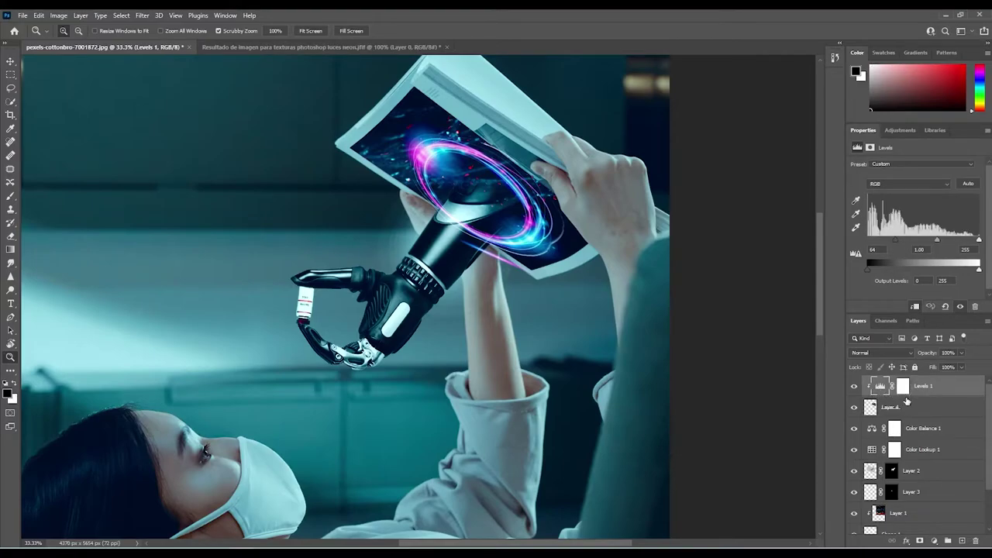
{"action": "left_click", "coordinate": [908, 406]}
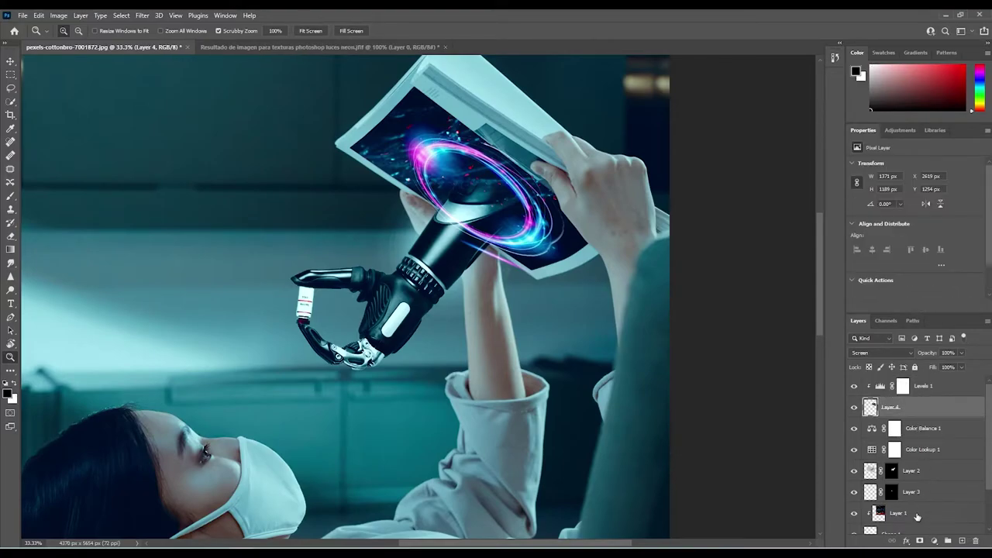
{"action": "left_click", "coordinate": [920, 541]}
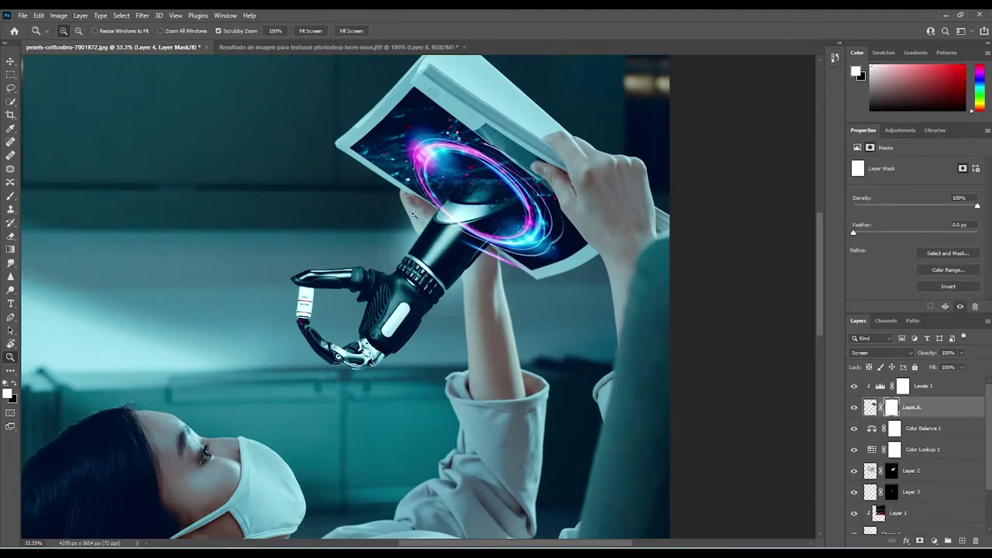
- Paint black at 100% brush opacity on the neon ring's mask to hide the ring where it crosses the robotic arm
{"action": "left_click", "coordinate": [11, 196]}
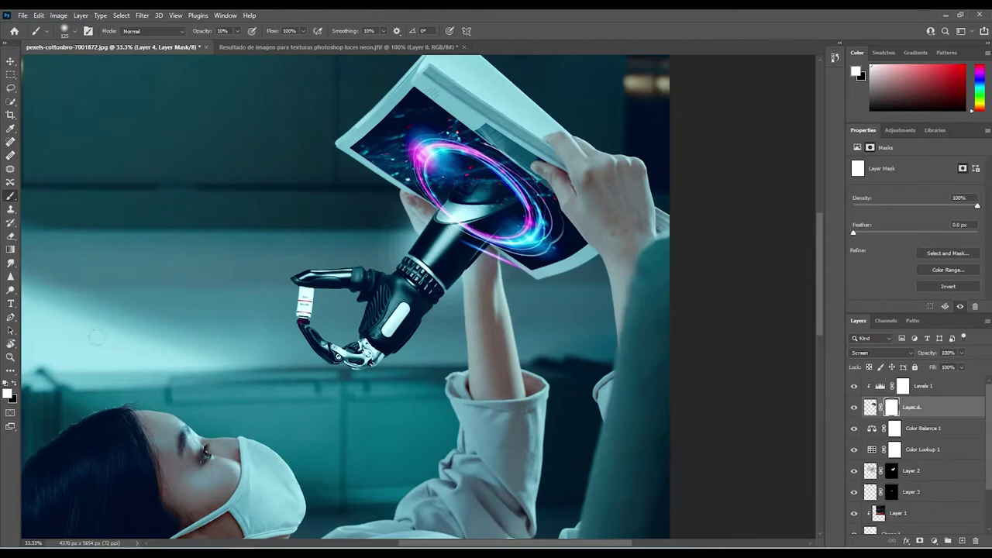
{"action": "key", "text": "x"}
{"action": "left_click_drag", "start_coordinate": [445, 226], "coordinate": [467, 229]}
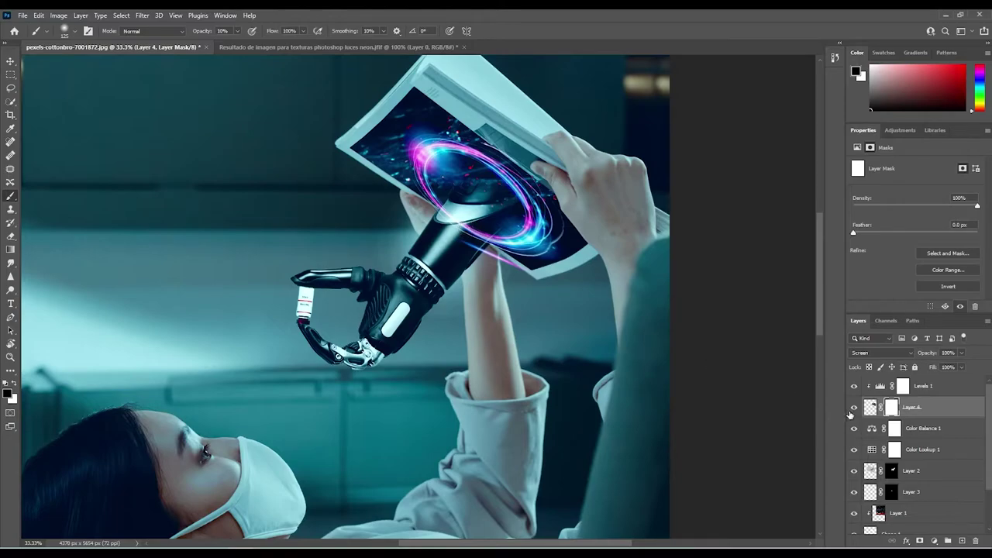
{"action": "left_click", "coordinate": [855, 408]}
{"action": "left_click", "coordinate": [855, 409]}
{"action": "mouse_move", "coordinate": [213, 46]}
{"action": "left_mouse_down"}
{"action": "mouse_move", "coordinate": [241, 37]}
{"action": "mouse_move", "coordinate": [239, 46]}
{"action": "mouse_move", "coordinate": [282, 45]}
{"action": "left_mouse_up"}
{"action": "mouse_move", "coordinate": [448, 217]}
{"action": "left_mouse_down"}
{"action": "mouse_move", "coordinate": [495, 231]}
{"action": "mouse_move", "coordinate": [449, 211]}
{"action": "mouse_move", "coordinate": [488, 261]}
{"action": "mouse_move", "coordinate": [521, 276]}
{"action": "mouse_move", "coordinate": [432, 230]}
{"action": "mouse_move", "coordinate": [501, 257]}
{"action": "mouse_move", "coordinate": [488, 272]}
{"action": "mouse_move", "coordinate": [449, 252]}
{"action": "mouse_move", "coordinate": [459, 246]}
{"action": "mouse_move", "coordinate": [446, 219]}
{"action": "mouse_move", "coordinate": [482, 256]}
{"action": "left_mouse_up"}
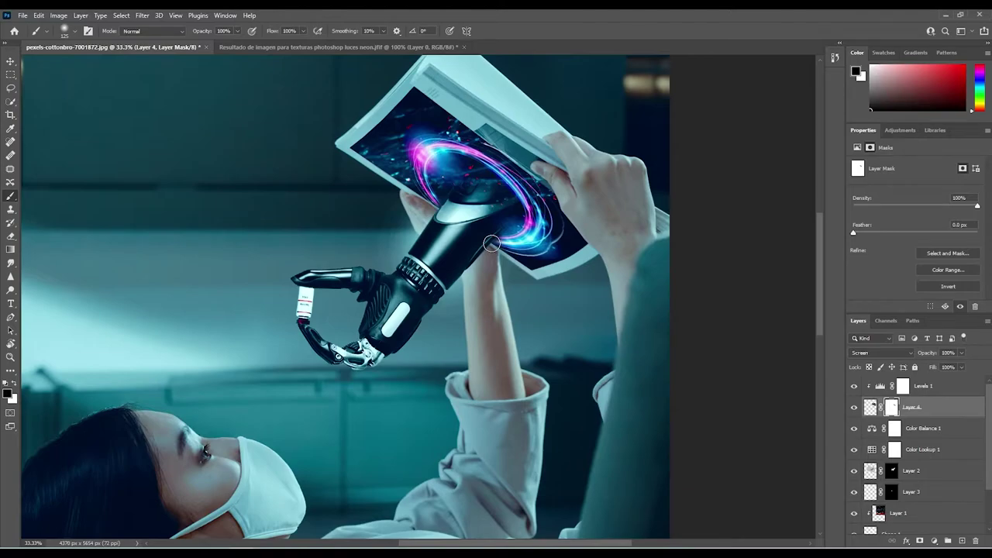
- On a new layer above Levels 1, dab size 900 glows in the ring's sampled pink over its two bright spots and set the layer to Overlay
{"action": "left_click", "coordinate": [940, 389]}
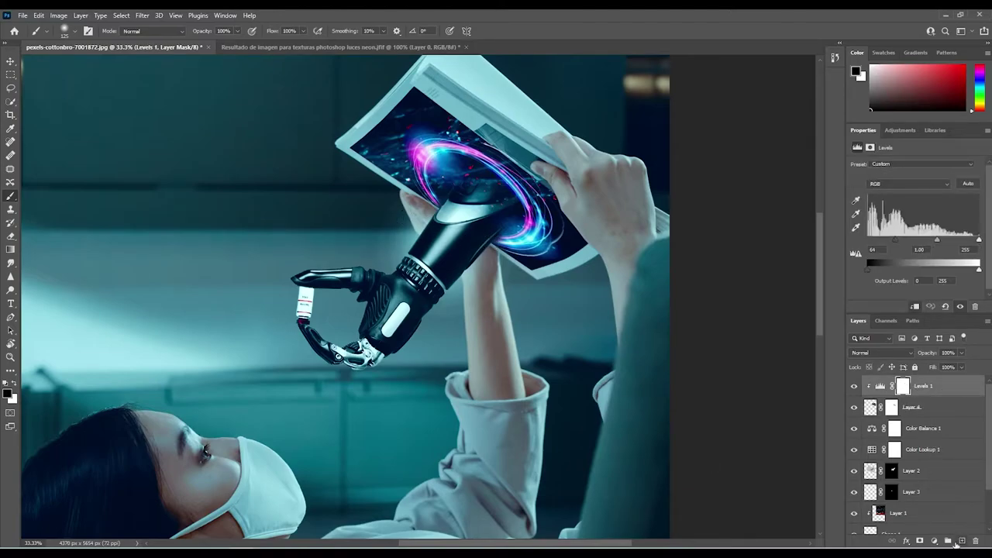
{"action": "left_click", "coordinate": [962, 542]}
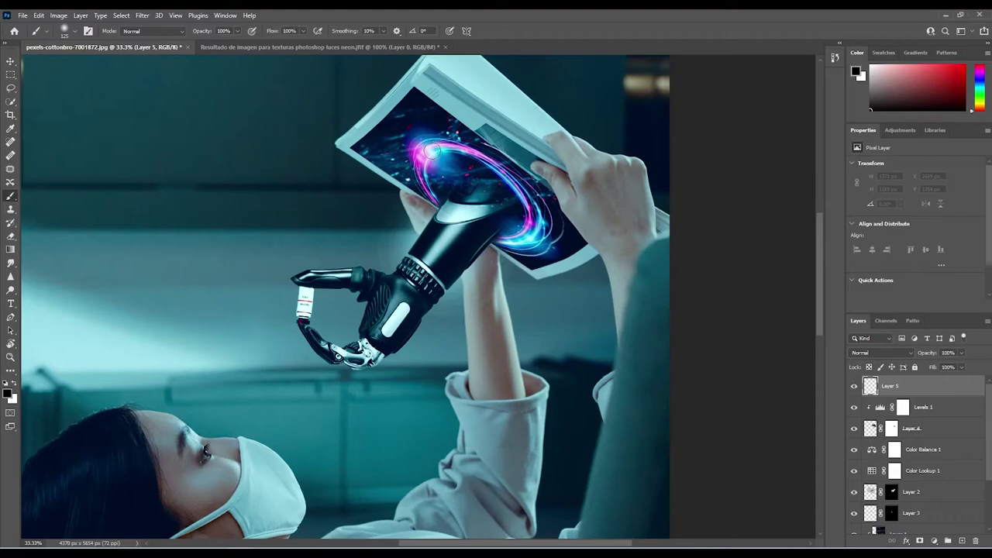
{"action": "left_click", "coordinate": [423, 155], "text": "alt"}
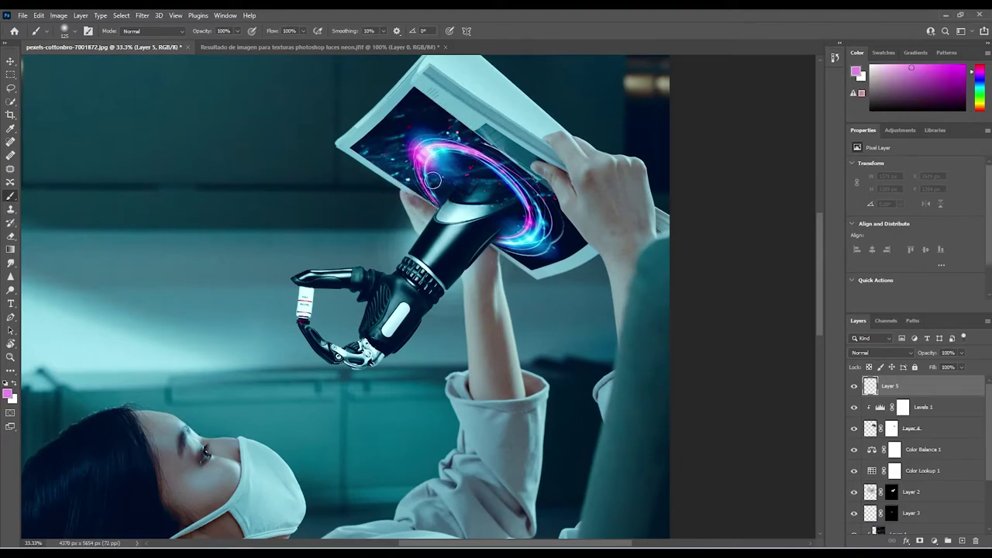
{"action": "key", "text": "bracketright"}
{"action": "key", "text": "bracketright"}
{"action": "key", "text": "bracketright"}
{"action": "key", "text": "bracketright"}
{"action": "key", "text": "bracketright"}
{"action": "key", "text": "bracketright"}
{"action": "key", "text": "bracketright"}
{"action": "key", "text": "bracketright"}
{"action": "key", "text": "bracketright"}
{"action": "key", "text": "bracketright"}
{"action": "key", "text": "bracketright"}
{"action": "key", "text": "bracketright"}
{"action": "left_click", "coordinate": [423, 151]}
{"action": "left_click", "coordinate": [513, 218]}
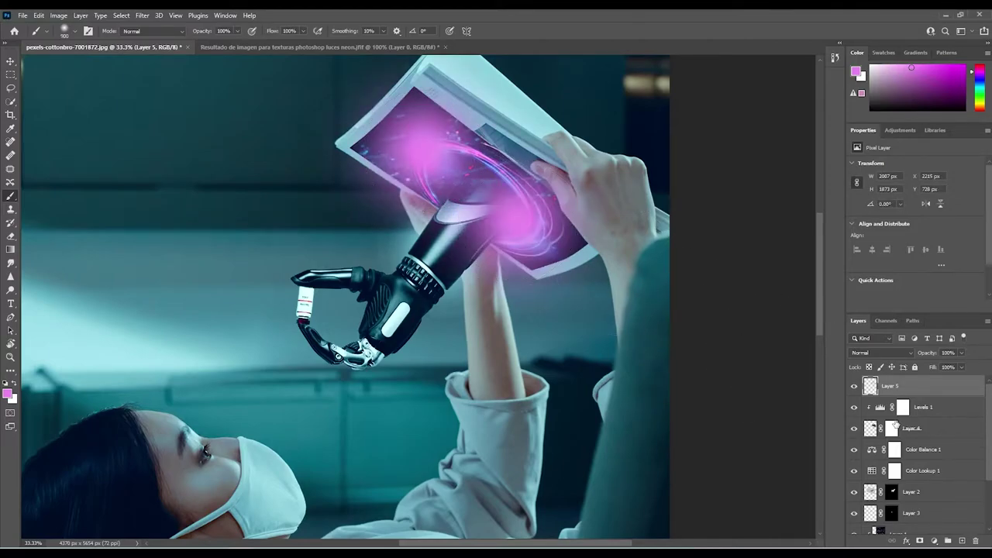
{"action": "left_click", "coordinate": [882, 355]}
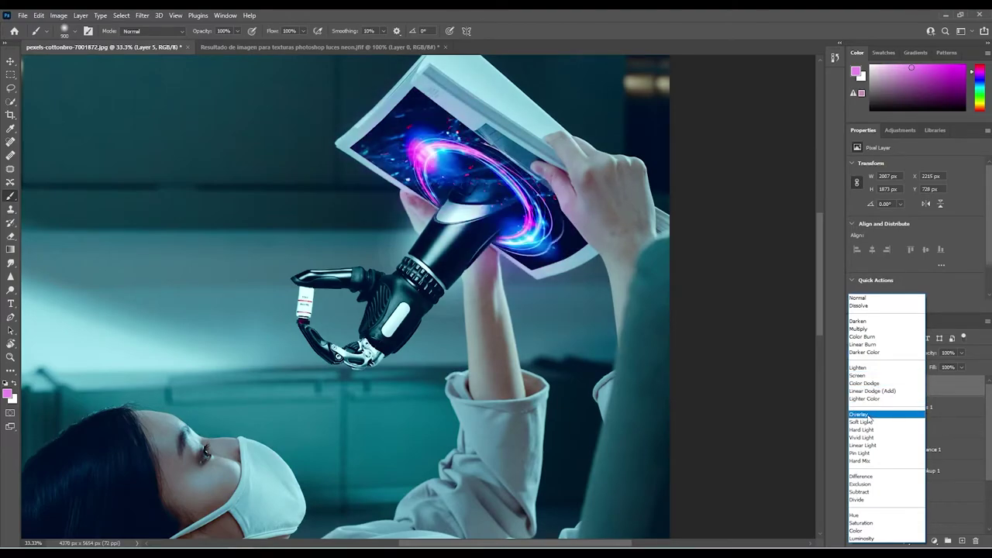
{"action": "left_click", "coordinate": [870, 417]}
- On the Overlay glow layer, dab size 1200 glows in the ring's sampled light blue near its two bright spots
{"action": "key", "text": "bracketright"}
{"action": "key", "text": "bracketright"}
{"action": "key", "text": "bracketright"}
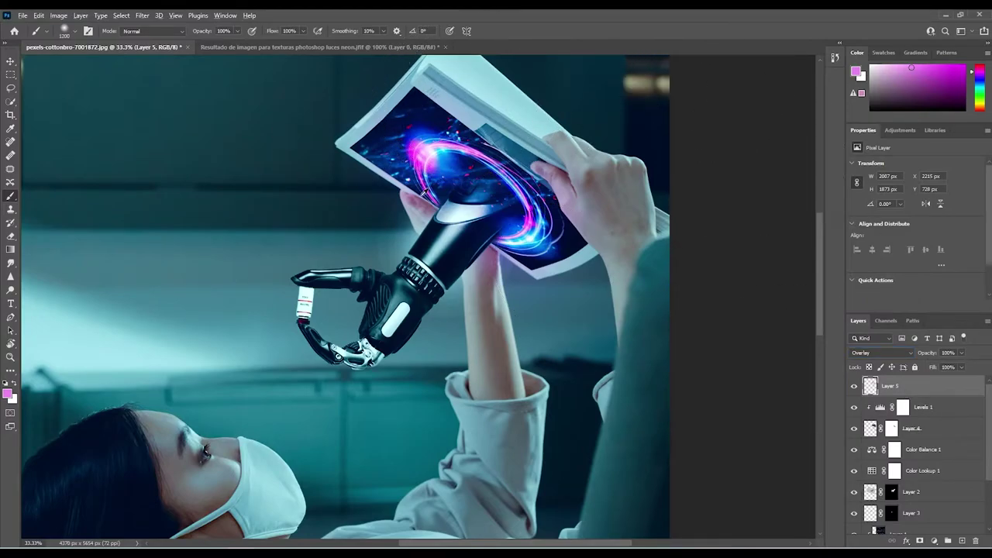
{"action": "left_click", "coordinate": [431, 170], "text": "alt"}
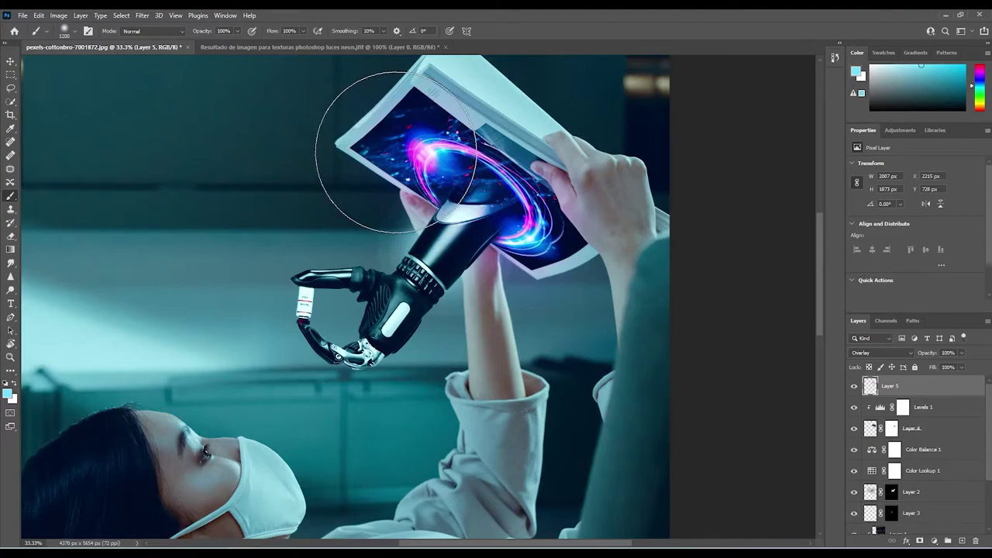
{"action": "left_click", "coordinate": [396, 152]}
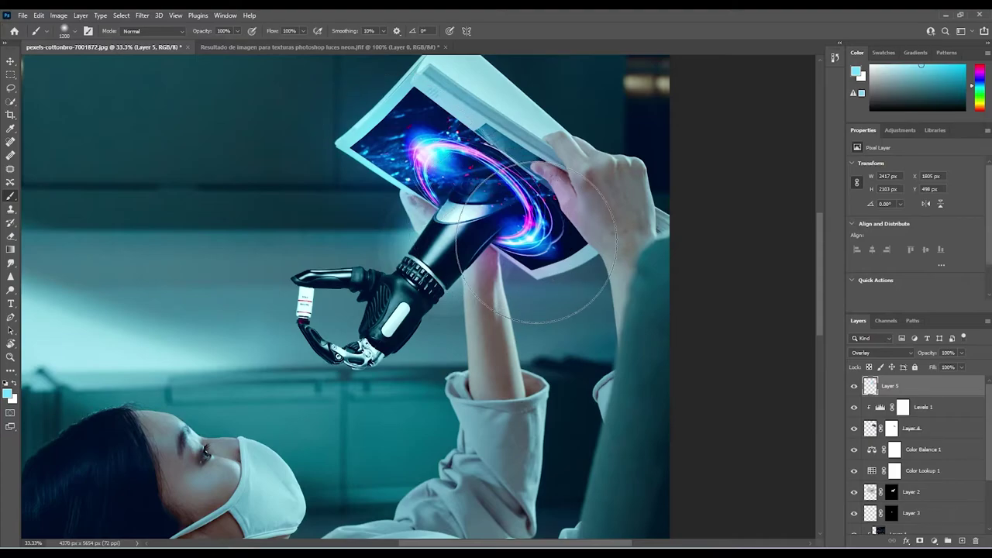
{"action": "left_click", "coordinate": [546, 236]}
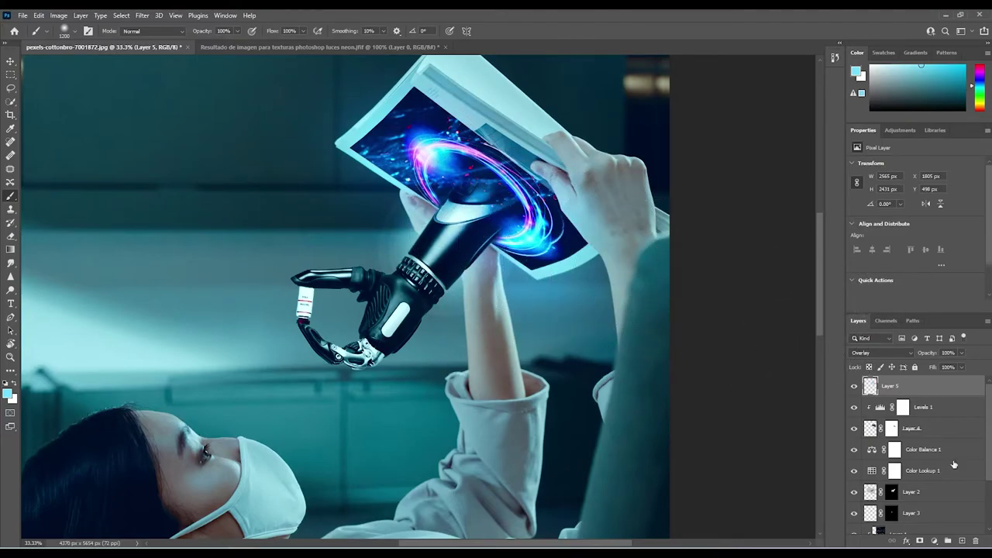
- Add a new layer and dab two size 1700 light-blue glows, one beside the magazine's upper left corner and one over the ring's lower end
{"action": "left_click", "coordinate": [962, 541]}
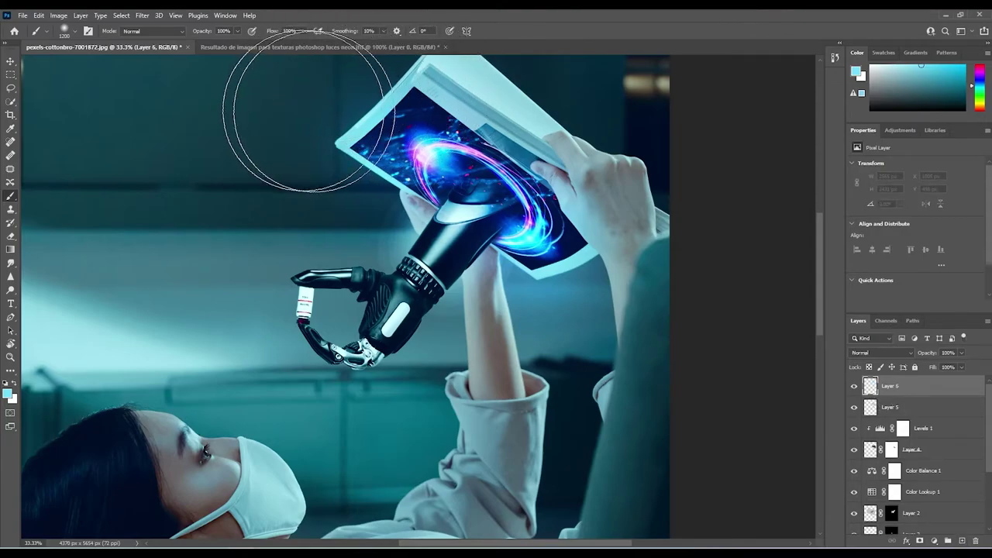
{"action": "key", "text": "]"}
{"action": "key", "text": "]"}
{"action": "key", "text": "]"}
{"action": "key", "text": "]"}
{"action": "key", "text": "]"}
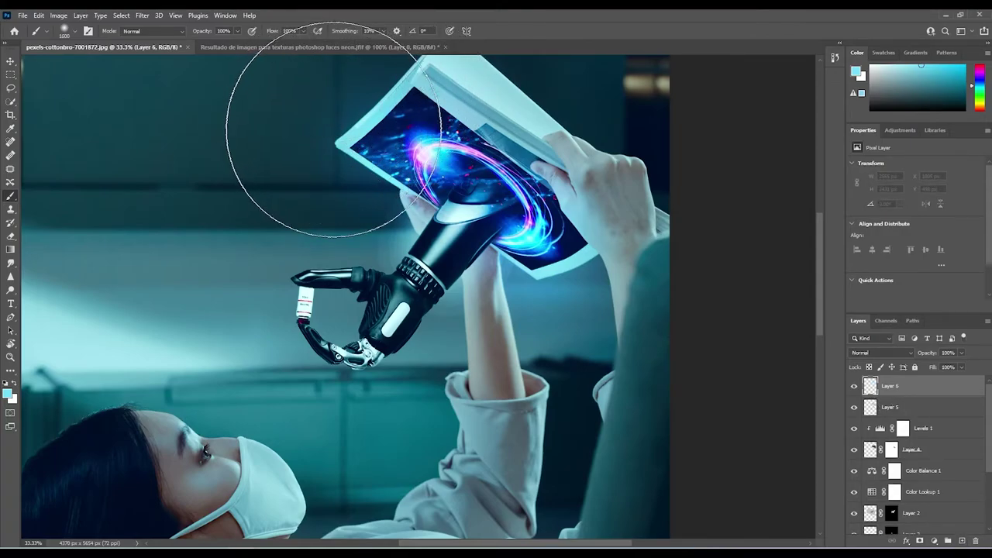
{"action": "left_click", "coordinate": [317, 109]}
{"action": "left_click", "coordinate": [478, 240]}
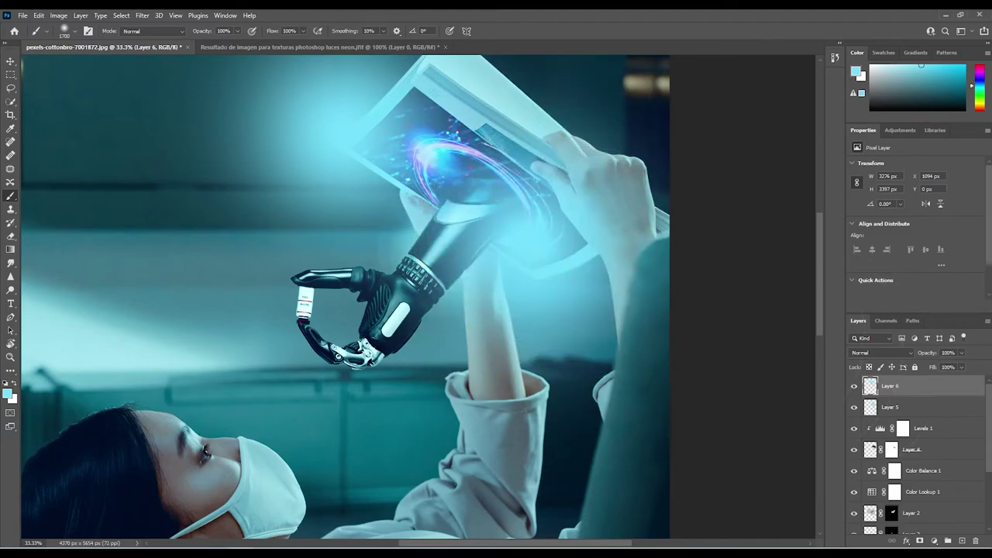
- Set the large light-blue glow layer to Screen blending at 23% opacity
{"action": "left_click", "coordinate": [861, 353]}
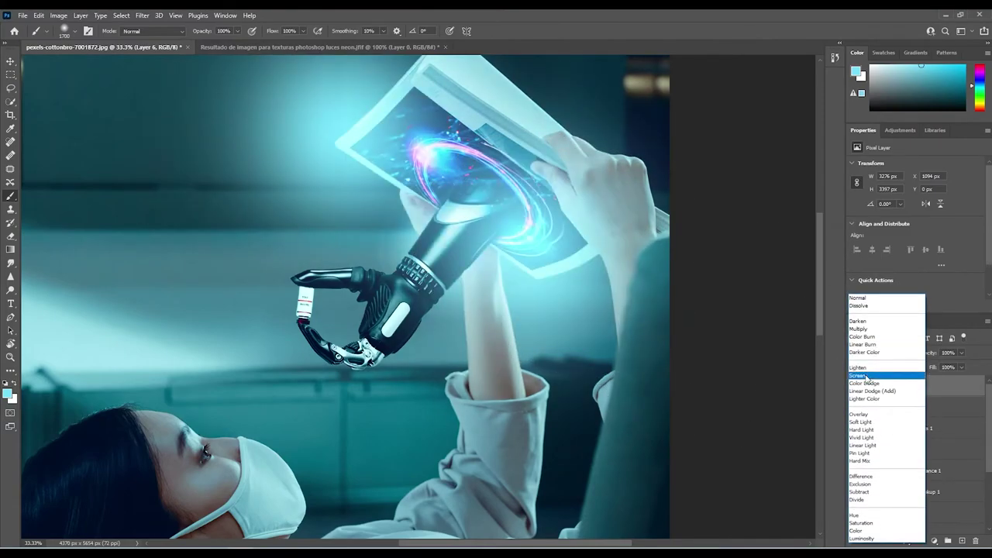
{"action": "left_click", "coordinate": [866, 376]}
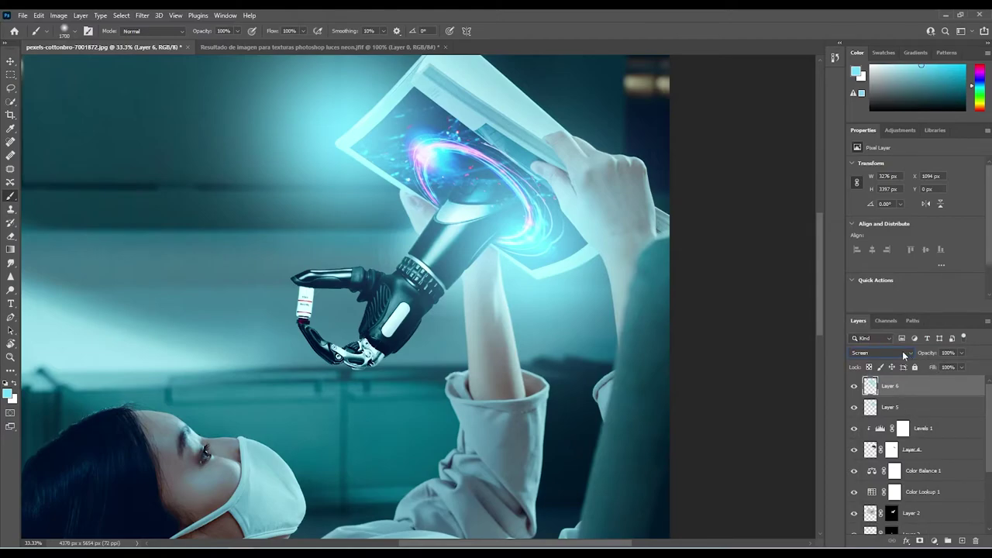
{"action": "left_click", "coordinate": [962, 354]}
{"action": "left_click_drag", "start_coordinate": [951, 368], "coordinate": [935, 366]}
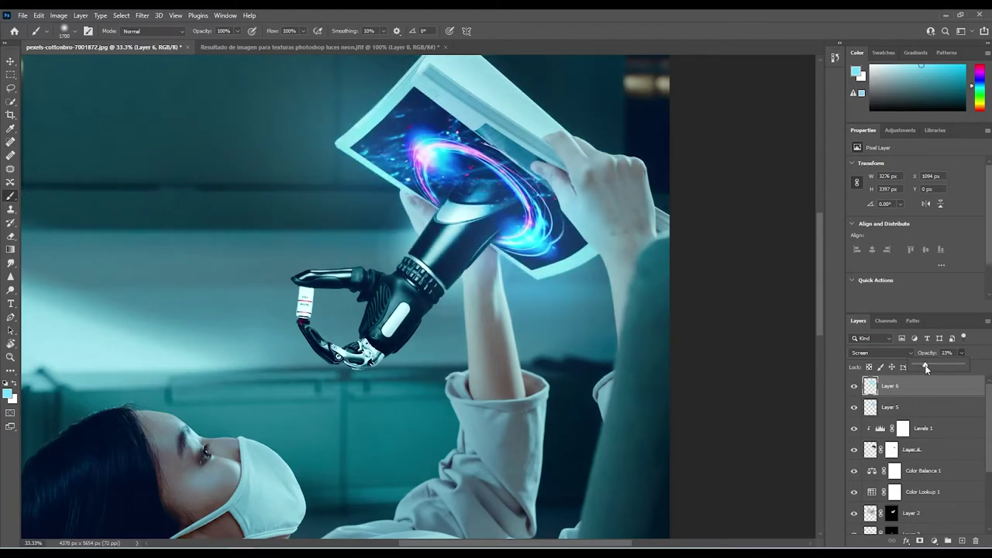
{"action": "left_click_drag", "start_coordinate": [928, 373], "coordinate": [928, 374]}
{"action": "key", "text": "ctrl+0"}
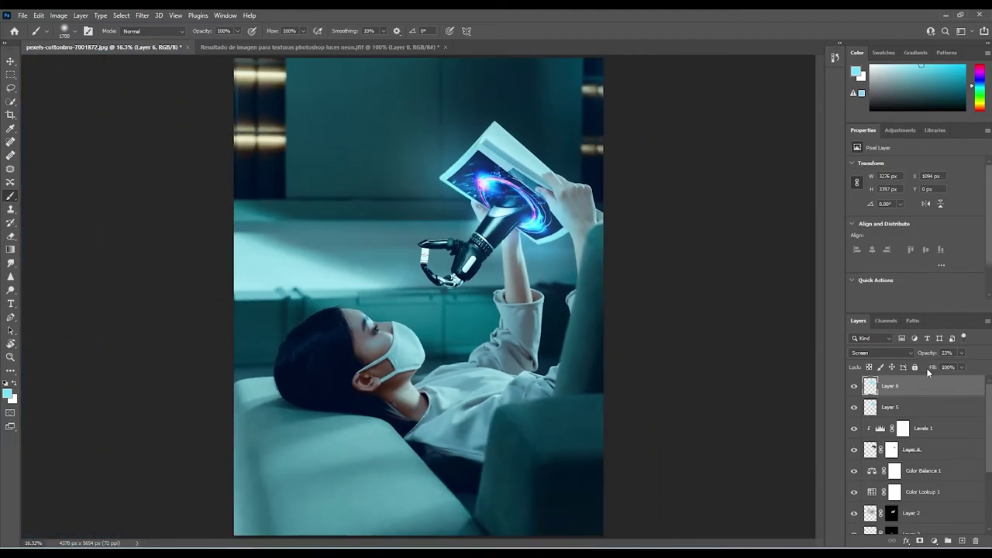
- On a new layer, dab two size 1700 light-pink glows over the magazine's left corner and the ring's lower end
{"action": "left_click", "coordinate": [962, 540]}
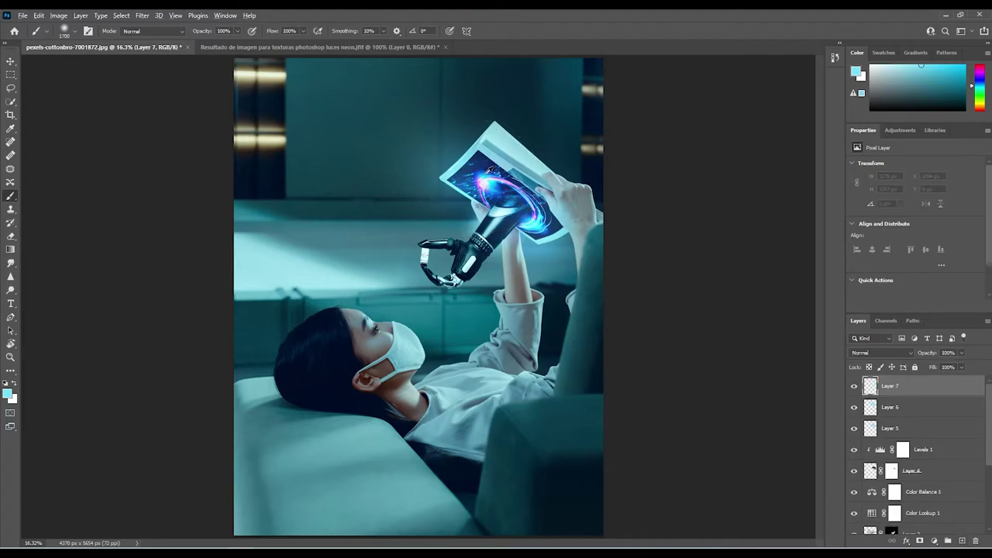
{"action": "left_click", "coordinate": [484, 181], "text": "alt"}
{"action": "left_click", "coordinate": [484, 181], "text": "alt"}
{"action": "mouse_move", "coordinate": [898, 70]}
{"action": "left_mouse_down"}
{"action": "mouse_move", "coordinate": [885, 62]}
{"action": "mouse_move", "coordinate": [894, 65]}
{"action": "left_mouse_up"}
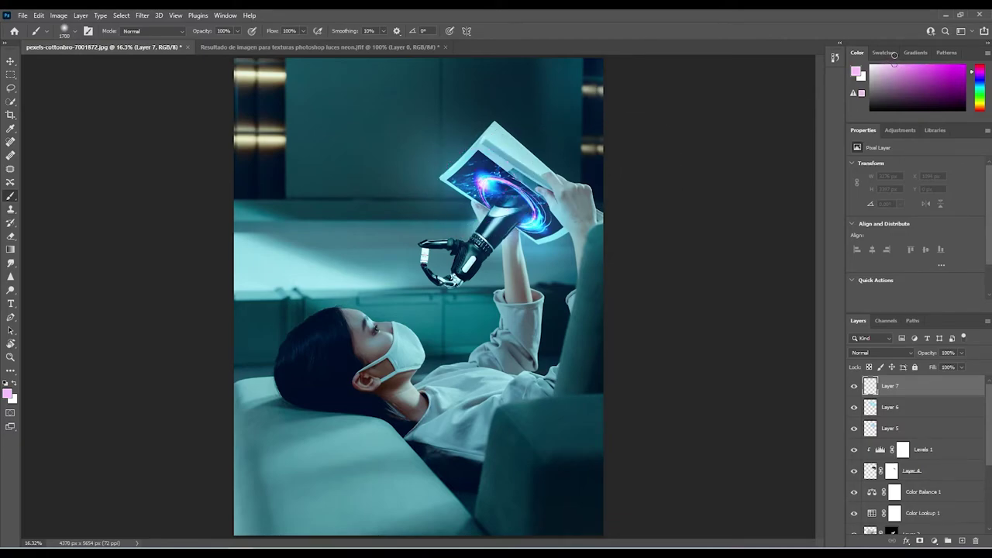
{"action": "left_click", "coordinate": [470, 161]}
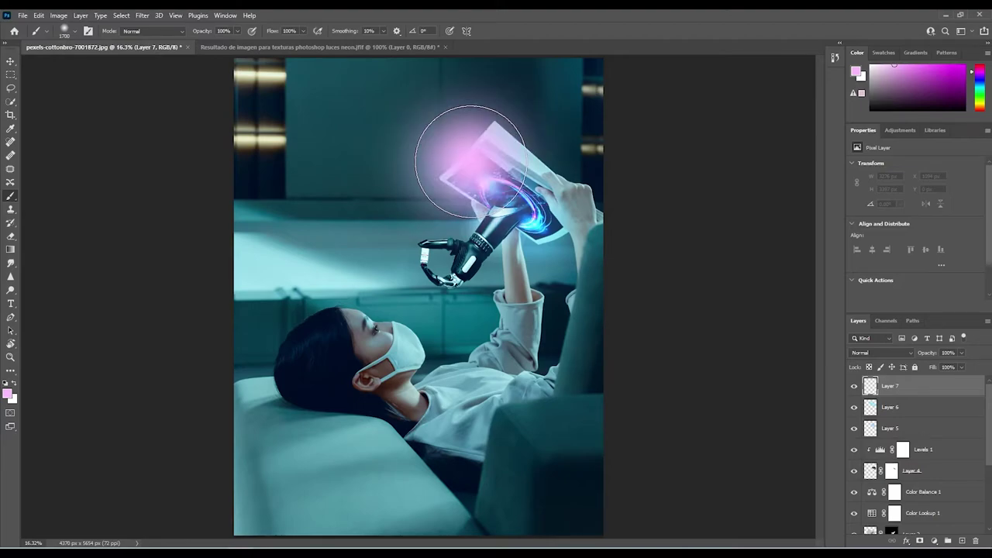
{"action": "left_click", "coordinate": [535, 218]}
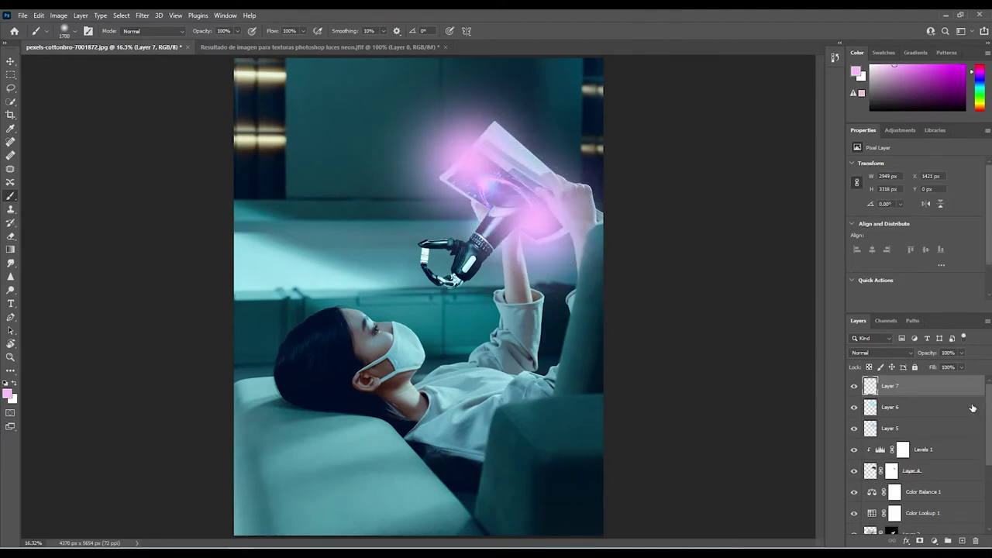
- Set the light-pink glow layer to Hue blending at 39% opacity
{"action": "left_click", "coordinate": [894, 353]}
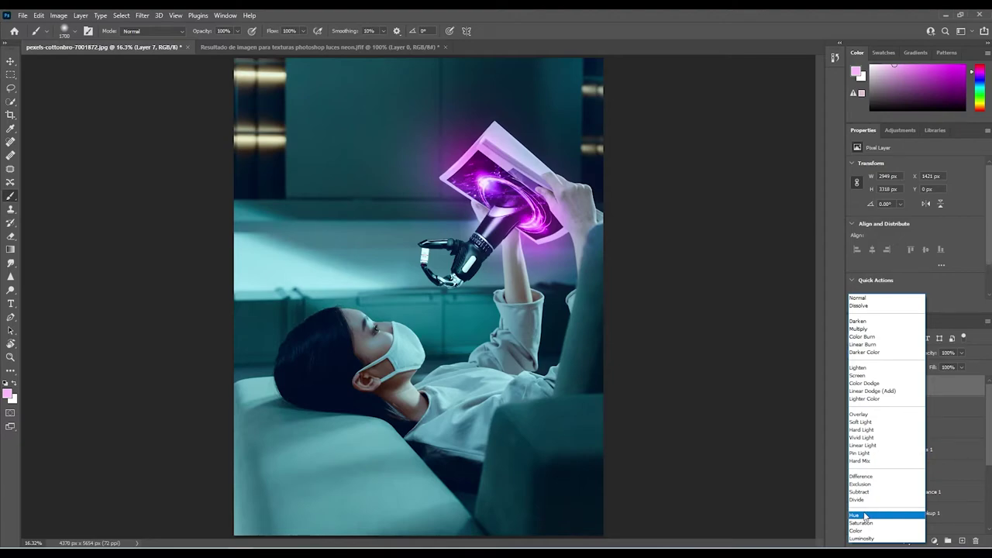
{"action": "left_click", "coordinate": [865, 515]}
{"action": "left_click", "coordinate": [963, 353]}
{"action": "left_click_drag", "start_coordinate": [934, 367], "coordinate": [932, 368]}
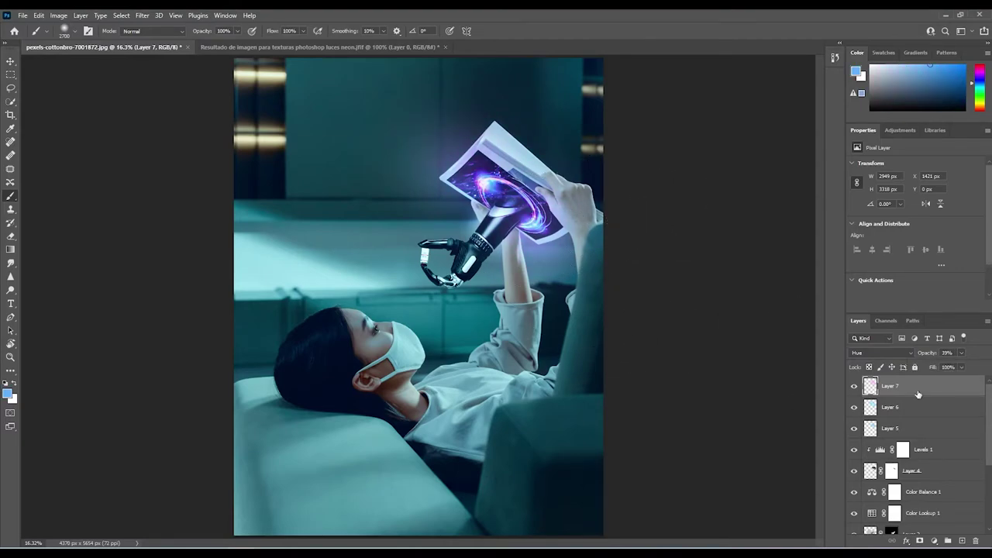
- Add a Curves adjustment above the glow layers and shape an S-curve that brightens highlights and darkens shadows
{"action": "left_click", "coordinate": [934, 542]}
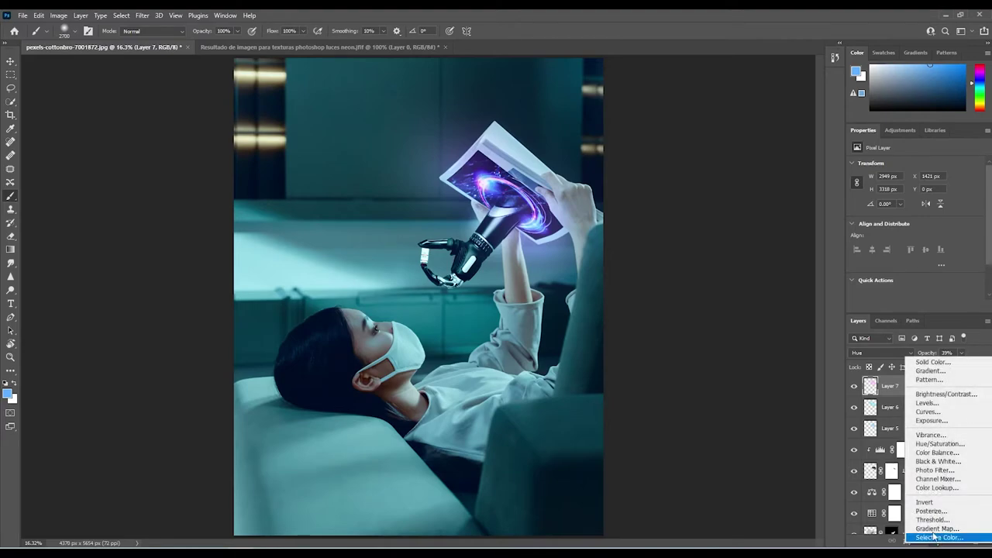
{"action": "left_click", "coordinate": [934, 412]}
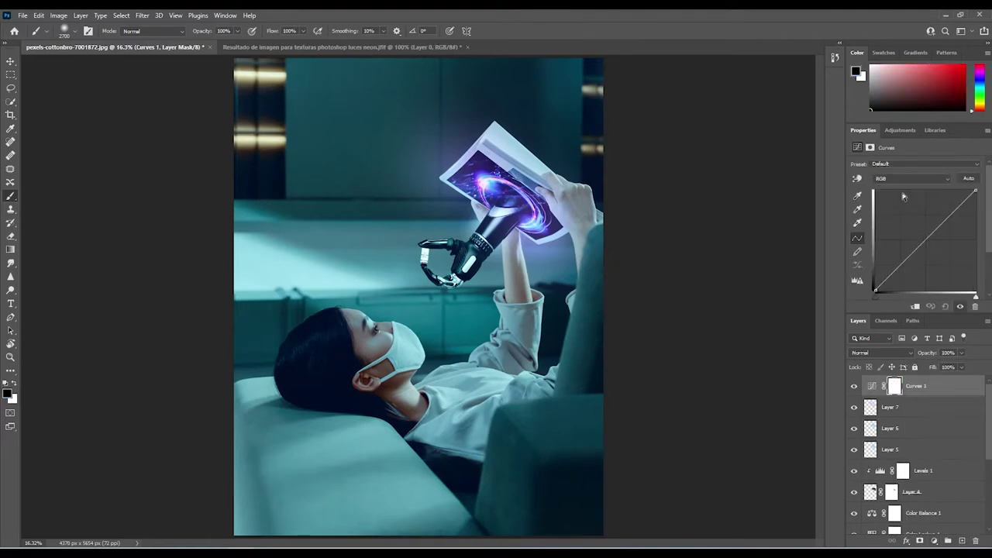
{"action": "left_click_drag", "start_coordinate": [952, 213], "coordinate": [948, 210]}
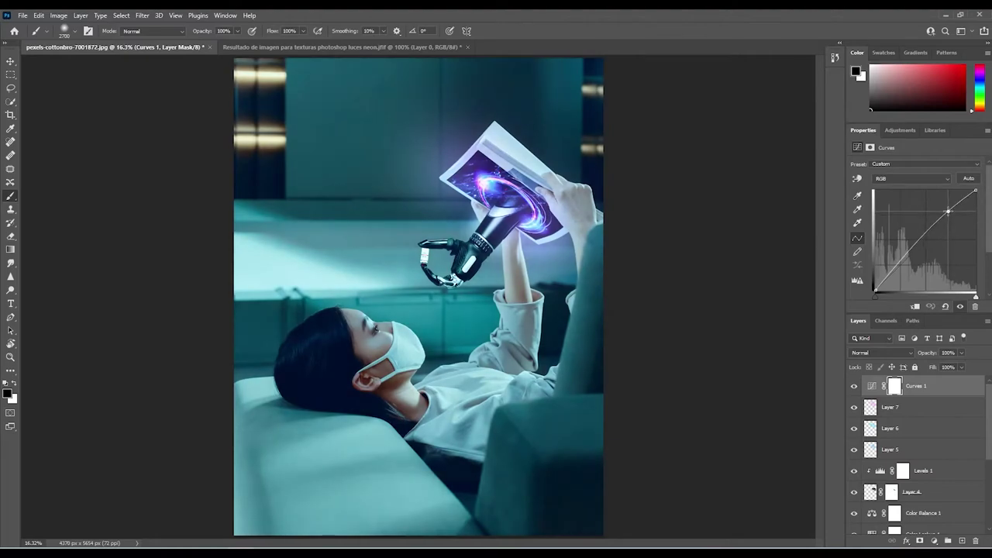
{"action": "left_click", "coordinate": [925, 236]}
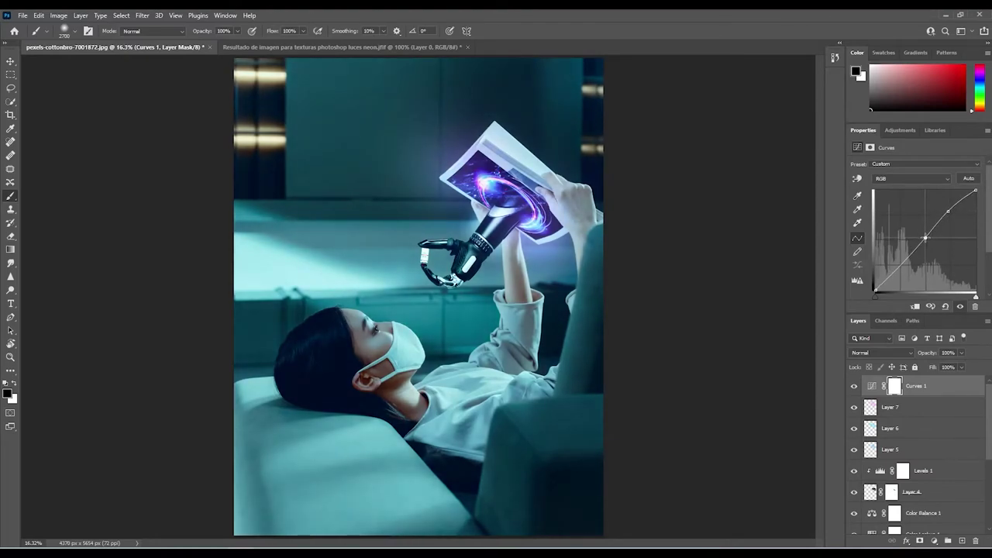
{"action": "left_click_drag", "start_coordinate": [897, 269], "coordinate": [928, 241]}
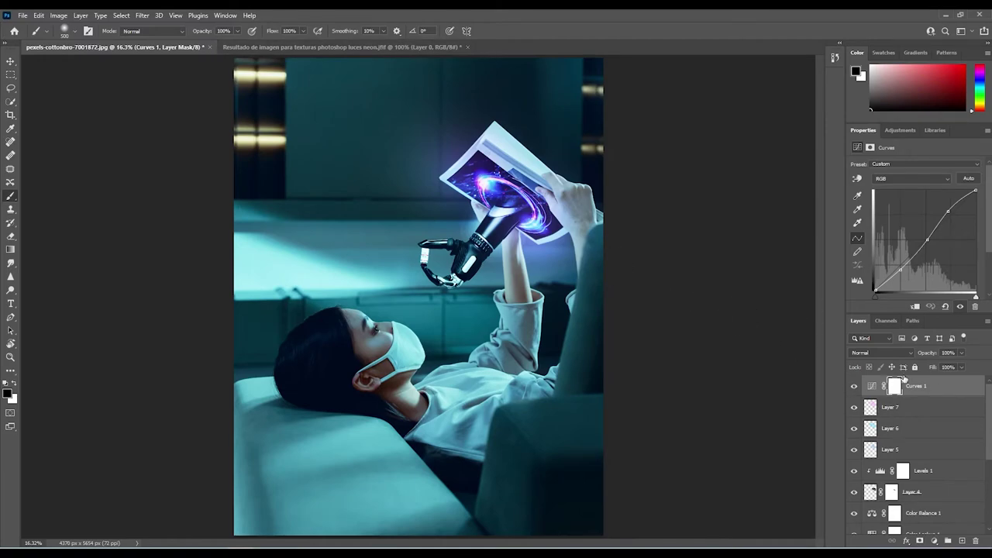
- Stamp all visible layers into a new merged layer and duplicate it
{"action": "key", "text": "ctrl+shift+alt+e"}
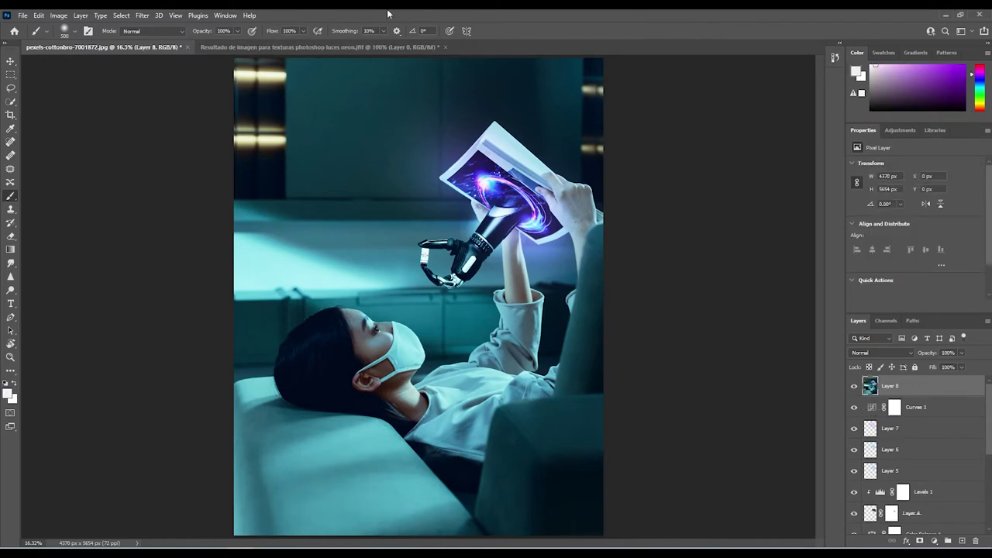
{"action": "left_click", "coordinate": [142, 16]}
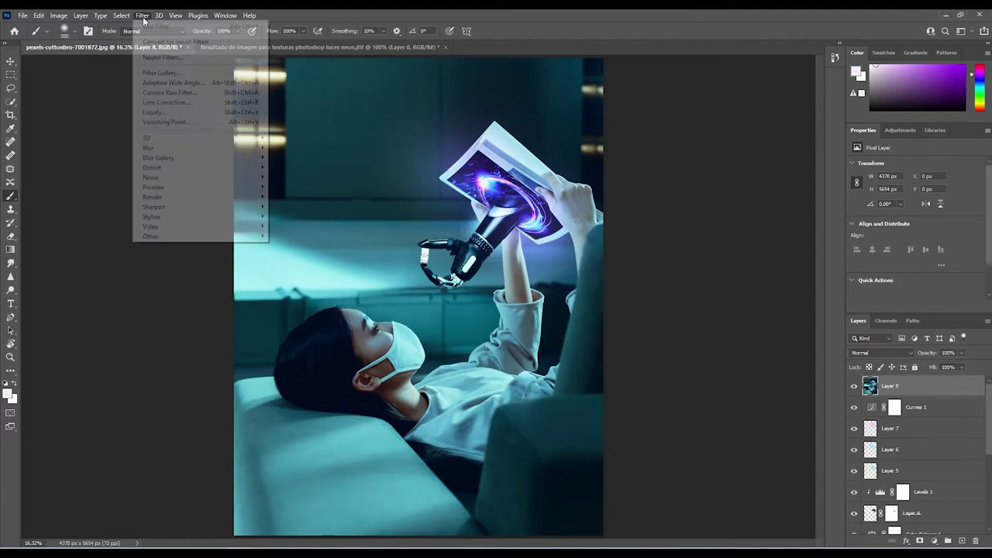
{"action": "left_click", "coordinate": [601, 56]}
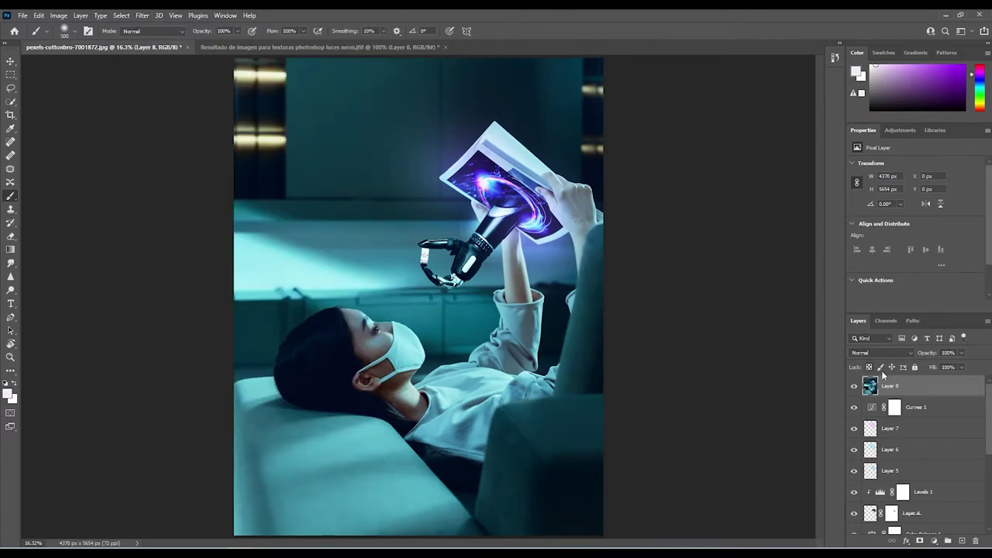
{"action": "key", "text": "ctrl+j"}
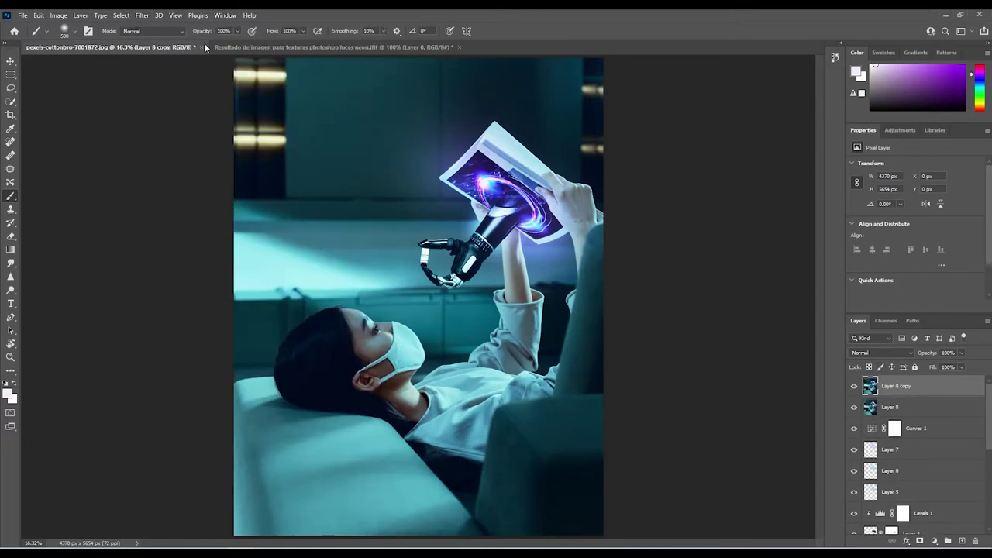
- Apply an Oil Paint filter to the merged copy with Lighting on, raising its stylization and scale
{"action": "left_click", "coordinate": [144, 15]}
{"action": "mouse_move", "coordinate": [211, 217]}
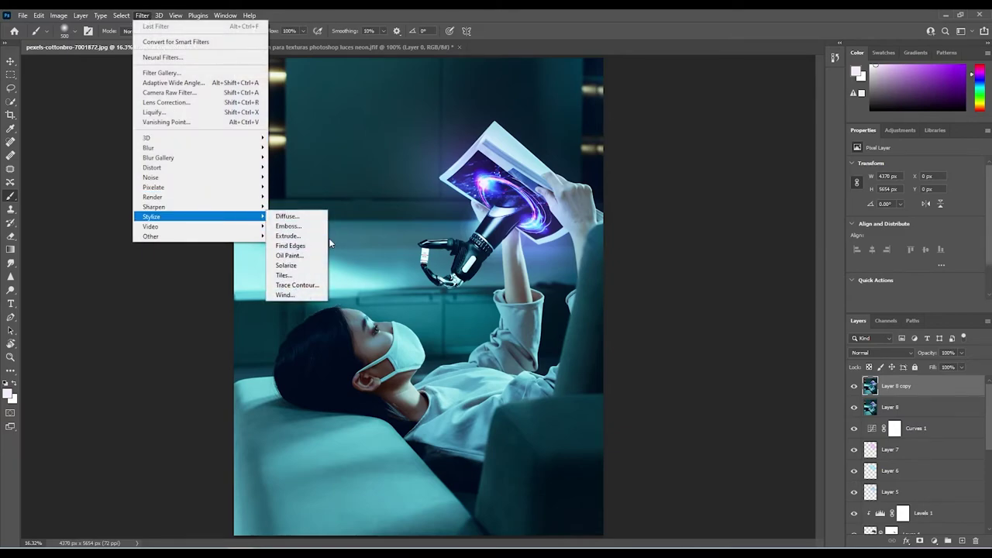
{"action": "left_click", "coordinate": [290, 256]}
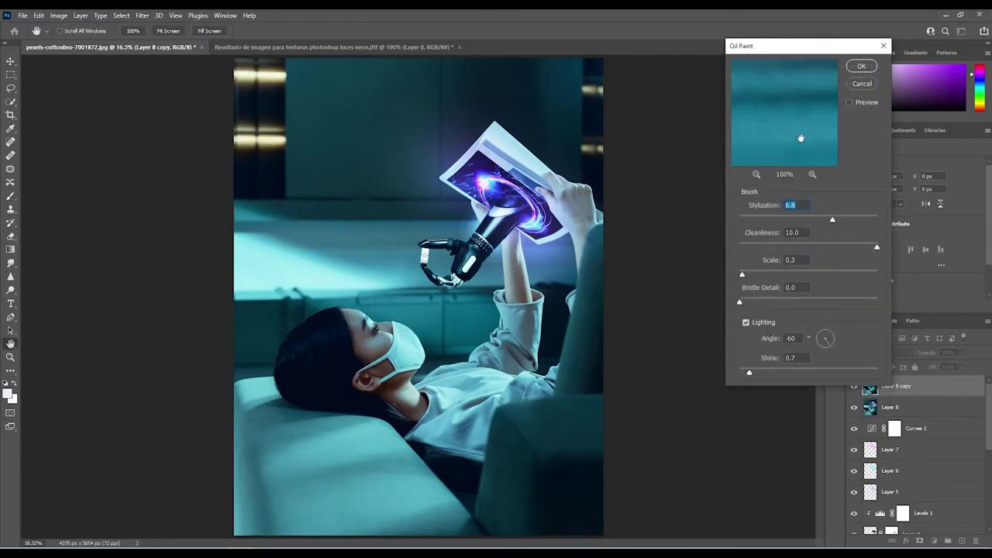
{"action": "left_click_drag", "start_coordinate": [750, 272], "coordinate": [868, 273]}
{"action": "left_click_drag", "start_coordinate": [771, 277], "coordinate": [877, 252]}
{"action": "mouse_move", "coordinate": [833, 224]}
{"action": "left_mouse_down"}
{"action": "mouse_move", "coordinate": [816, 224]}
{"action": "mouse_move", "coordinate": [849, 219]}
{"action": "left_mouse_up"}
{"action": "left_click", "coordinate": [862, 67]}
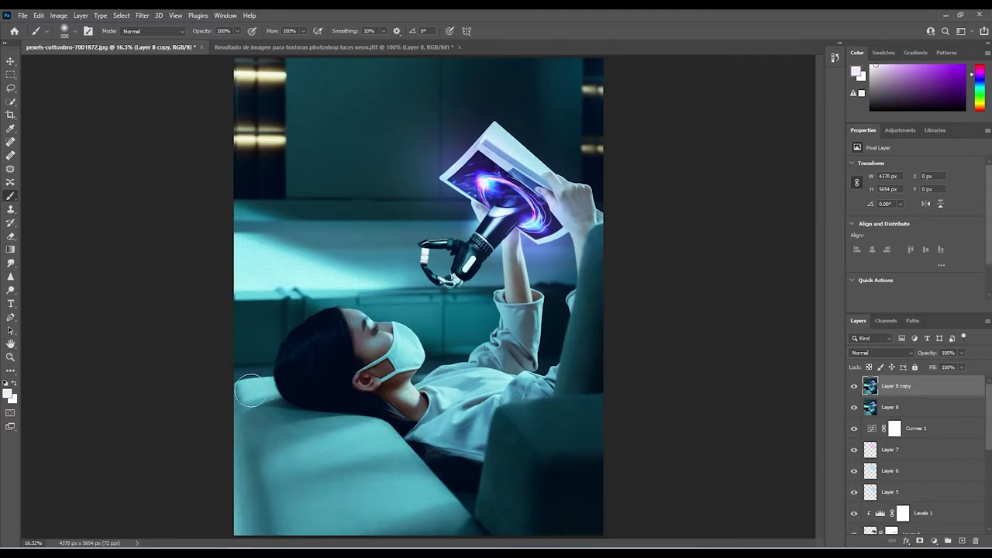
- Reduce the oil-painted layer's opacity to 49%
{"action": "left_click", "coordinate": [14, 359]}
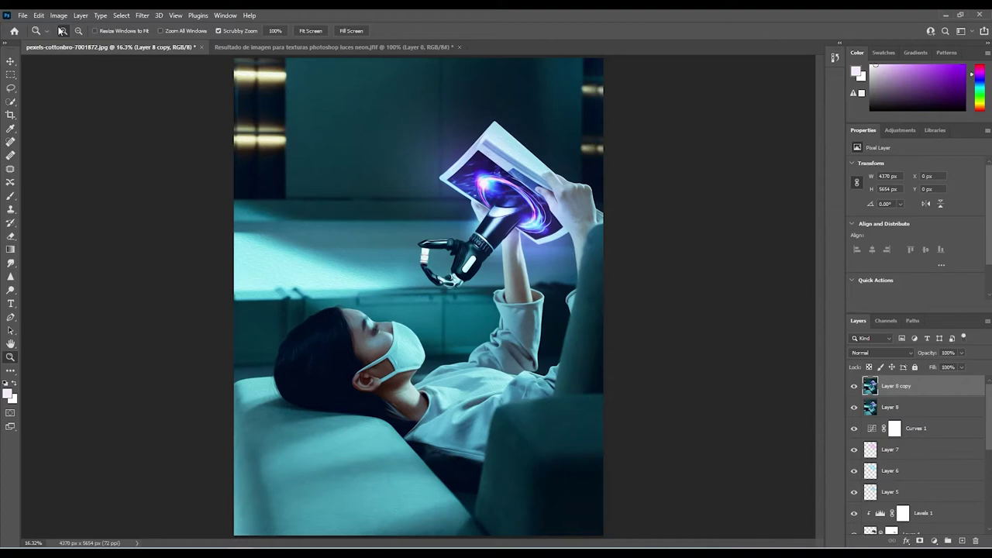
{"action": "left_click", "coordinate": [365, 343]}
{"action": "left_click", "coordinate": [364, 343]}
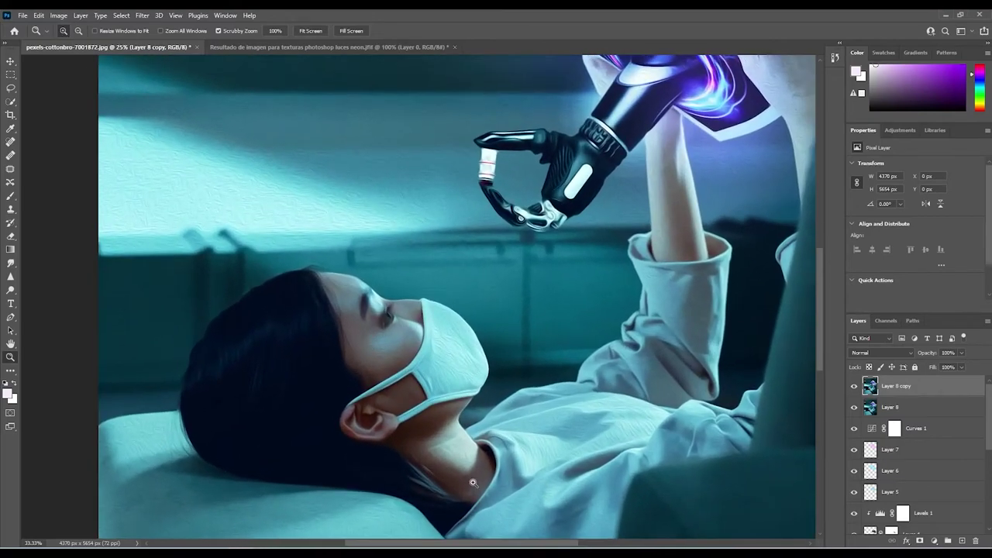
{"action": "left_click", "coordinate": [962, 356]}
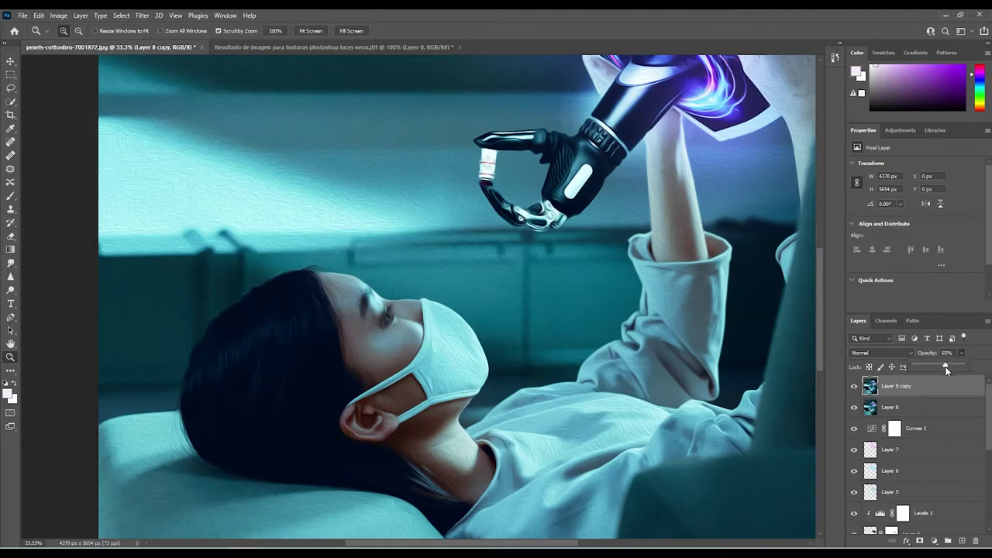
{"action": "left_click_drag", "start_coordinate": [944, 366], "coordinate": [939, 367]}
- Activate the Smudge tool for the oil-painted layer and set its strength to 15%
{"action": "left_click", "coordinate": [9, 264]}
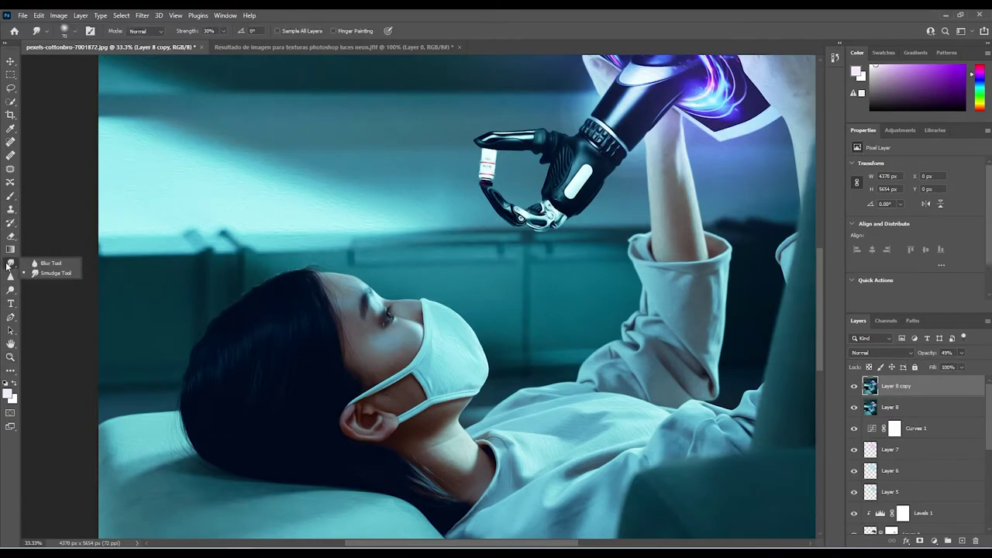
{"action": "left_click", "coordinate": [47, 271]}
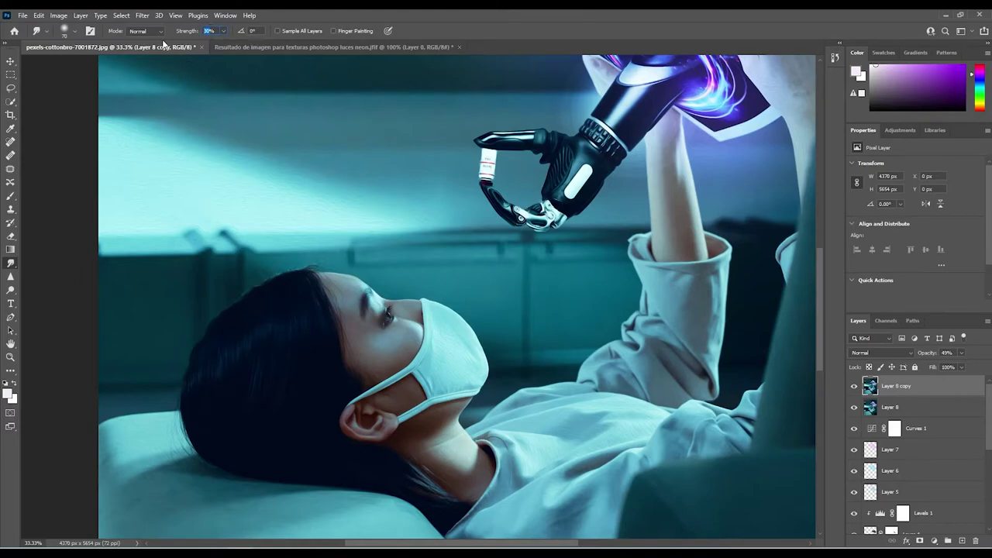
{"action": "key", "text": "z"}
{"action": "left_click", "coordinate": [285, 229]}
{"action": "left_click", "coordinate": [285, 229]}
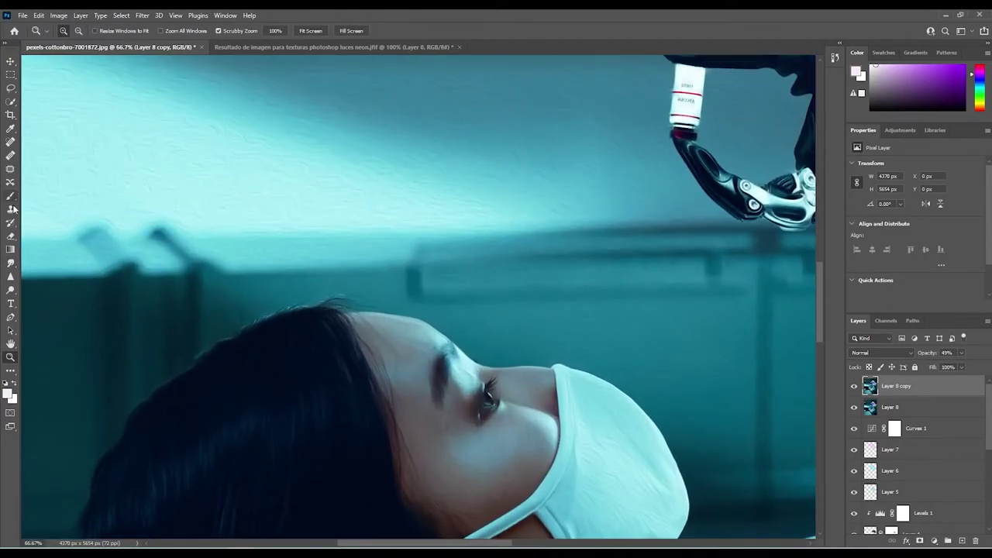
{"action": "left_click", "coordinate": [11, 264]}
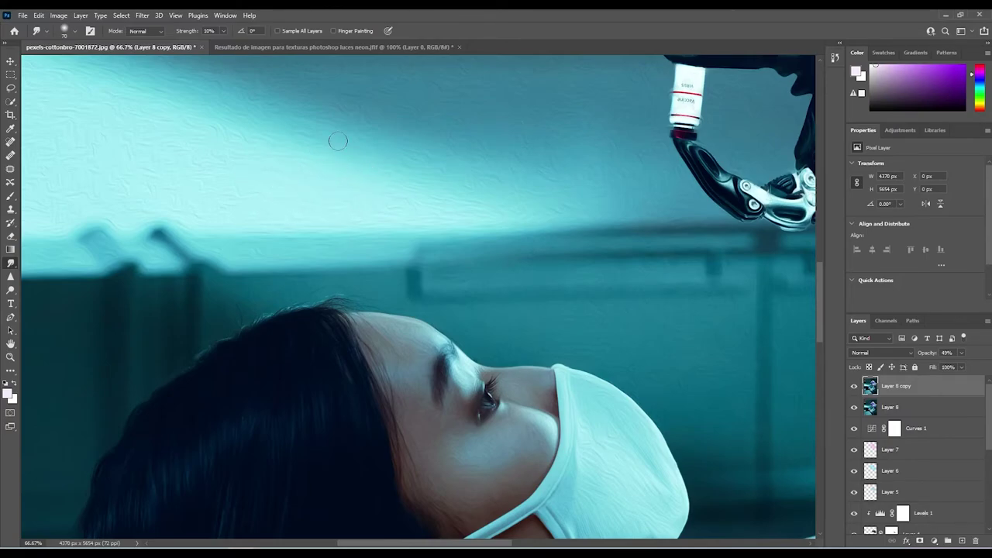
{"action": "key", "text": "1"}
{"action": "key", "text": "5"}
- Smudge away the oil-paint texture in the bright light patch on the wall behind the girl's head
{"action": "scroll", "coordinate": [197, 234], "scroll_direction": "left", "scroll_amount": 5}
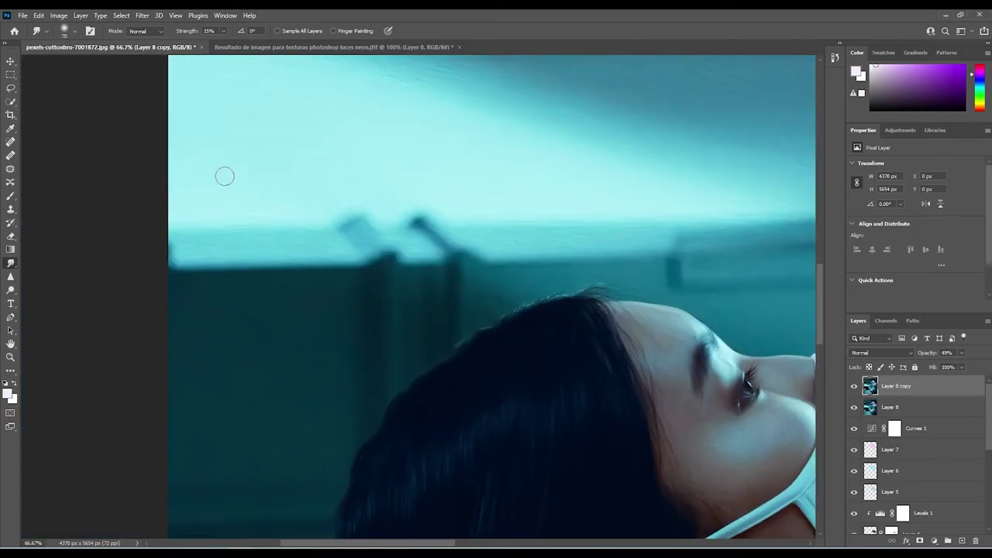
{"action": "scroll", "coordinate": [373, 161], "scroll_direction": "up", "scroll_amount": 2}
{"action": "scroll", "coordinate": [373, 161], "scroll_direction": "left", "scroll_amount": 3}
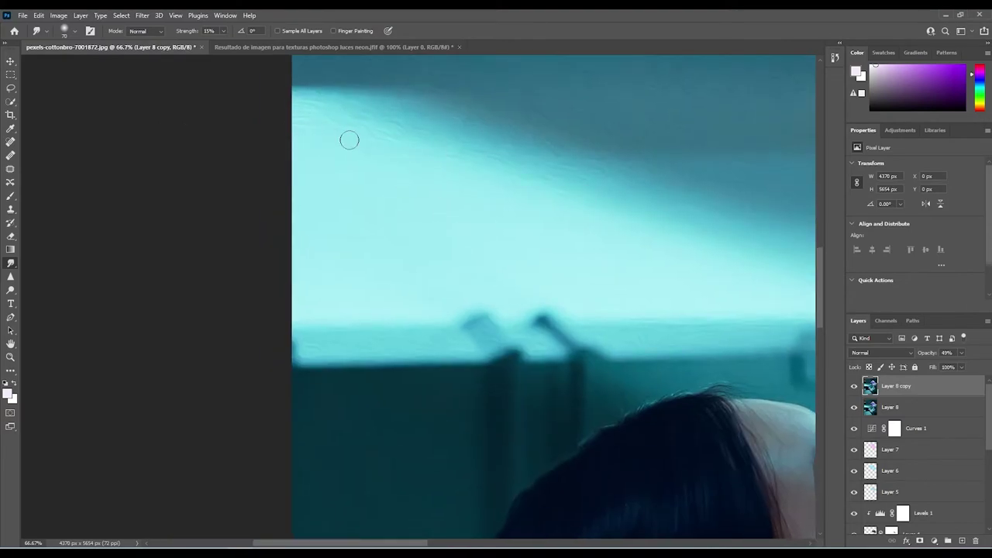
{"action": "scroll", "coordinate": [354, 149], "scroll_direction": "up", "scroll_amount": 1}
{"action": "scroll", "coordinate": [355, 149], "scroll_direction": "left", "scroll_amount": 1}
{"action": "scroll", "coordinate": [458, 178], "scroll_direction": "up", "scroll_amount": 2}
{"action": "scroll", "coordinate": [457, 179], "scroll_direction": "left", "scroll_amount": 2}
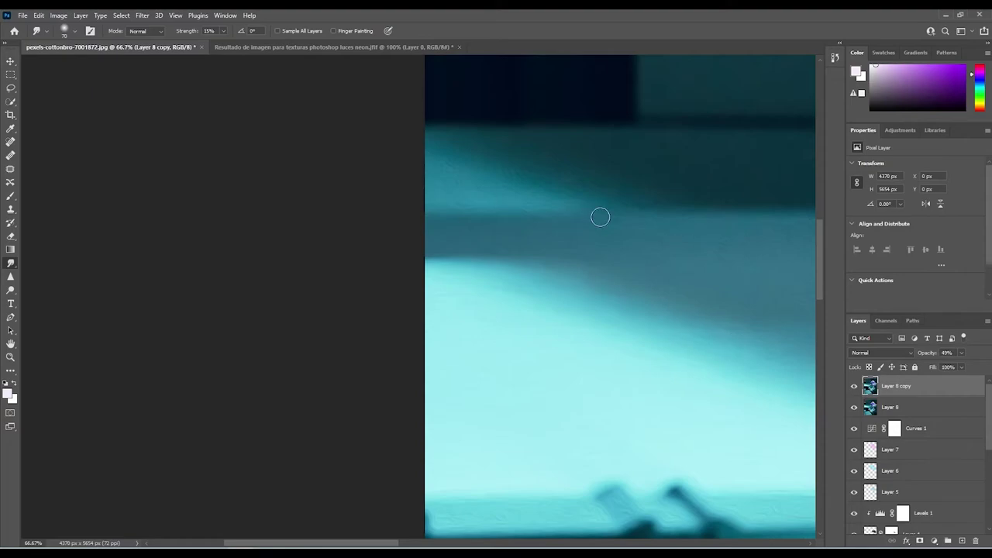
- Smooth the dark window with the yellow lights and the plain teal wall beside it using the Smudge tool
{"action": "scroll", "coordinate": [802, 147], "scroll_direction": "up", "scroll_amount": 5}
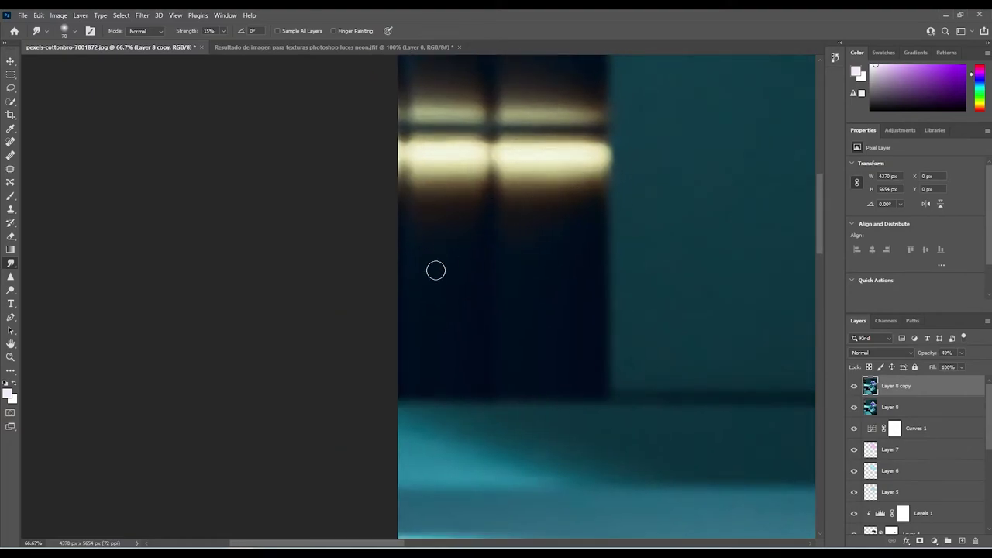
{"action": "scroll", "coordinate": [416, 255], "scroll_direction": "up", "scroll_amount": 5}
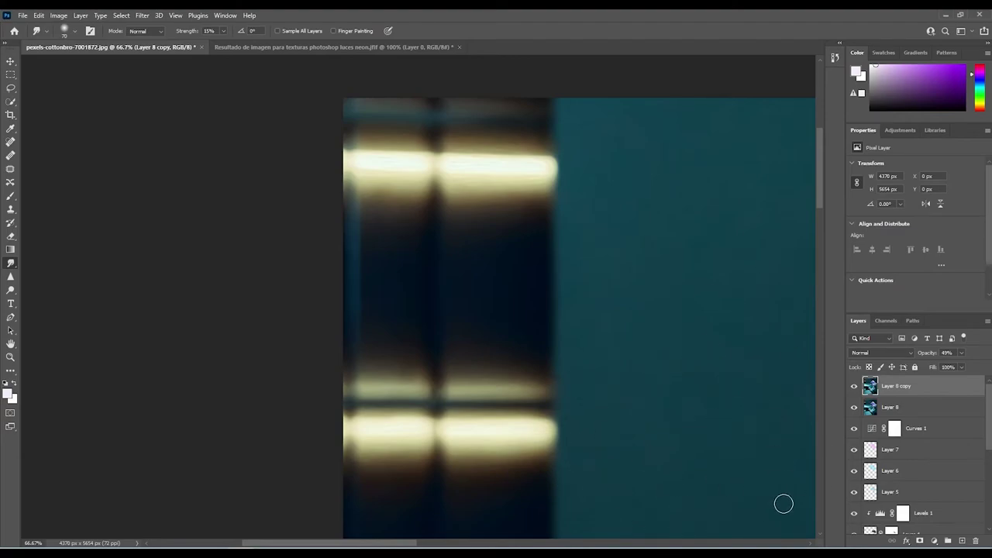
{"action": "scroll", "coordinate": [578, 314], "scroll_direction": "down", "scroll_amount": 5}
{"action": "scroll", "coordinate": [612, 317], "scroll_direction": "right", "scroll_amount": 3}
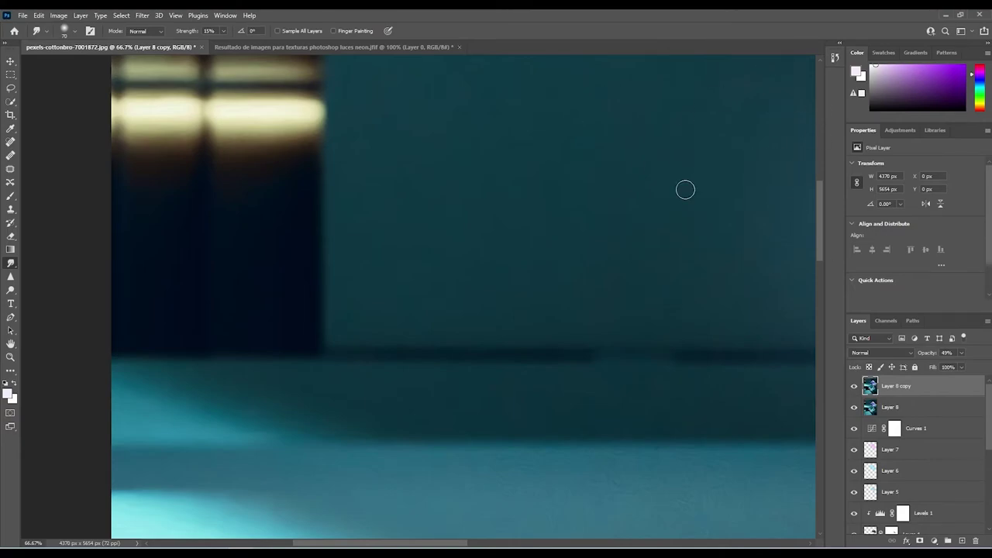
{"action": "scroll", "coordinate": [341, 257], "scroll_direction": "up", "scroll_amount": 2}
{"action": "scroll", "coordinate": [340, 258], "scroll_direction": "up", "scroll_amount": 3}
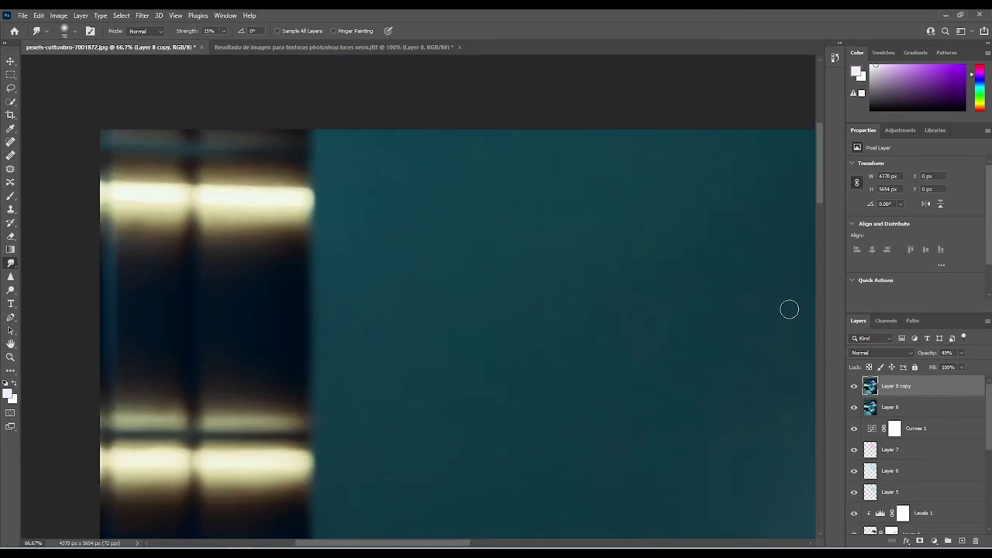
{"action": "scroll", "coordinate": [780, 160], "scroll_direction": "down", "scroll_amount": 5}
{"action": "scroll", "coordinate": [511, 303], "scroll_direction": "right", "scroll_amount": 1}
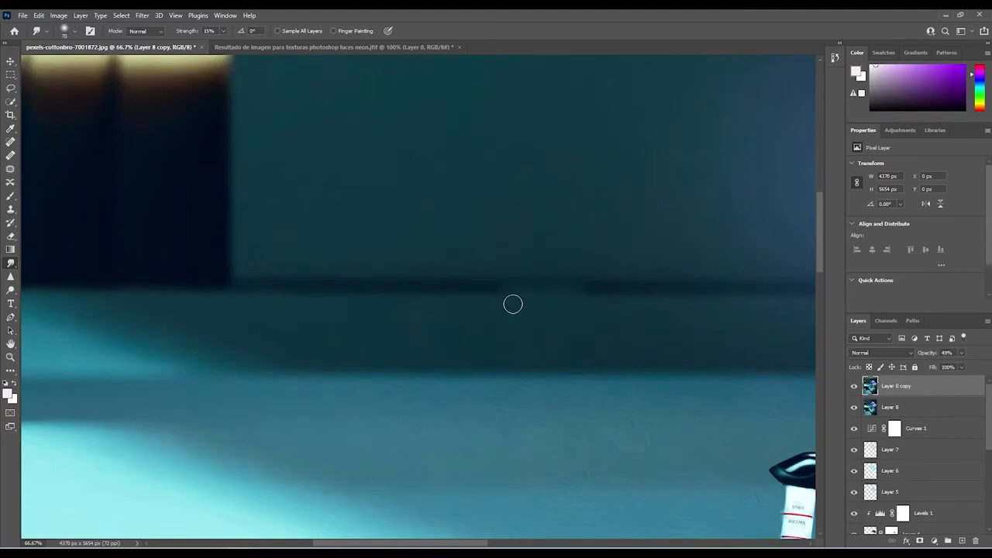
- Smudge the paint texture out of the dark teal wall around the magazine's upper corner
{"action": "scroll", "coordinate": [465, 242], "scroll_direction": "right", "scroll_amount": 4}
{"action": "scroll", "coordinate": [465, 242], "scroll_direction": "up", "scroll_amount": 2}
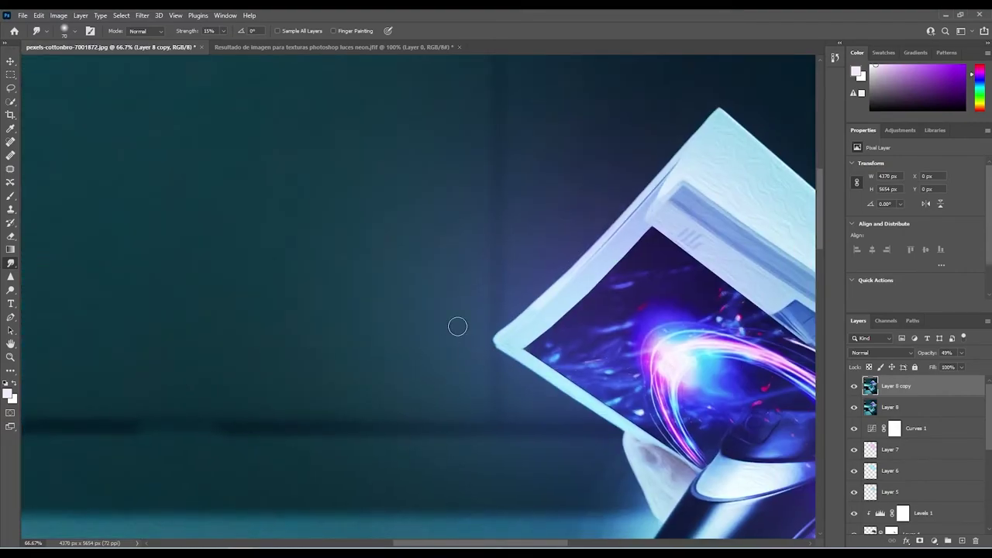
{"action": "scroll", "coordinate": [479, 206], "scroll_direction": "up", "scroll_amount": 2}
{"action": "scroll", "coordinate": [479, 207], "scroll_direction": "right", "scroll_amount": 1}
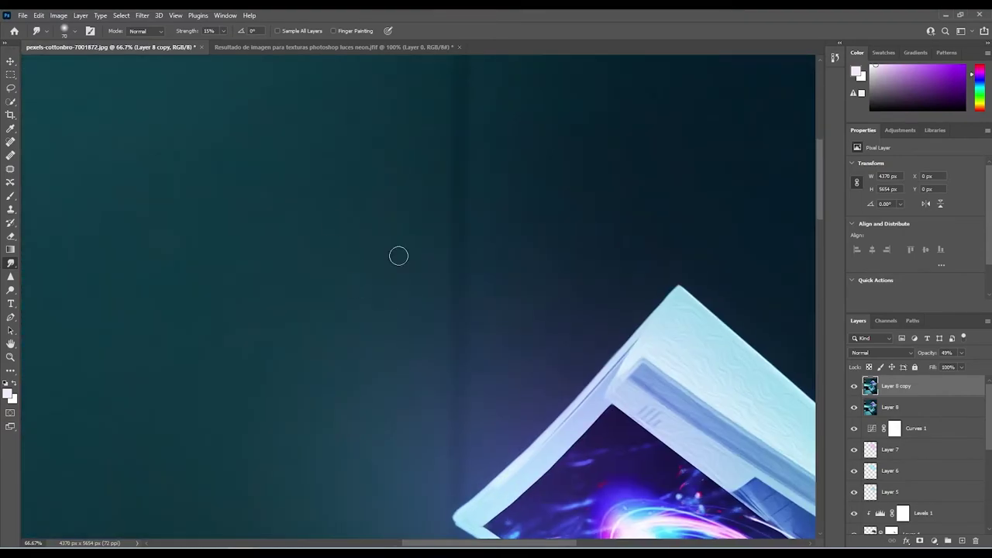
{"action": "scroll", "coordinate": [329, 141], "scroll_direction": "up", "scroll_amount": 2}
{"action": "scroll", "coordinate": [328, 141], "scroll_direction": "right", "scroll_amount": 1}
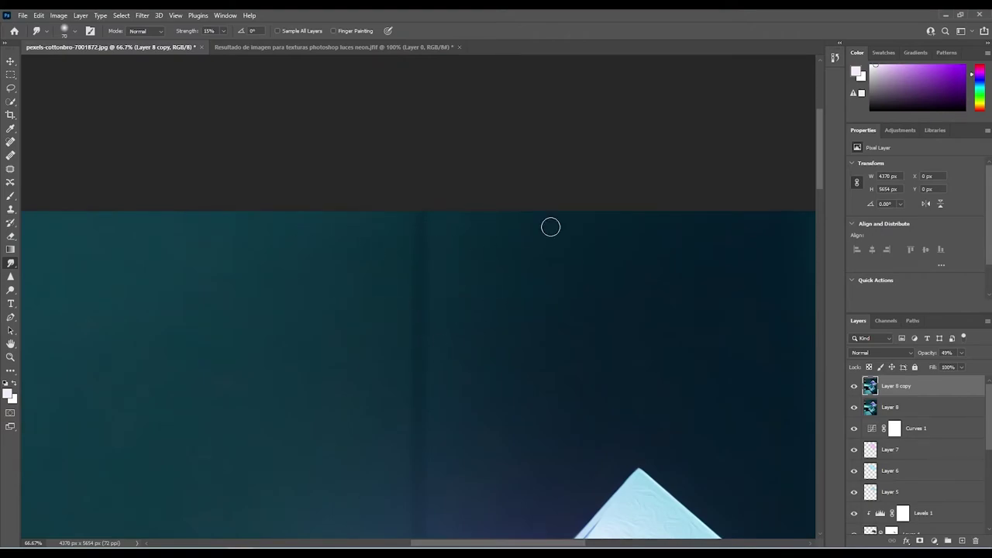
{"action": "scroll", "coordinate": [503, 365], "scroll_direction": "down", "scroll_amount": 3}
{"action": "scroll", "coordinate": [503, 365], "scroll_direction": "left", "scroll_amount": 1}
{"action": "scroll", "coordinate": [596, 308], "scroll_direction": "down", "scroll_amount": 1}
{"action": "scroll", "coordinate": [597, 308], "scroll_direction": "right", "scroll_amount": 2}
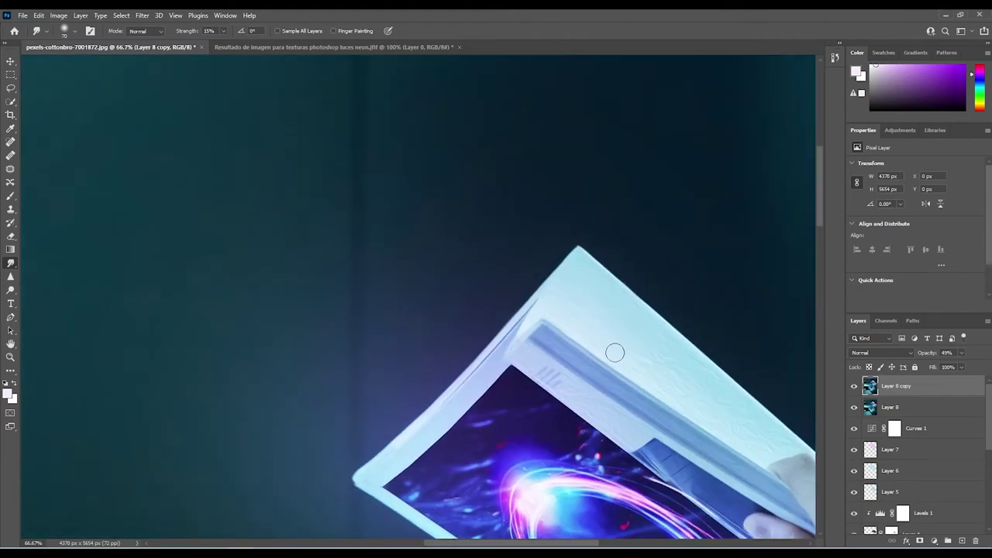
- Smooth the dark wall and blurred yellow lights beyond the magazine and the hand holding it
{"action": "scroll", "coordinate": [529, 433], "scroll_direction": "down", "scroll_amount": 3}
{"action": "scroll", "coordinate": [529, 433], "scroll_direction": "right", "scroll_amount": 2}
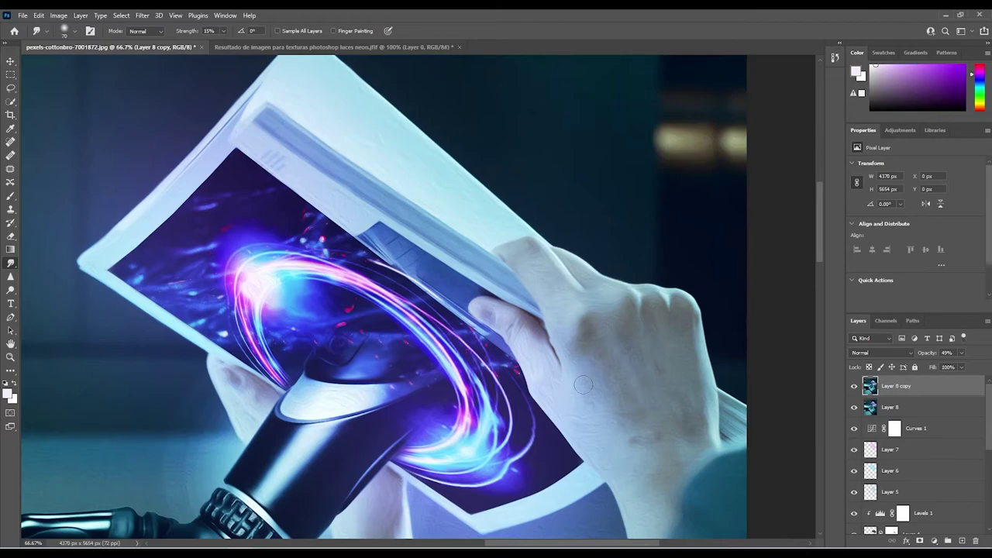
{"action": "scroll", "coordinate": [513, 495], "scroll_direction": "right", "scroll_amount": 1}
{"action": "scroll", "coordinate": [346, 168], "scroll_direction": "up", "scroll_amount": 3}
{"action": "scroll", "coordinate": [345, 169], "scroll_direction": "left", "scroll_amount": 2}
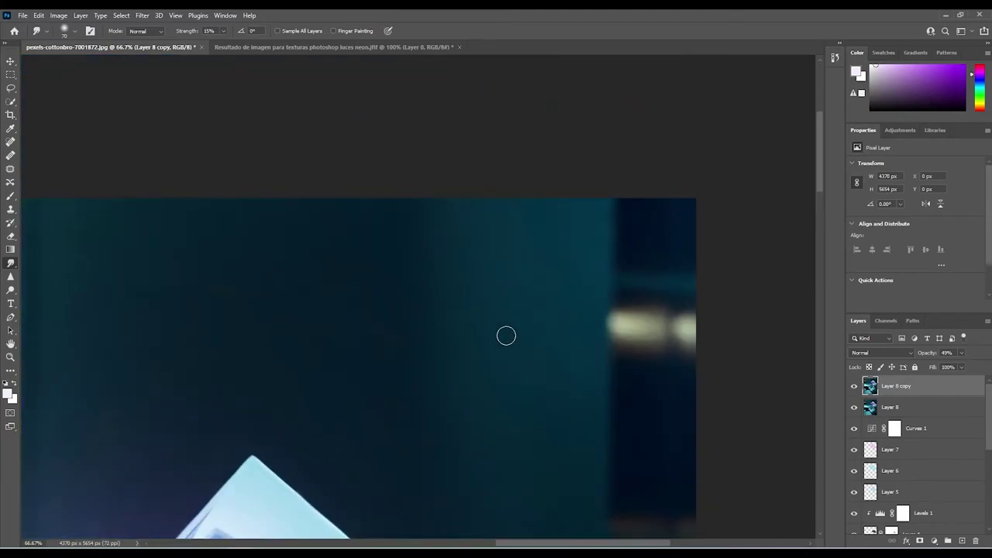
{"action": "scroll", "coordinate": [605, 432], "scroll_direction": "down", "scroll_amount": 5}
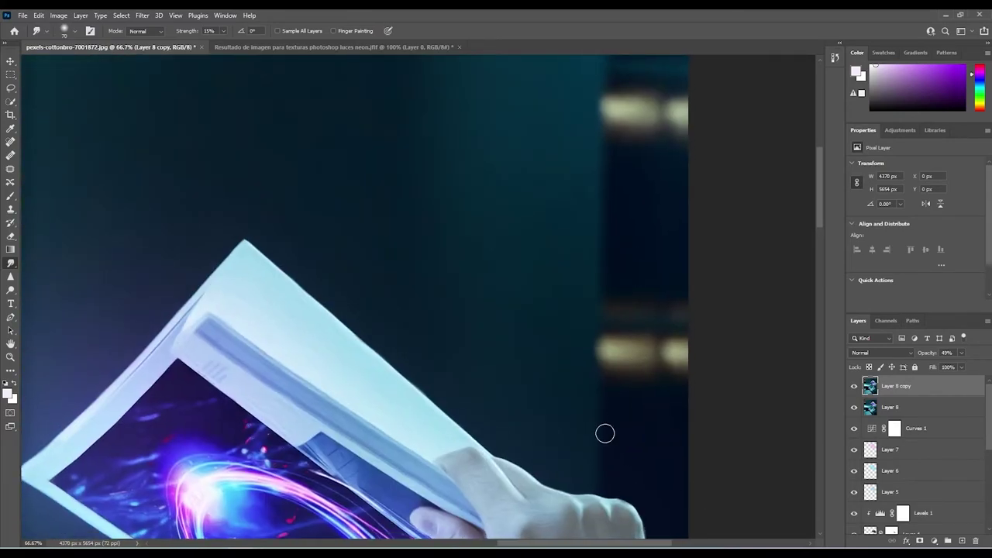
{"action": "scroll", "coordinate": [507, 297], "scroll_direction": "right", "scroll_amount": 1}
- Smudge the blue-grey wall band between the magazine corner, the light patch and the vaccine vial
{"action": "scroll", "coordinate": [507, 297], "scroll_direction": "down", "scroll_amount": 5}
{"action": "scroll", "coordinate": [484, 361], "scroll_direction": "left", "scroll_amount": 5}
{"action": "scroll", "coordinate": [483, 361], "scroll_direction": "up", "scroll_amount": 2}
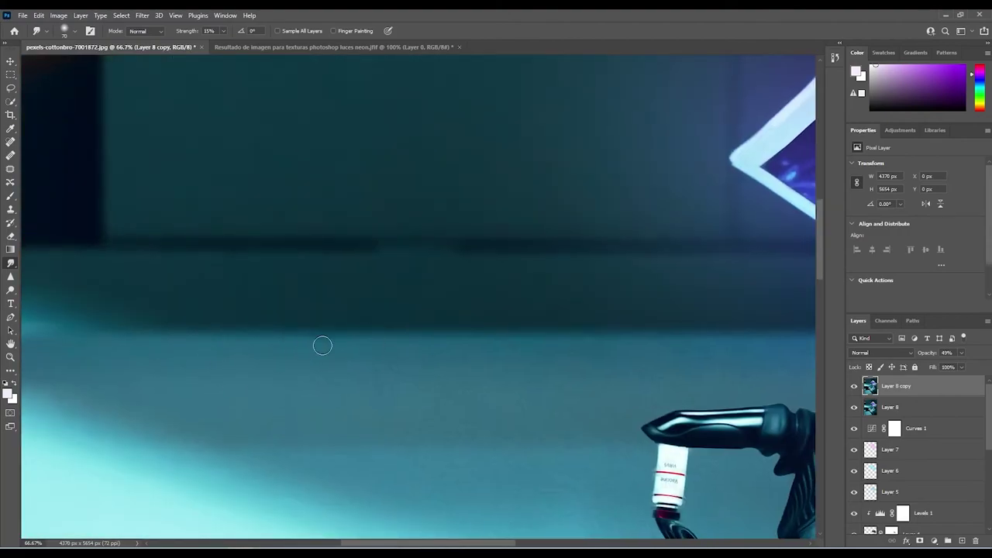
{"action": "left_click_drag", "start_coordinate": [693, 306], "coordinate": [463, 319]}
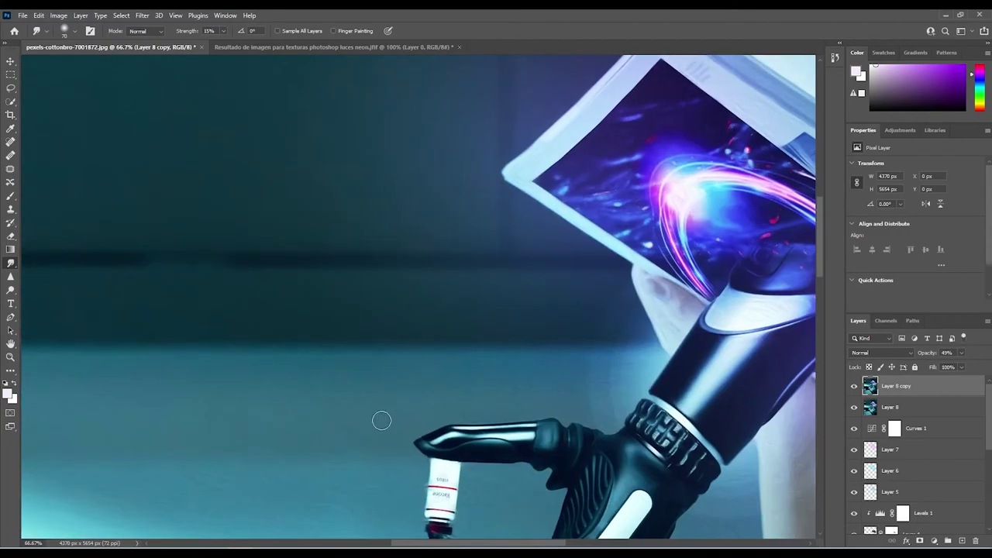
{"action": "left_click_drag", "start_coordinate": [476, 404], "coordinate": [538, 304]}
{"action": "scroll", "coordinate": [538, 303], "scroll_direction": "left", "scroll_amount": 5}
{"action": "scroll", "coordinate": [538, 303], "scroll_direction": "down", "scroll_amount": 1}
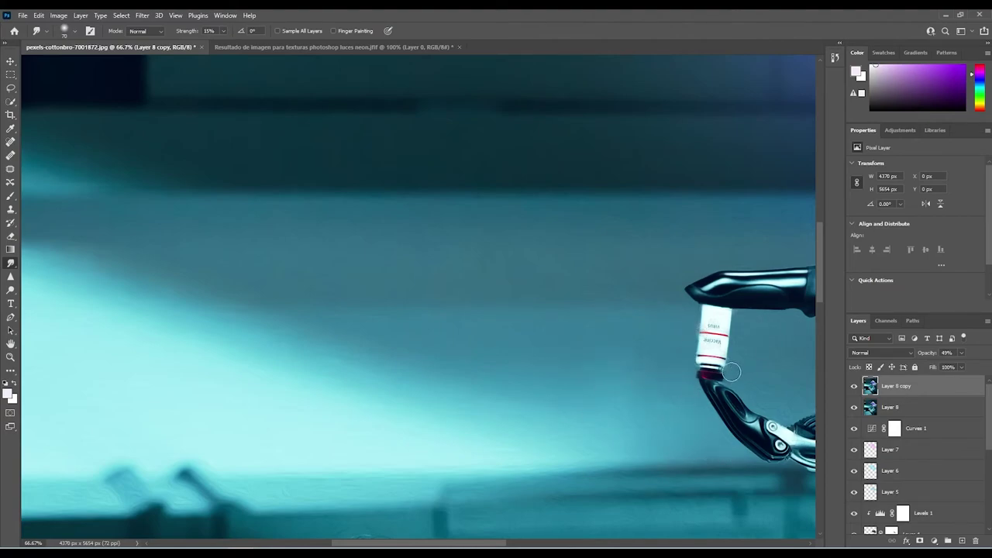
- Smooth the blue background below the magazine, between the forearms and around the robotic hand
{"action": "scroll", "coordinate": [779, 415], "scroll_direction": "right", "scroll_amount": 5}
{"action": "scroll", "coordinate": [689, 351], "scroll_direction": "right", "scroll_amount": 6}
{"action": "scroll", "coordinate": [689, 351], "scroll_direction": "up", "scroll_amount": 2}
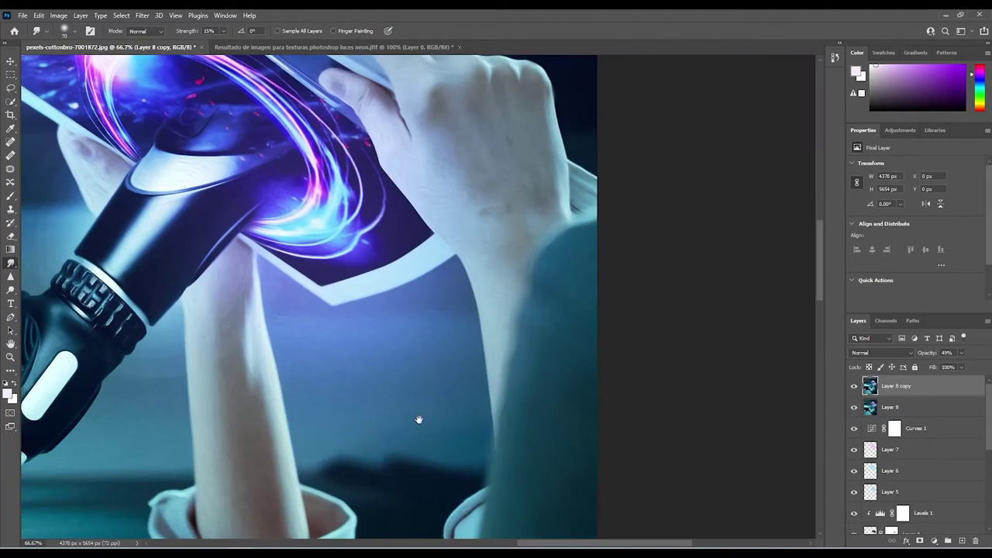
{"action": "scroll", "coordinate": [421, 431], "scroll_direction": "left", "scroll_amount": 20}
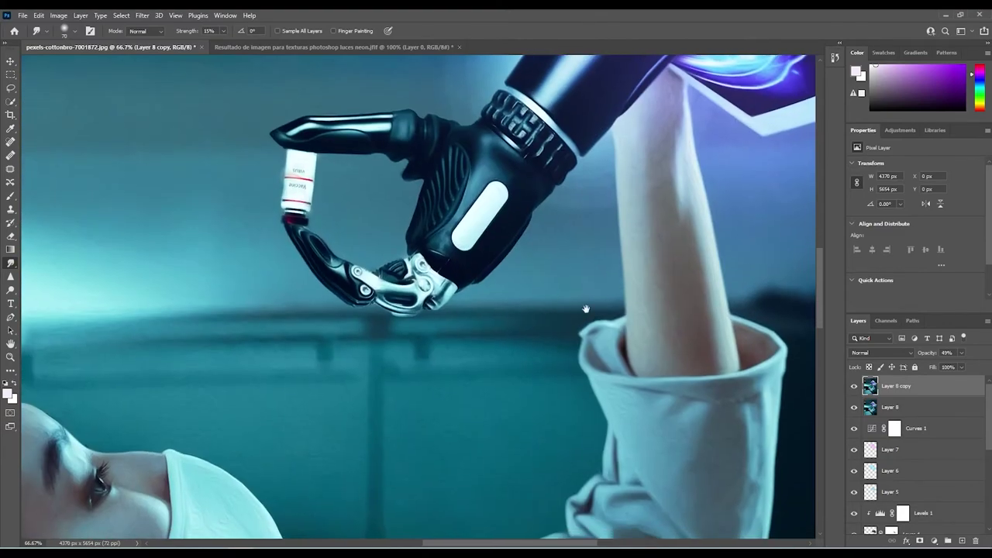
- Smudge the cyan wall ledge and railing behind the girl's head to remove their brush texture
{"action": "scroll", "coordinate": [579, 275], "scroll_direction": "right", "scroll_amount": 5}
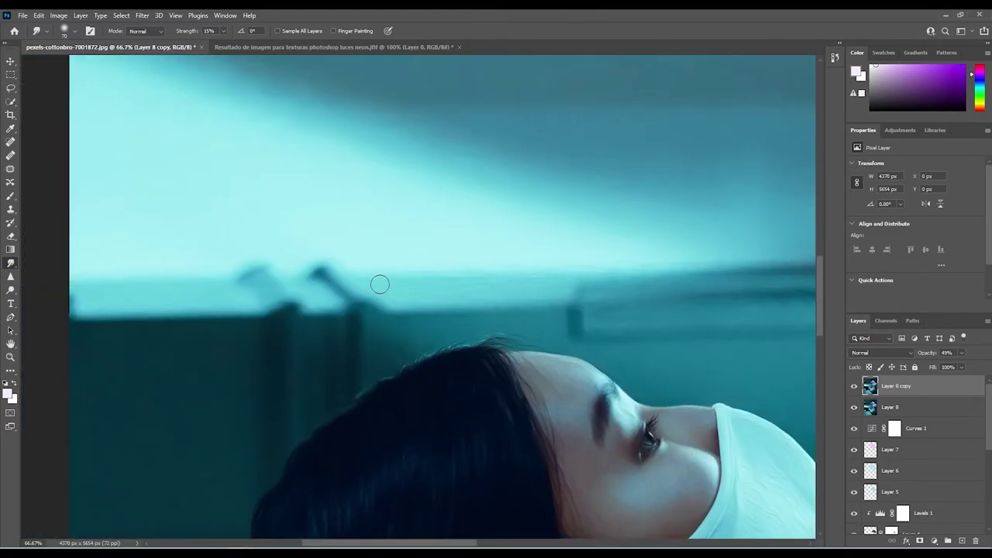
{"action": "scroll", "coordinate": [379, 284], "scroll_direction": "right", "scroll_amount": 4}
{"action": "scroll", "coordinate": [379, 284], "scroll_direction": "up", "scroll_amount": 2}
{"action": "scroll", "coordinate": [428, 328], "scroll_direction": "right", "scroll_amount": 3}
{"action": "scroll", "coordinate": [264, 326], "scroll_direction": "left", "scroll_amount": 4}
{"action": "scroll", "coordinate": [263, 326], "scroll_direction": "down", "scroll_amount": 1}
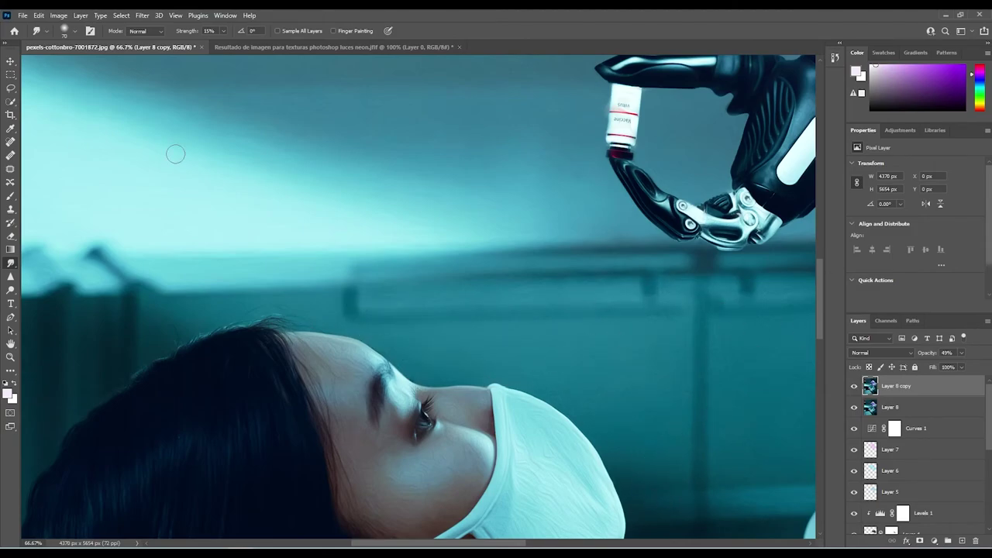
- Smooth the teal background around the girl's face and mask, and touch up the area around her ear
{"action": "scroll", "coordinate": [173, 152], "scroll_direction": "right", "scroll_amount": 2}
{"action": "scroll", "coordinate": [173, 153], "scroll_direction": "down", "scroll_amount": 2}
{"action": "left_click_drag", "start_coordinate": [434, 321], "coordinate": [465, 231]}
{"action": "left_click_drag", "start_coordinate": [532, 277], "coordinate": [548, 401]}
{"action": "scroll", "coordinate": [548, 401], "scroll_direction": "left", "scroll_amount": 1}
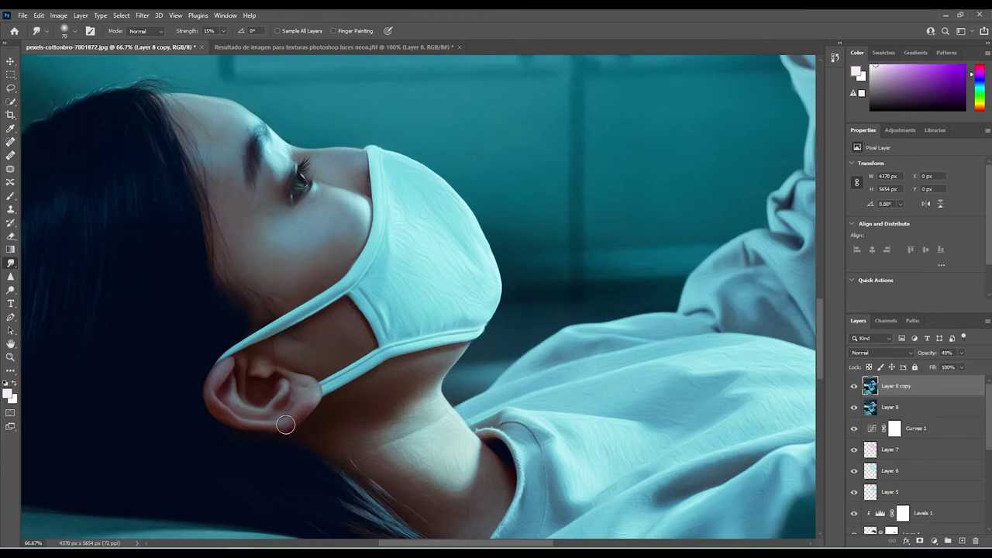
{"action": "scroll", "coordinate": [264, 377], "scroll_direction": "down", "scroll_amount": 1}
{"action": "scroll", "coordinate": [264, 377], "scroll_direction": "right", "scroll_amount": 1}
{"action": "scroll", "coordinate": [406, 440], "scroll_direction": "up", "scroll_amount": 3}
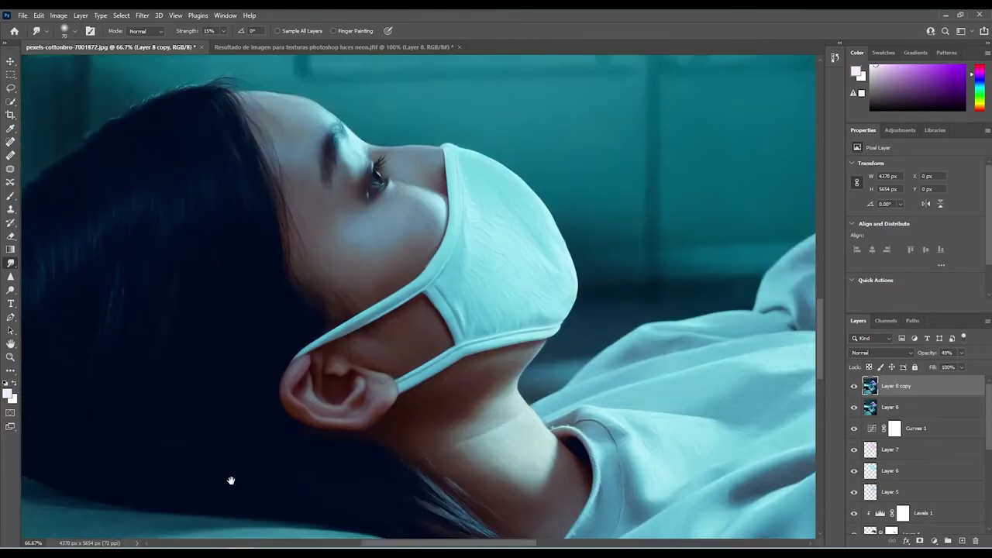
- Smudge the skin texture on the raised forearm and the hand holding the magazine, and soften the rolled sleeve
{"action": "scroll", "coordinate": [233, 476], "scroll_direction": "left", "scroll_amount": 1}
{"action": "scroll", "coordinate": [482, 264], "scroll_direction": "up", "scroll_amount": 3}
{"action": "scroll", "coordinate": [483, 264], "scroll_direction": "right", "scroll_amount": 6}
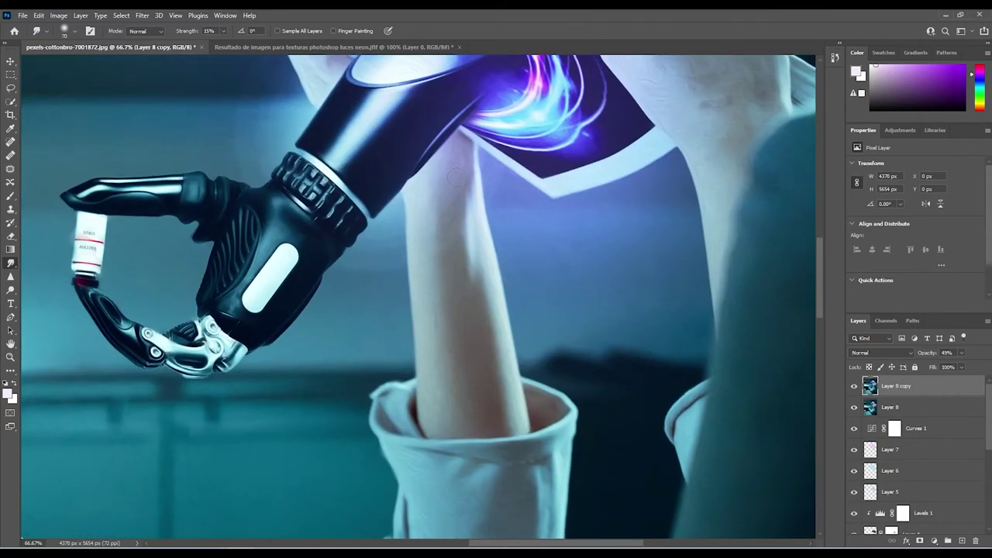
{"action": "left_click_drag", "start_coordinate": [321, 66], "coordinate": [410, 287]}
{"action": "left_click_drag", "start_coordinate": [657, 198], "coordinate": [403, 174]}
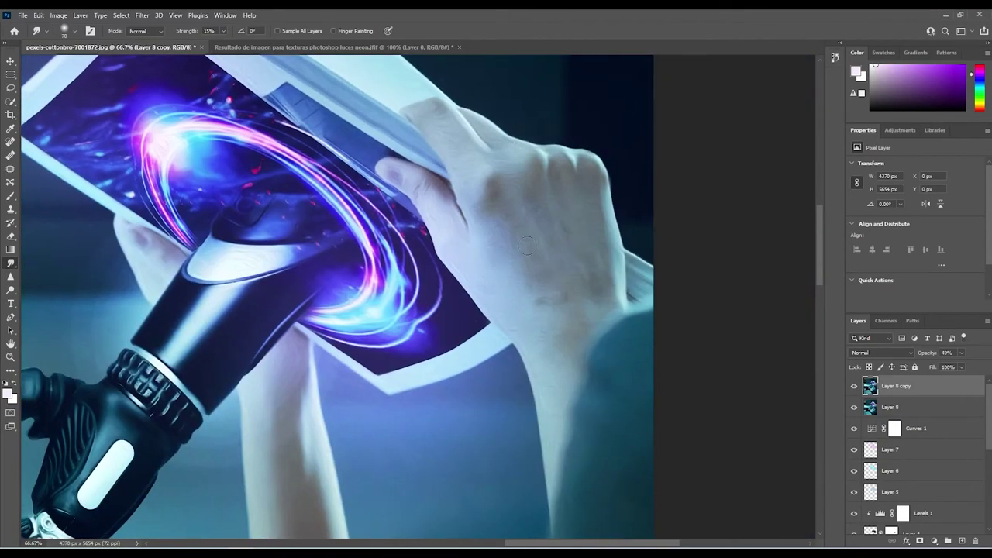
{"action": "left_click_drag", "start_coordinate": [565, 435], "coordinate": [532, 255]}
{"action": "left_click_drag", "start_coordinate": [326, 465], "coordinate": [437, 210]}
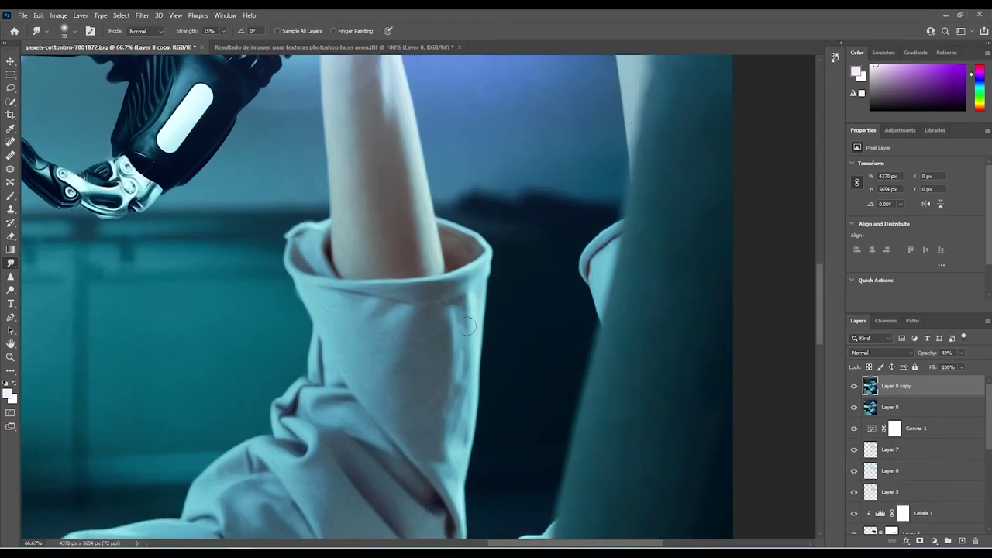
- Enlarge the Smudge brush to 125 px and smooth the texture on the upper part of the pillow
{"action": "left_click_drag", "start_coordinate": [170, 481], "coordinate": [414, 248]}
{"action": "left_click_drag", "start_coordinate": [147, 396], "coordinate": [736, 214]}
{"action": "key", "text": "bracketright"}
{"action": "key", "text": "bracketright"}
{"action": "key", "text": "bracketright"}
{"action": "key", "text": "bracketright"}
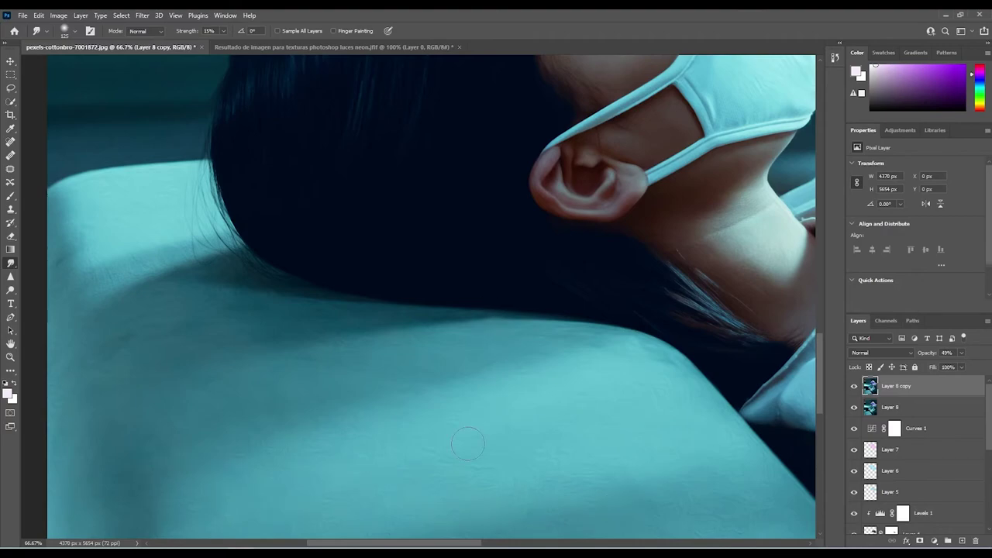
{"action": "left_click_drag", "start_coordinate": [471, 454], "coordinate": [518, 259]}
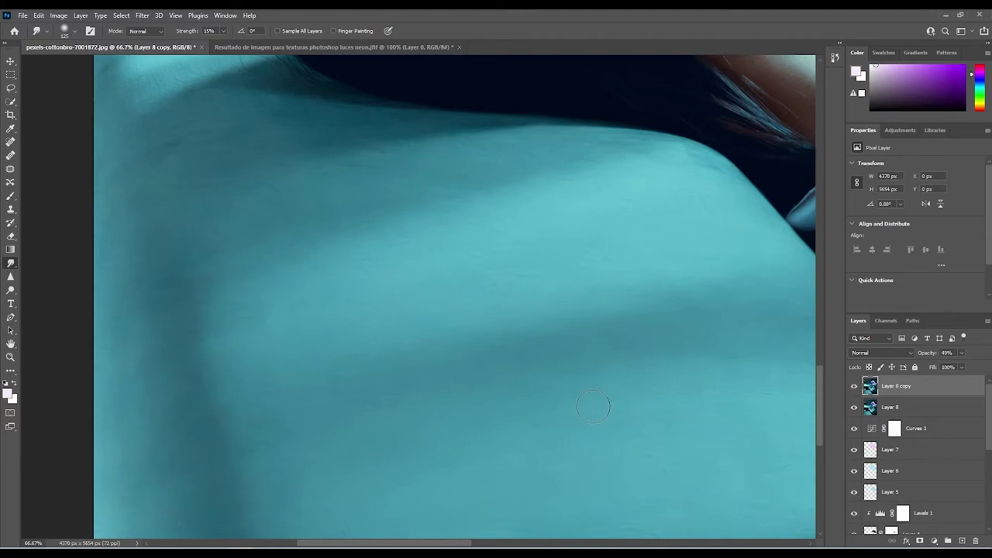
- Smudge the remaining texture on the lower part of the pillow along the image's bottom edge
{"action": "scroll", "coordinate": [516, 323], "scroll_direction": "down", "scroll_amount": 5}
{"action": "scroll", "coordinate": [620, 114], "scroll_direction": "right", "scroll_amount": 2}
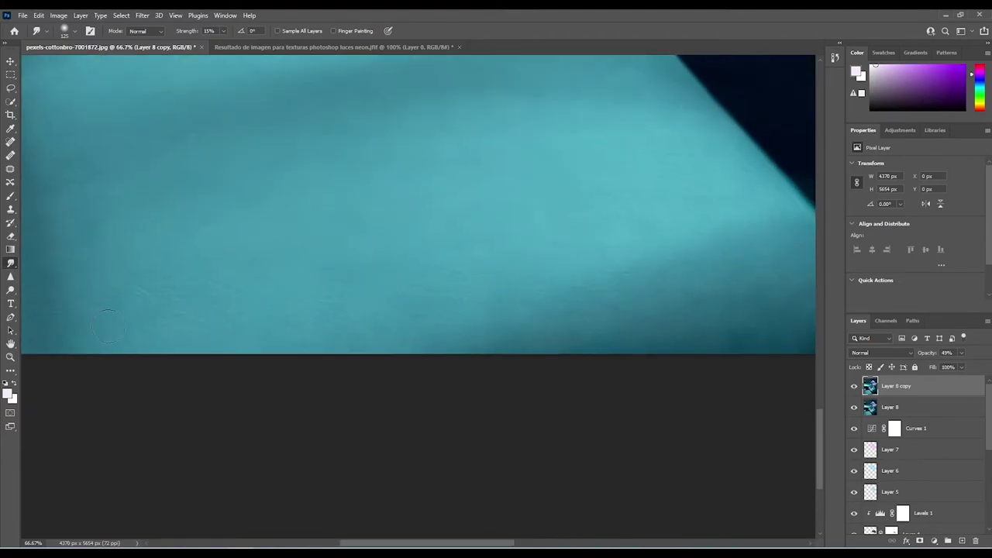
{"action": "left_click_drag", "start_coordinate": [187, 304], "coordinate": [452, 339]}
{"action": "left_click_drag", "start_coordinate": [759, 314], "coordinate": [598, 301]}
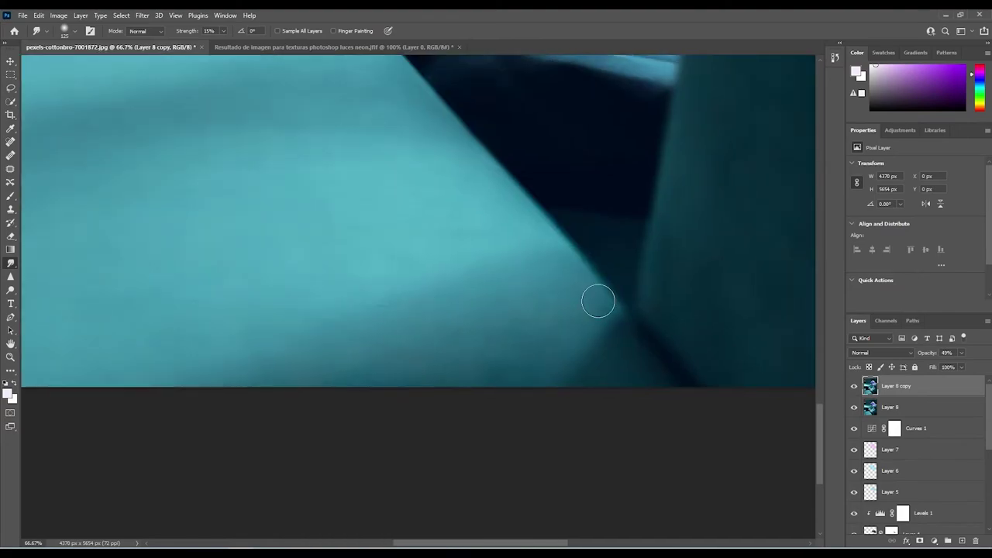
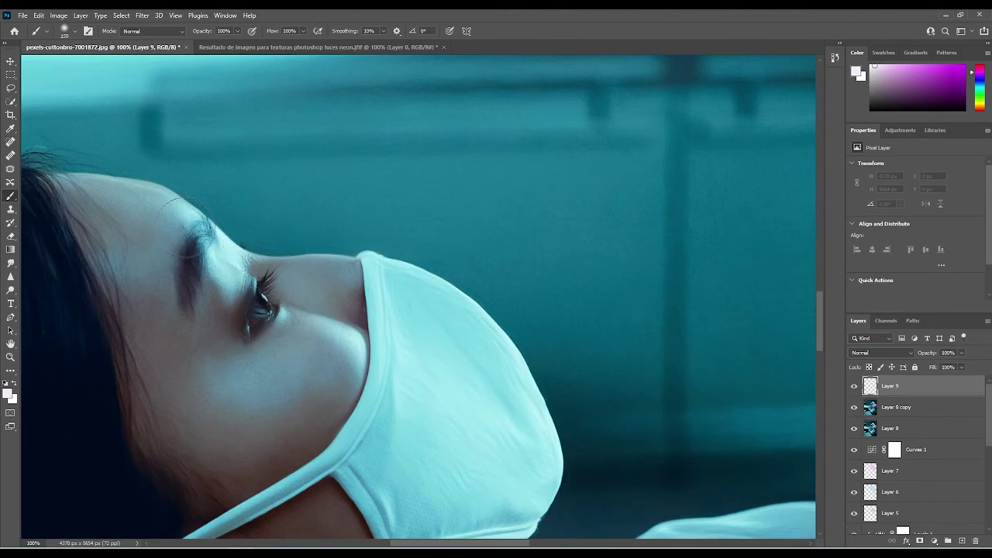
- Paint soft pale highlights on the girl's eyelid and cheek on Layer 9, and blend the layer in Overlay mode
{"action": "left_click_drag", "start_coordinate": [208, 223], "coordinate": [232, 281]}
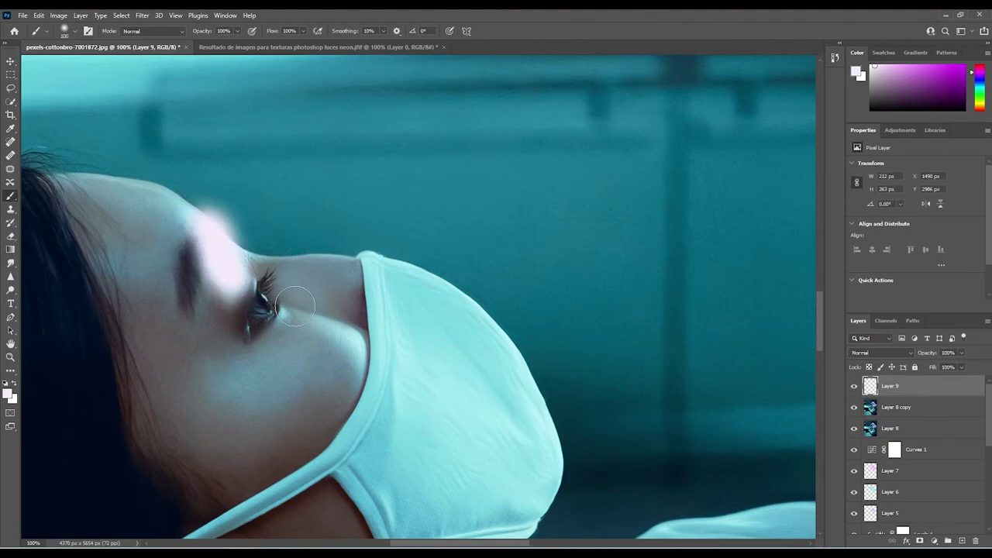
{"action": "mouse_move", "coordinate": [279, 304]}
{"action": "left_mouse_down"}
{"action": "mouse_move", "coordinate": [322, 321]}
{"action": "mouse_move", "coordinate": [339, 344]}
{"action": "left_mouse_up"}
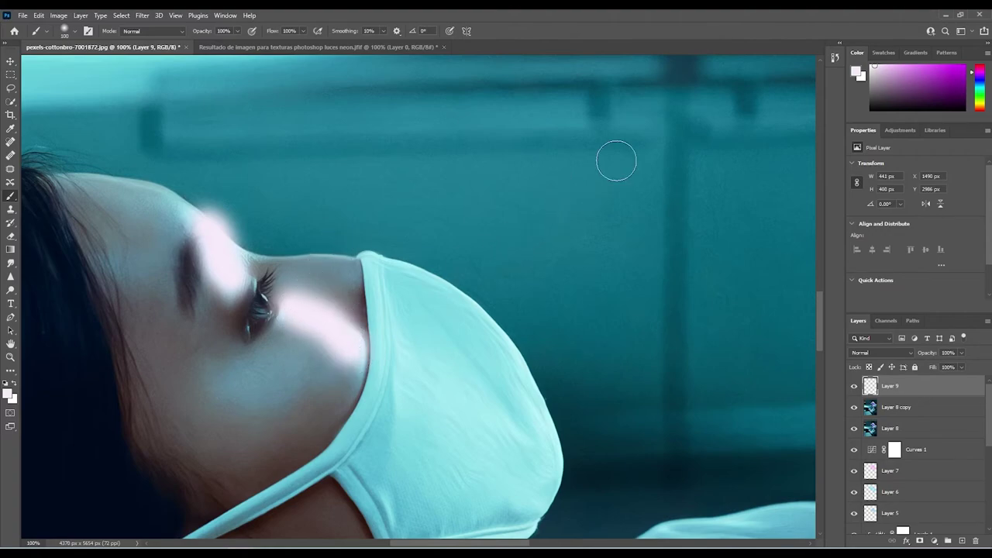
{"action": "left_click", "coordinate": [894, 356]}
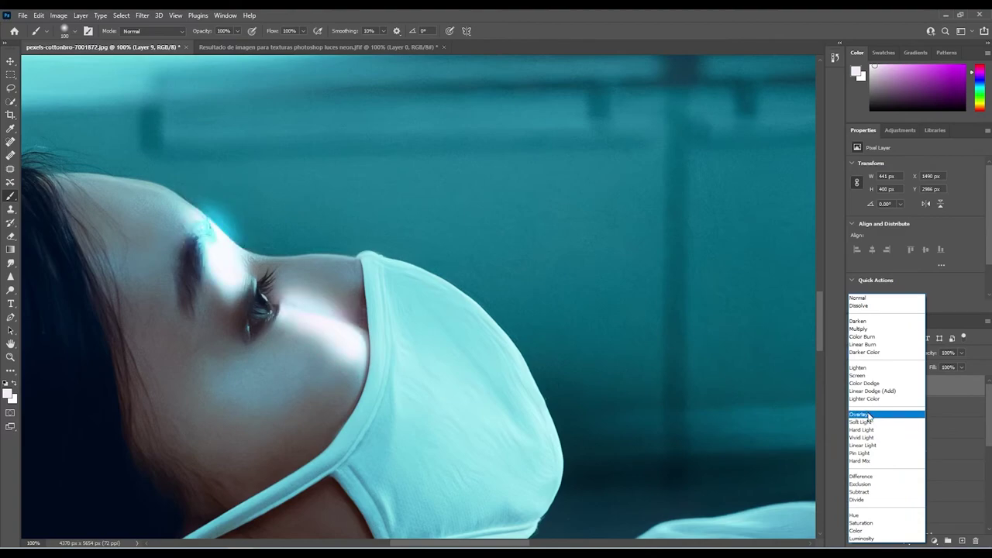
{"action": "left_click", "coordinate": [860, 415]}
- Add a layer mask to Layer 9 and mask out the glow spilling past the brow into the background
{"action": "left_click", "coordinate": [896, 407]}
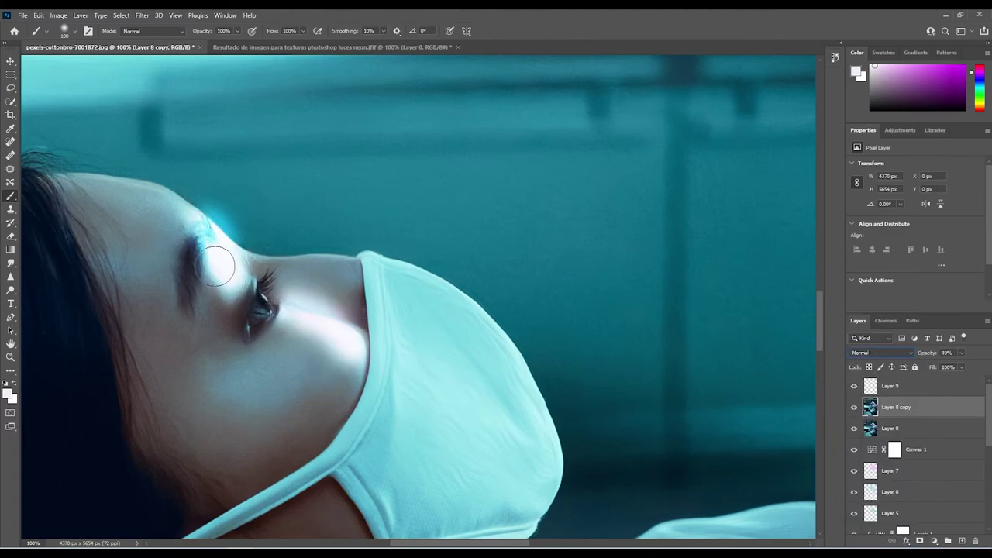
{"action": "left_click", "coordinate": [904, 389]}
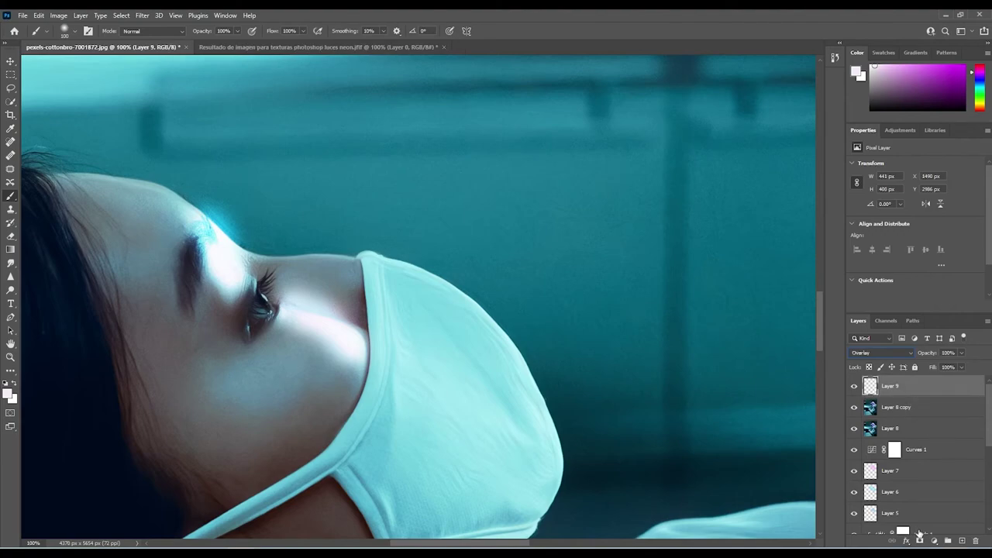
{"action": "left_click", "coordinate": [920, 541]}
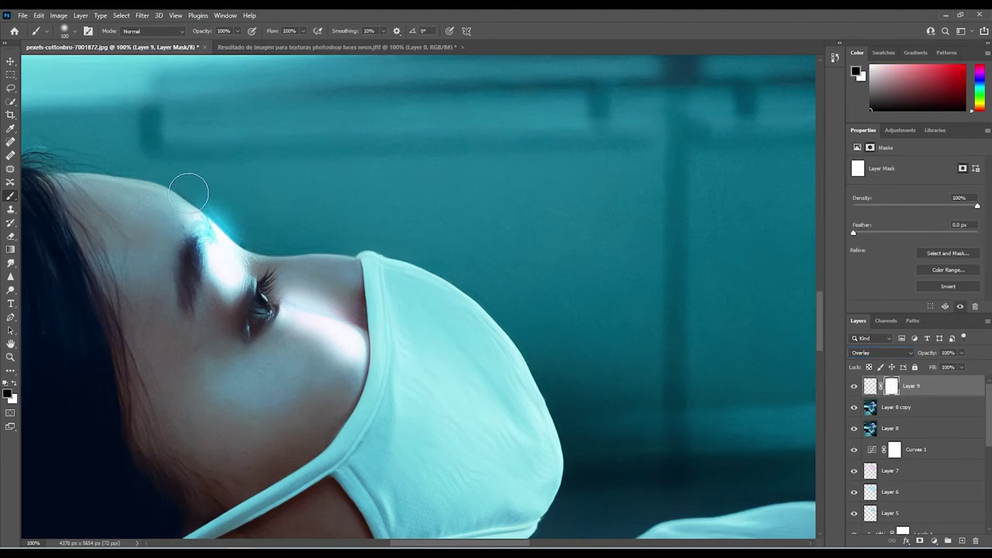
{"action": "left_click_drag", "start_coordinate": [225, 201], "coordinate": [252, 228]}
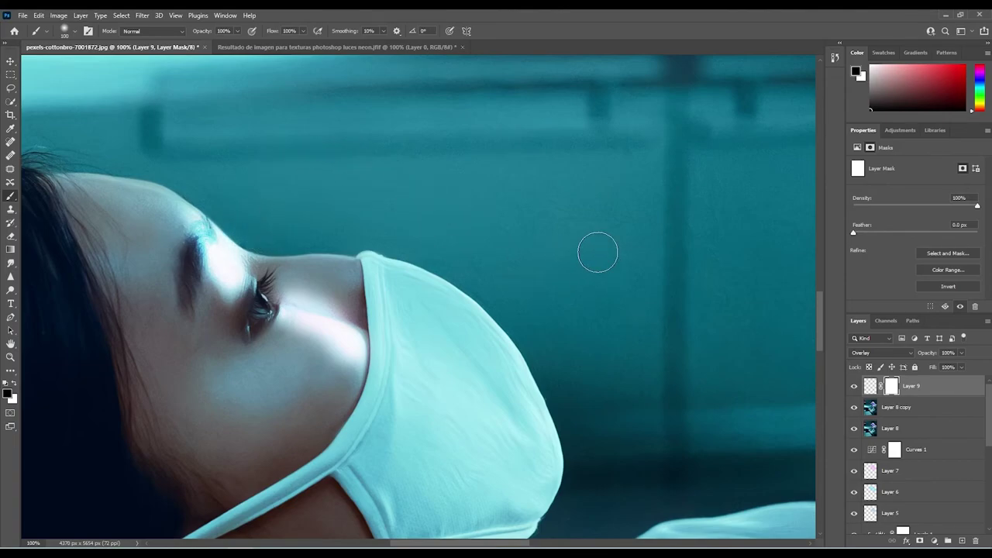
- Soften the painted face highlights on Layer 9 with a Gaussian Blur
{"action": "key", "text": "ctrl+0"}
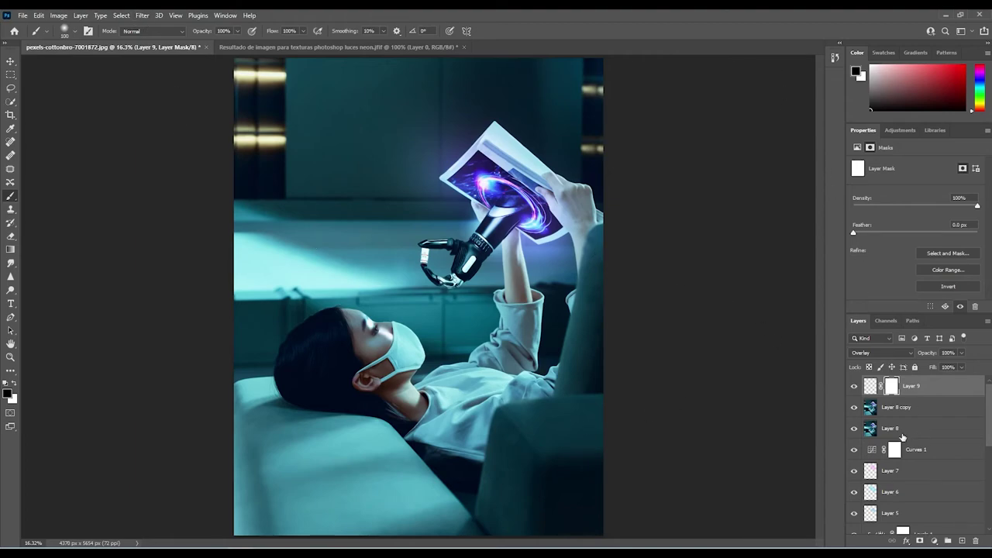
{"action": "left_click", "coordinate": [870, 386]}
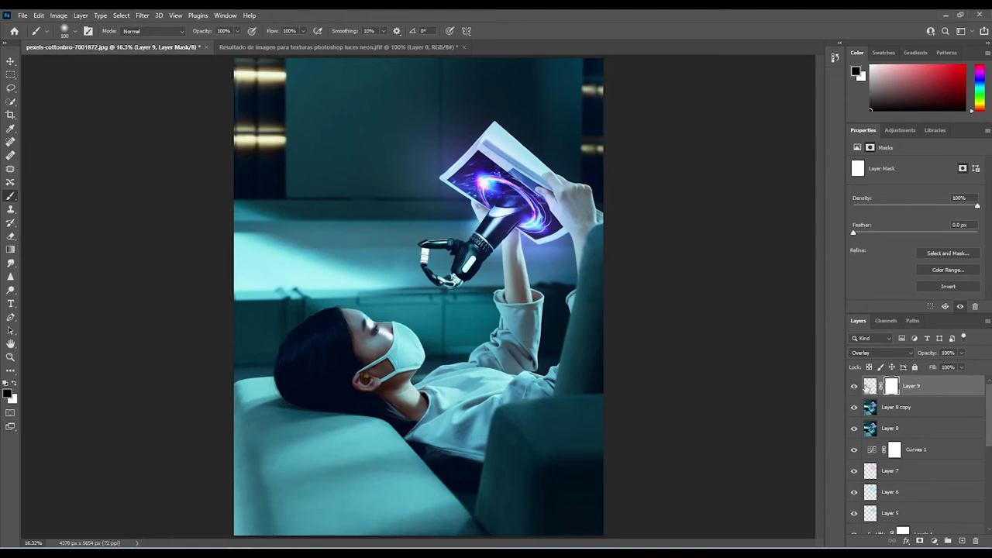
{"action": "left_click", "coordinate": [142, 17]}
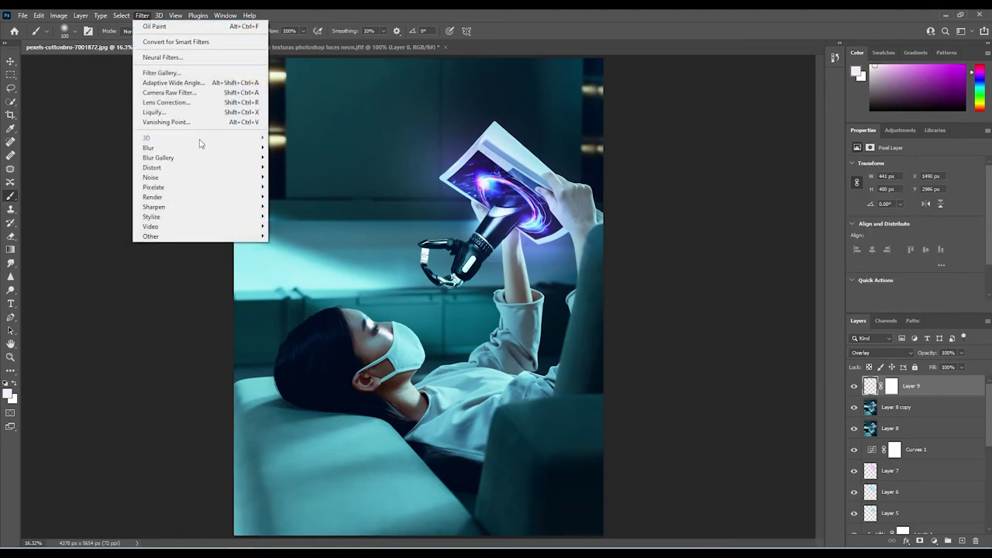
{"action": "mouse_move", "coordinate": [199, 149]}
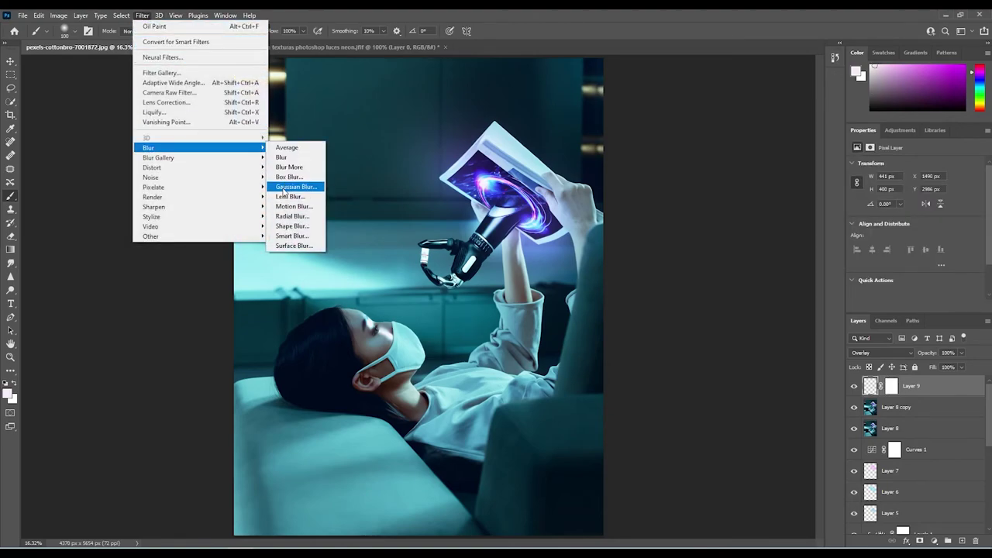
{"action": "left_click", "coordinate": [284, 189]}
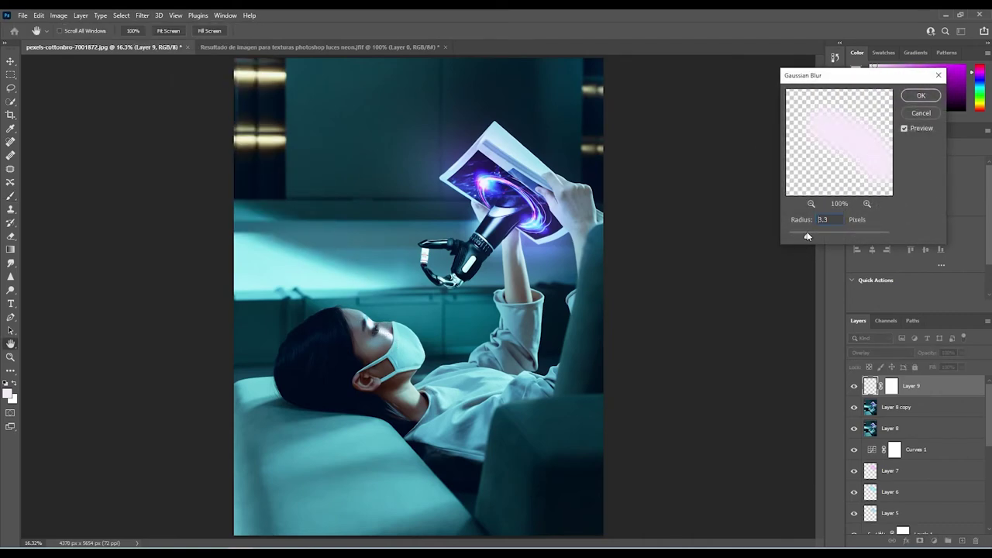
{"action": "left_click_drag", "start_coordinate": [811, 238], "coordinate": [819, 238]}
{"action": "left_click", "coordinate": [919, 97]}
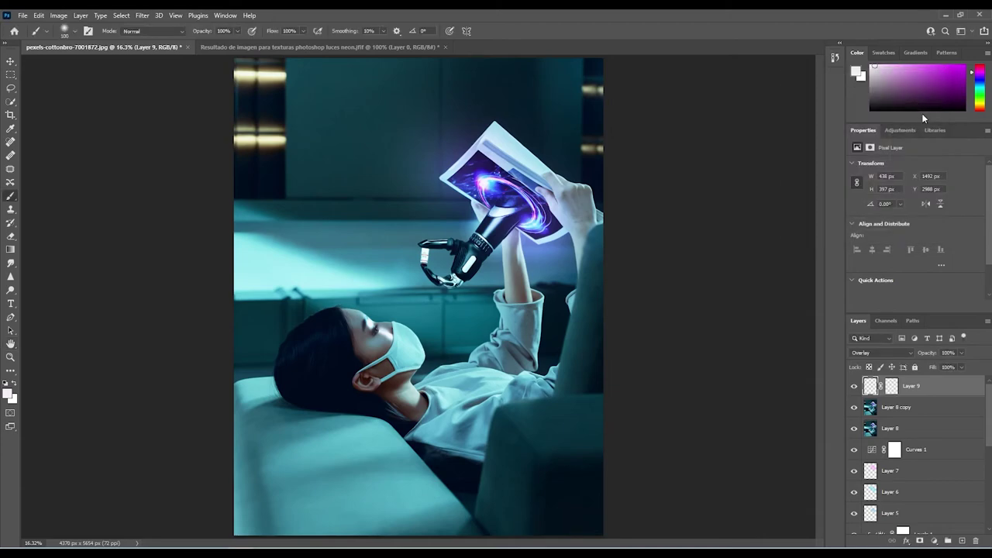
- Lower Layer 9's opacity to 66% and stamp all visible layers into a new layer on top
{"action": "left_click", "coordinate": [962, 354]}
{"action": "left_click_drag", "start_coordinate": [945, 367], "coordinate": [943, 367]}
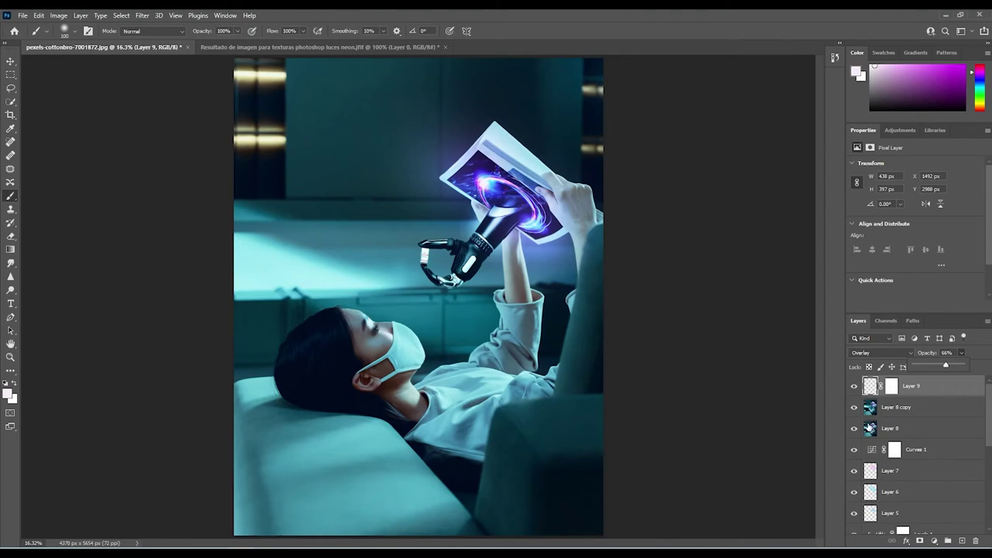
{"action": "left_click", "coordinate": [925, 385]}
{"action": "key", "text": "ctrl+shift+alt+e"}
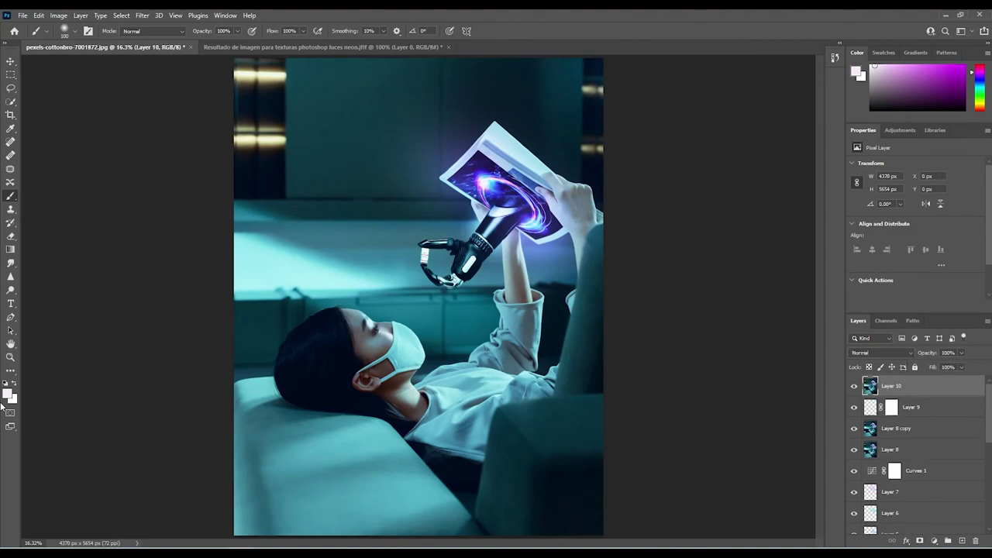
- Remove the reddish smudge beside the vaccine vial with the Patch tool in Content-Aware mode, sampling the teal background
{"action": "left_click", "coordinate": [10, 358]}
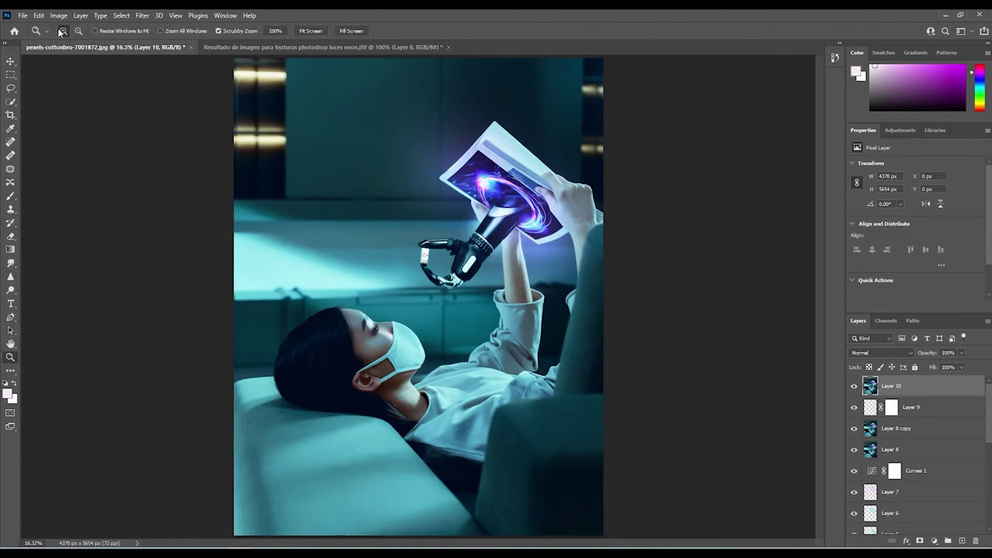
{"action": "left_click", "coordinate": [419, 262]}
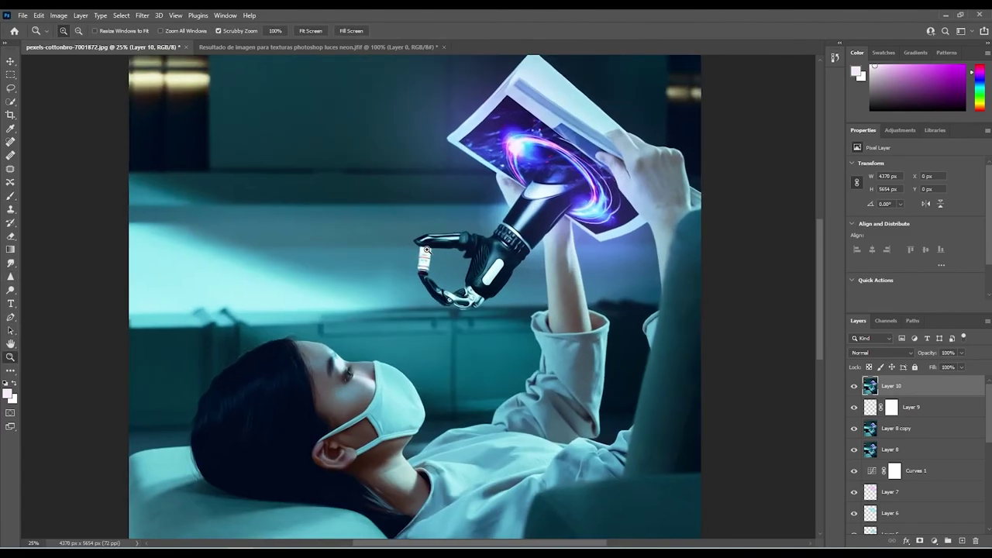
{"action": "left_click_drag", "start_coordinate": [426, 249], "coordinate": [444, 262]}
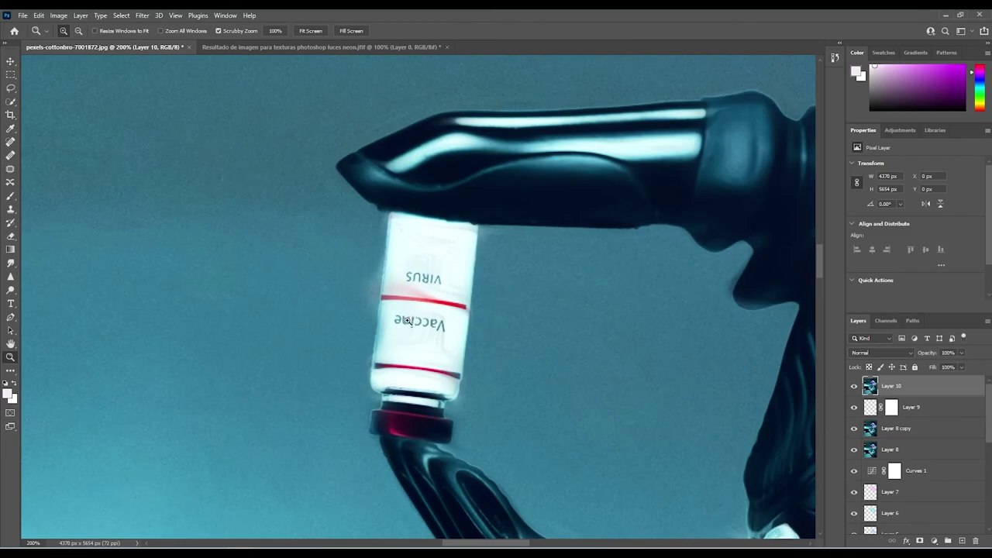
{"action": "left_click", "coordinate": [11, 169]}
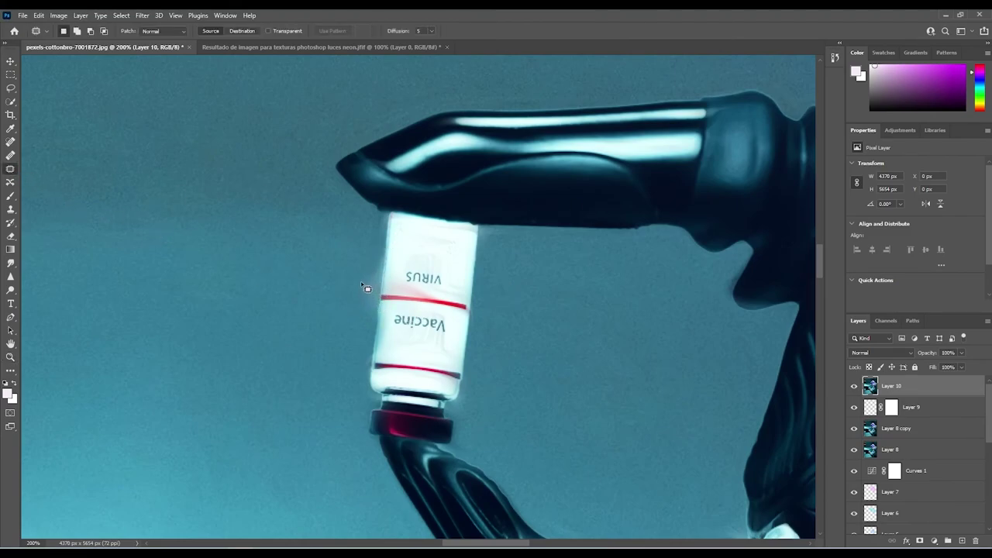
{"action": "mouse_move", "coordinate": [373, 303]}
{"action": "left_mouse_down"}
{"action": "mouse_move", "coordinate": [381, 274]}
{"action": "mouse_move", "coordinate": [365, 265]}
{"action": "left_mouse_up"}
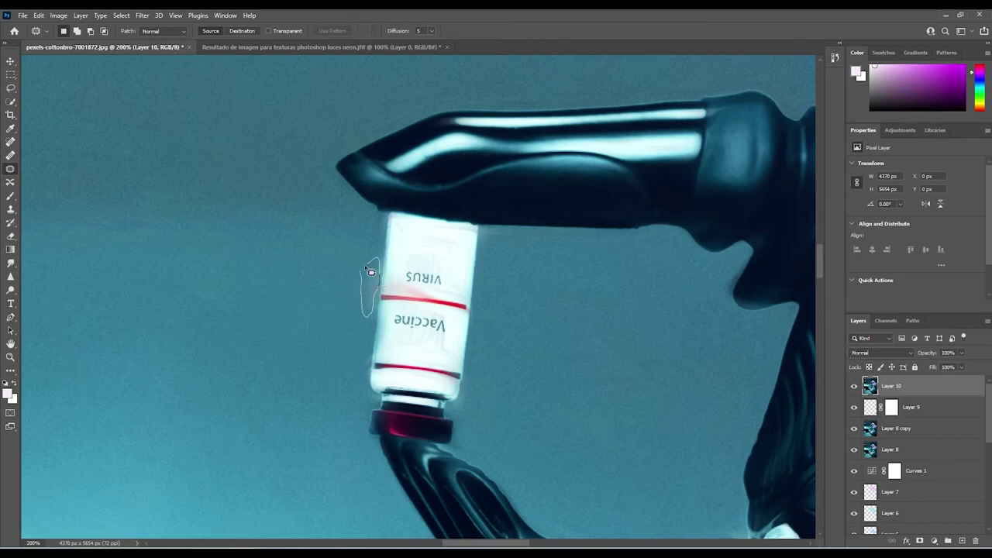
{"action": "left_click", "coordinate": [170, 32]}
{"action": "left_click", "coordinate": [159, 45]}
{"action": "left_click_drag", "start_coordinate": [372, 277], "coordinate": [314, 291]}
{"action": "key", "text": "ctrl+d"}
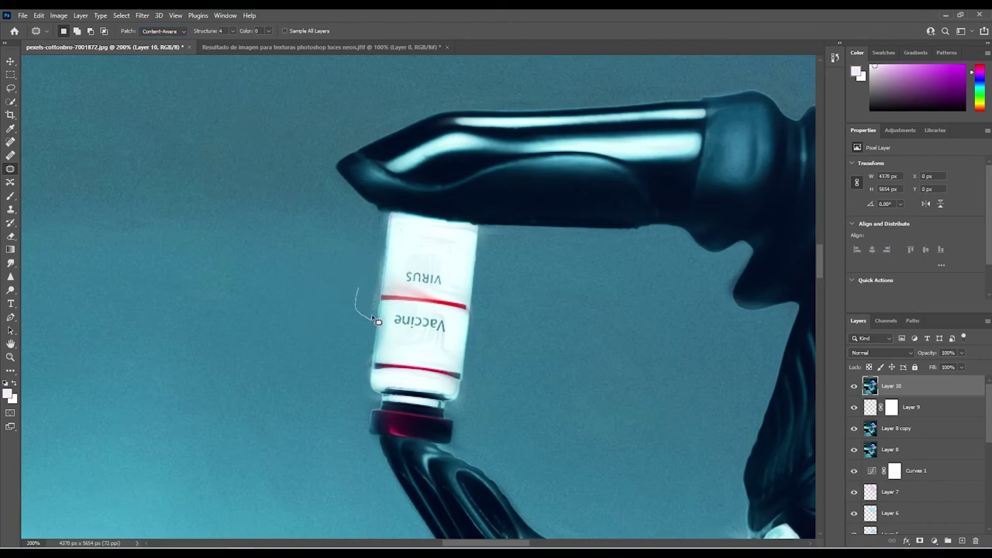
- Patch the remaining blemishes along the side of the vial near the red stripe and the VIRUS label
{"action": "mouse_move", "coordinate": [371, 315]}
{"action": "left_mouse_down"}
{"action": "mouse_move", "coordinate": [373, 297]}
{"action": "mouse_move", "coordinate": [355, 281]}
{"action": "mouse_move", "coordinate": [382, 285]}
{"action": "mouse_move", "coordinate": [334, 301]}
{"action": "left_mouse_up"}
{"action": "key", "text": "ctrl+d"}
{"action": "mouse_move", "coordinate": [390, 275]}
{"action": "left_mouse_down"}
{"action": "mouse_move", "coordinate": [390, 285]}
{"action": "mouse_move", "coordinate": [398, 276]}
{"action": "left_mouse_up"}
{"action": "key", "text": "ctrl+d"}
{"action": "key", "text": "j"}
{"action": "key", "text": "ctrl+0"}
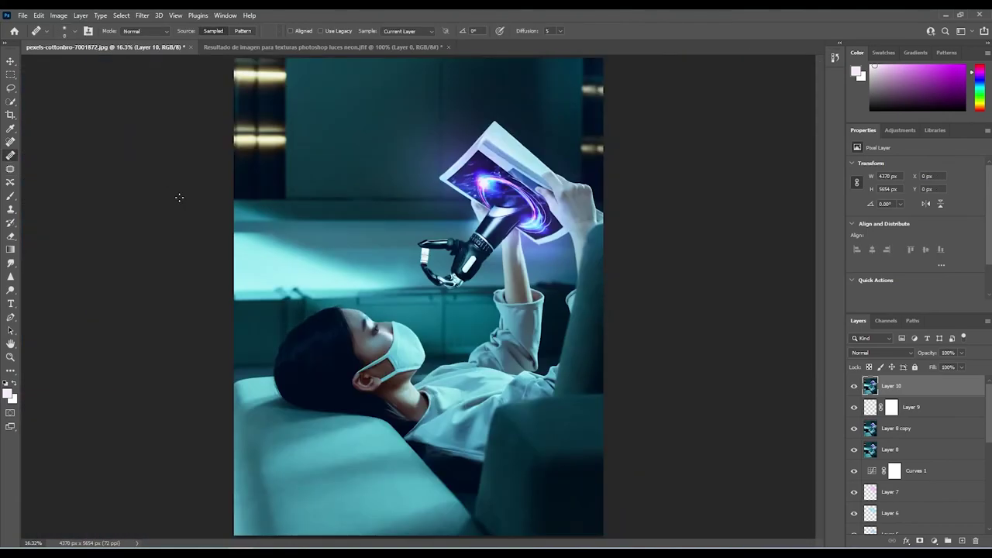
- Darken the pillow, armrest and outer areas of the image using the Burn tool with a 1400 px brush
{"action": "left_click", "coordinate": [12, 292]}
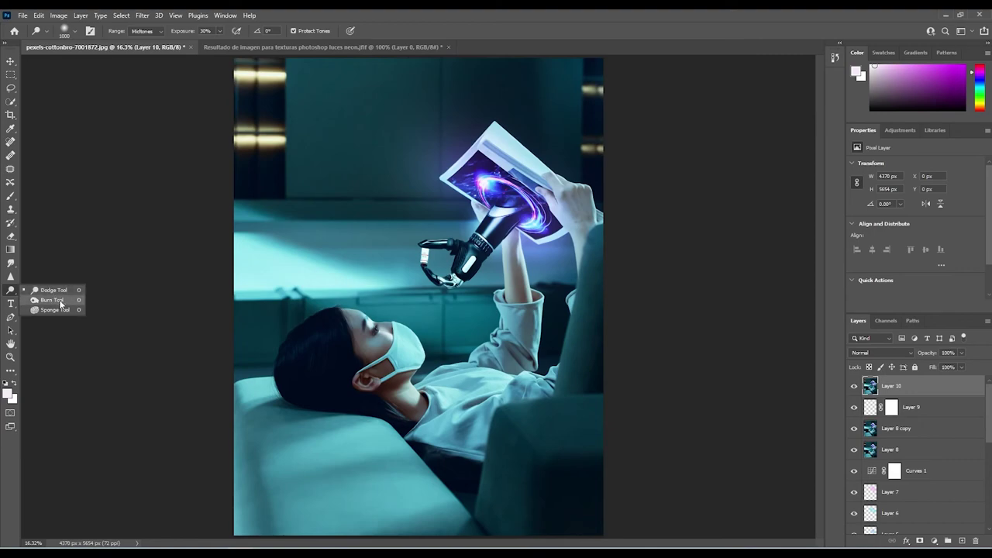
{"action": "left_click", "coordinate": [60, 302]}
{"action": "key", "text": "bracketright"}
{"action": "key", "text": "bracketright"}
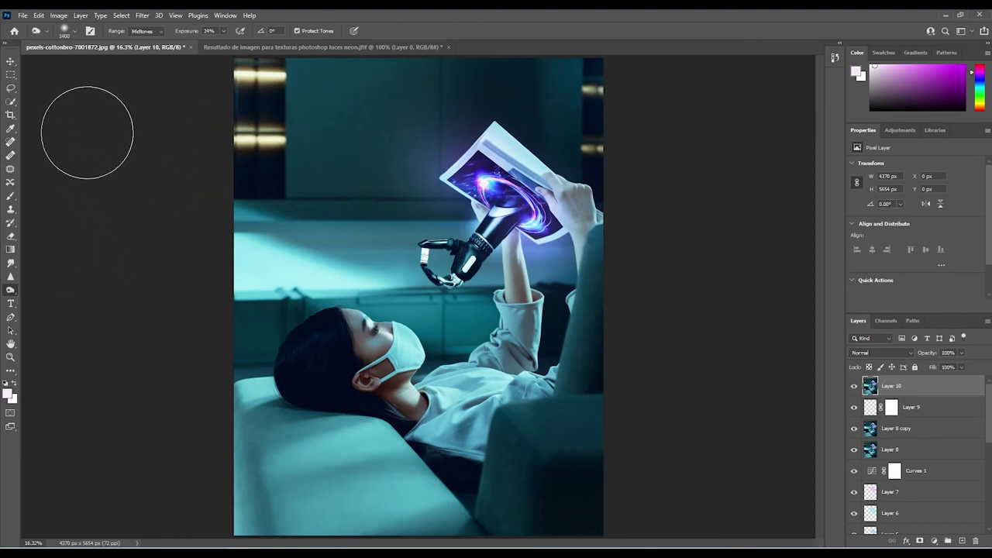
{"action": "mouse_move", "coordinate": [305, 455]}
{"action": "left_mouse_down"}
{"action": "mouse_move", "coordinate": [412, 492]}
{"action": "mouse_move", "coordinate": [614, 516]}
{"action": "left_mouse_up"}
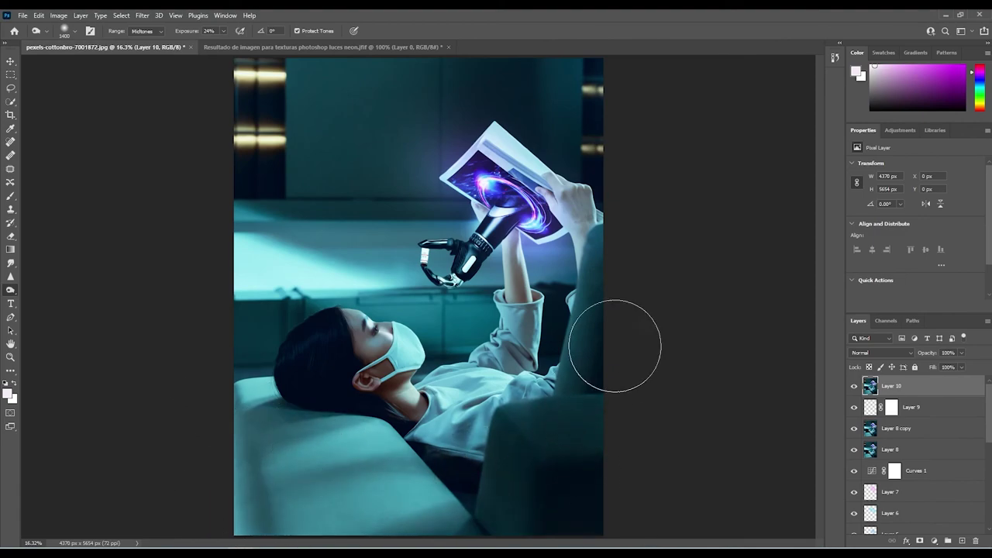
{"action": "mouse_move", "coordinate": [615, 346]}
{"action": "left_mouse_down"}
{"action": "mouse_move", "coordinate": [432, 476]}
{"action": "mouse_move", "coordinate": [275, 369]}
{"action": "mouse_move", "coordinate": [339, 160]}
{"action": "mouse_move", "coordinate": [384, 89]}
{"action": "mouse_move", "coordinate": [334, 78]}
{"action": "mouse_move", "coordinate": [584, 96]}
{"action": "mouse_move", "coordinate": [609, 136]}
{"action": "mouse_move", "coordinate": [582, 389]}
{"action": "mouse_move", "coordinate": [338, 535]}
{"action": "left_mouse_up"}
- Reduce the Burn brush to 400 px and darken the pillow's outer edge, the armrest and the background behind the robotic arm
{"action": "key", "text": "bracketleft"}
{"action": "key", "text": "bracketleft"}
{"action": "key", "text": "bracketleft"}
{"action": "key", "text": "bracketleft"}
{"action": "key", "text": "bracketleft"}
{"action": "key", "text": "bracketleft"}
{"action": "key", "text": "bracketleft"}
{"action": "key", "text": "bracketleft"}
{"action": "key", "text": "bracketleft"}
{"action": "key", "text": "bracketleft"}
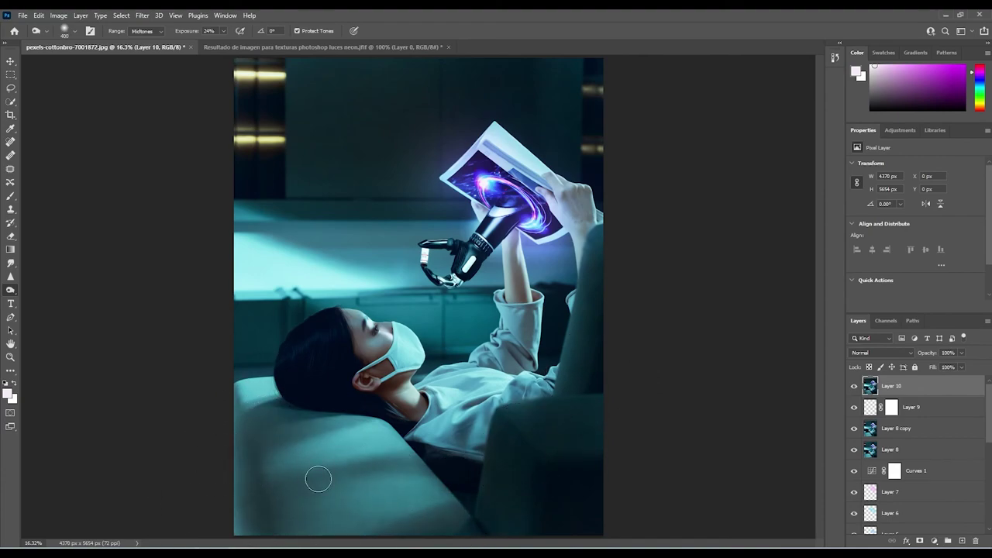
{"action": "left_click_drag", "start_coordinate": [237, 443], "coordinate": [233, 538]}
{"action": "mouse_move", "coordinate": [237, 403]}
{"action": "left_mouse_down"}
{"action": "mouse_move", "coordinate": [228, 527]}
{"action": "mouse_move", "coordinate": [247, 534]}
{"action": "left_mouse_up"}
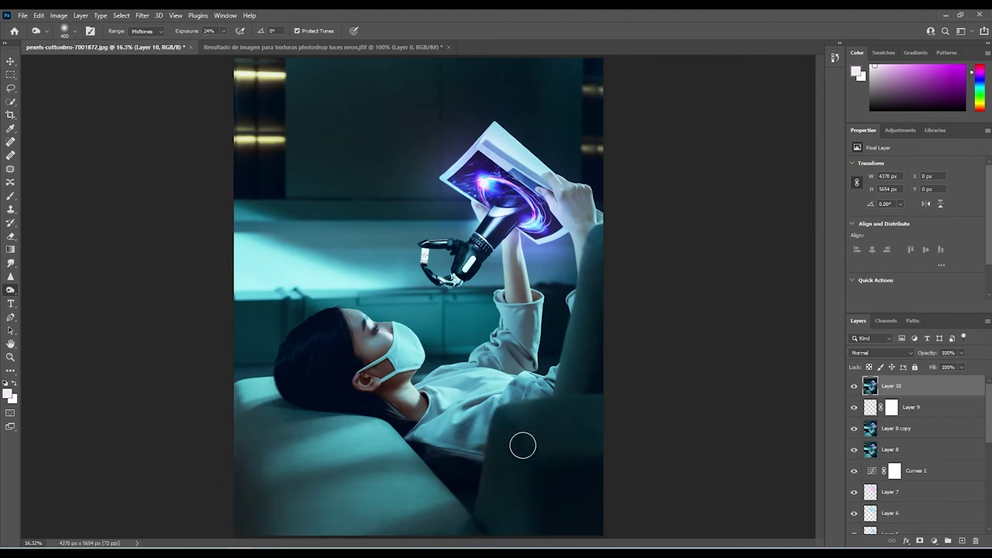
{"action": "mouse_move", "coordinate": [523, 446]}
{"action": "left_mouse_down"}
{"action": "mouse_move", "coordinate": [572, 409]}
{"action": "mouse_move", "coordinate": [607, 243]}
{"action": "mouse_move", "coordinate": [579, 346]}
{"action": "mouse_move", "coordinate": [498, 449]}
{"action": "mouse_move", "coordinate": [618, 463]}
{"action": "mouse_move", "coordinate": [463, 459]}
{"action": "mouse_move", "coordinate": [482, 507]}
{"action": "mouse_move", "coordinate": [324, 363]}
{"action": "mouse_move", "coordinate": [330, 318]}
{"action": "mouse_move", "coordinate": [329, 379]}
{"action": "mouse_move", "coordinate": [284, 388]}
{"action": "mouse_move", "coordinate": [345, 358]}
{"action": "mouse_move", "coordinate": [405, 404]}
{"action": "mouse_move", "coordinate": [351, 338]}
{"action": "mouse_move", "coordinate": [385, 401]}
{"action": "mouse_move", "coordinate": [378, 327]}
{"action": "mouse_move", "coordinate": [434, 223]}
{"action": "left_mouse_up"}
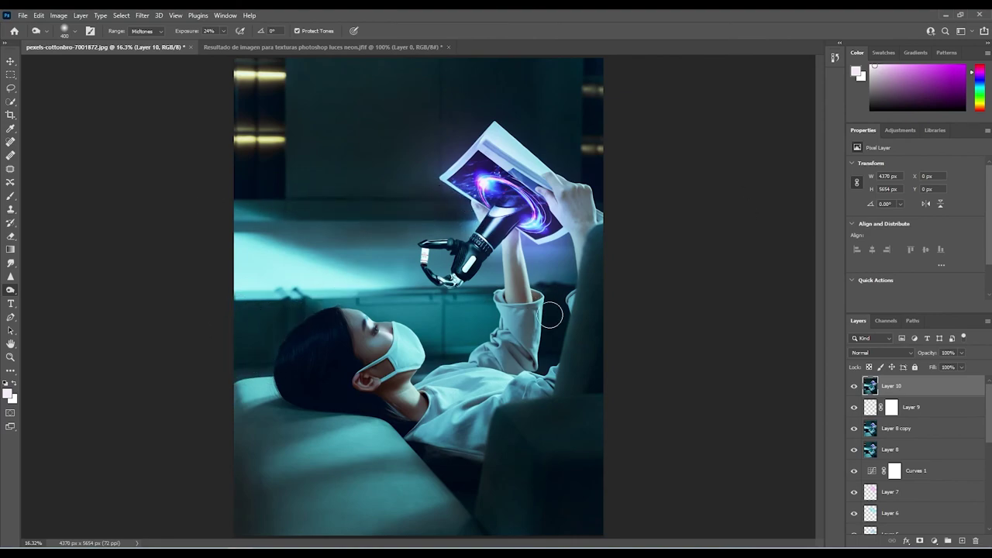
- Burn the shadows on the rolled sleeve and the lower shirt, and compare the image with and without Layer 10
{"action": "left_click_drag", "start_coordinate": [542, 318], "coordinate": [520, 343]}
{"action": "left_click_drag", "start_coordinate": [532, 403], "coordinate": [544, 386]}
{"action": "left_click_drag", "start_coordinate": [485, 423], "coordinate": [451, 437]}
{"action": "left_click_drag", "start_coordinate": [551, 321], "coordinate": [532, 351]}
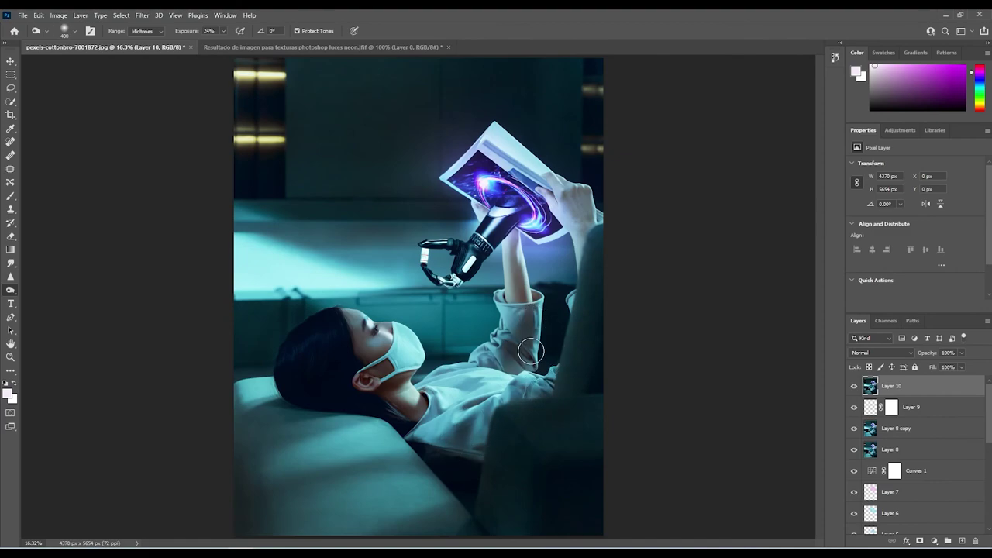
{"action": "left_click_drag", "start_coordinate": [539, 389], "coordinate": [519, 398]}
{"action": "mouse_move", "coordinate": [481, 423]}
{"action": "left_mouse_down"}
{"action": "mouse_move", "coordinate": [459, 437]}
{"action": "mouse_move", "coordinate": [427, 430]}
{"action": "left_mouse_up"}
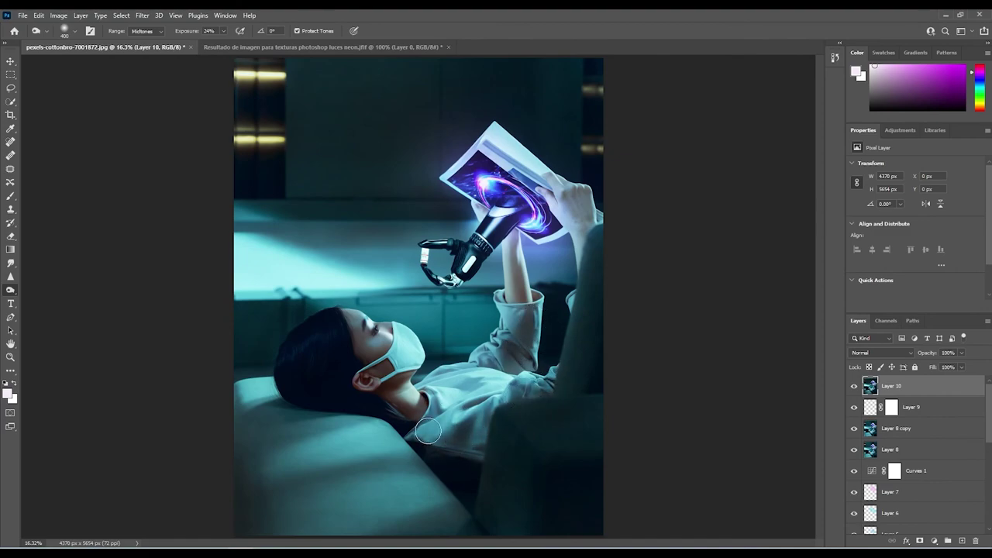
{"action": "left_click", "coordinate": [855, 388]}
{"action": "left_click", "coordinate": [856, 388]}
{"action": "left_click", "coordinate": [855, 388]}
{"action": "left_click", "coordinate": [855, 387]}
- Stamp all visible layers into a new layer on top and rename it "sharpen"
{"action": "key", "text": "ctrl+shift+alt+e"}
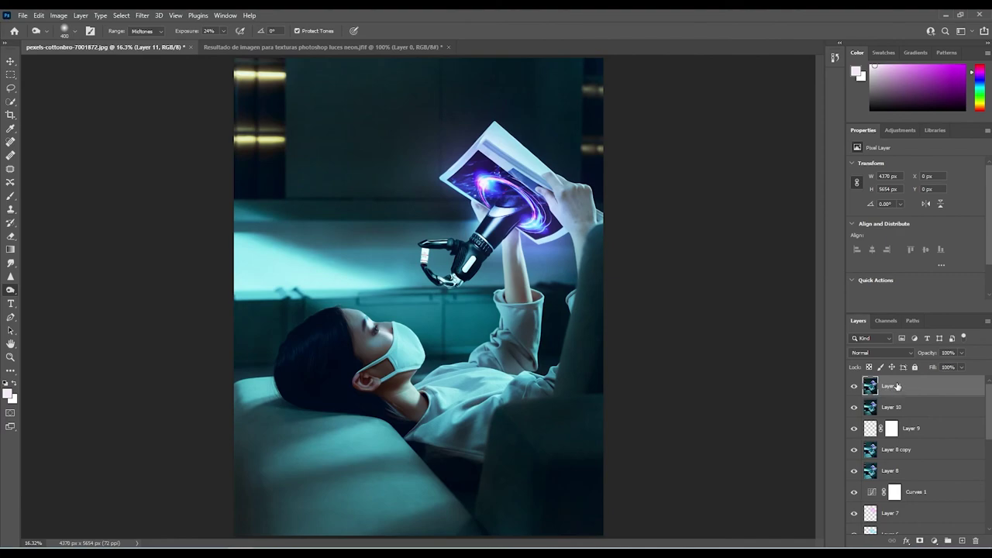
{"action": "double_click", "coordinate": [889, 386]}
{"action": "type", "text": "sharpen"}
{"action": "key", "text": "Return"}
- Apply a High Pass filter with a 1.0 pixel radius to the sharpen layer and set its blend mode to Overlay
{"action": "left_click", "coordinate": [142, 16]}
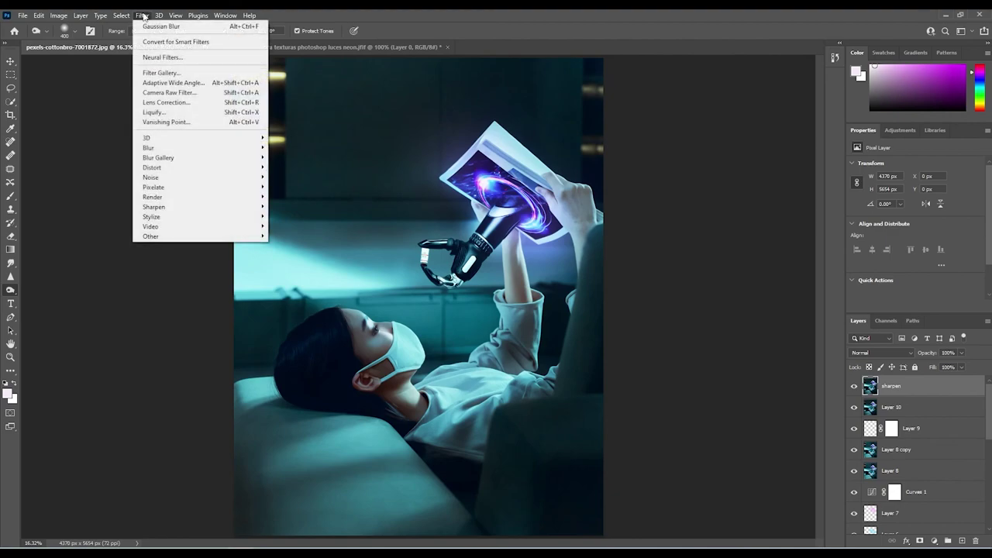
{"action": "mouse_move", "coordinate": [217, 236]}
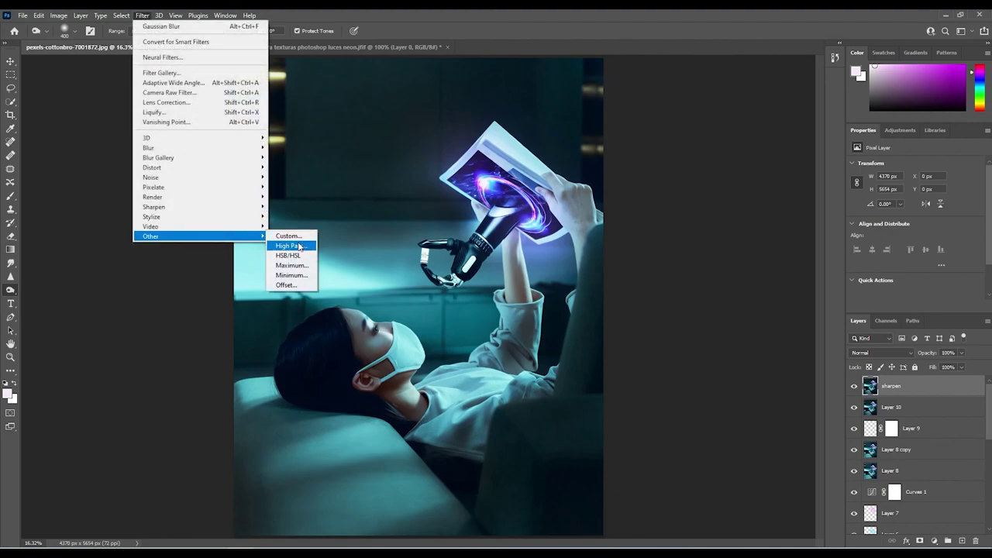
{"action": "left_click", "coordinate": [287, 246]}
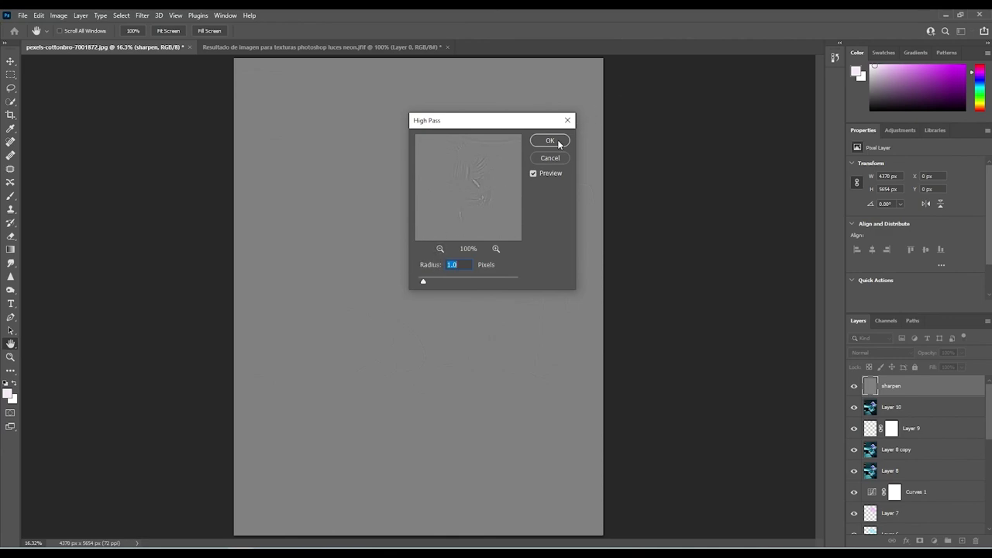
{"action": "left_click", "coordinate": [550, 141]}
{"action": "key", "text": "o"}
{"action": "left_click", "coordinate": [898, 351]}
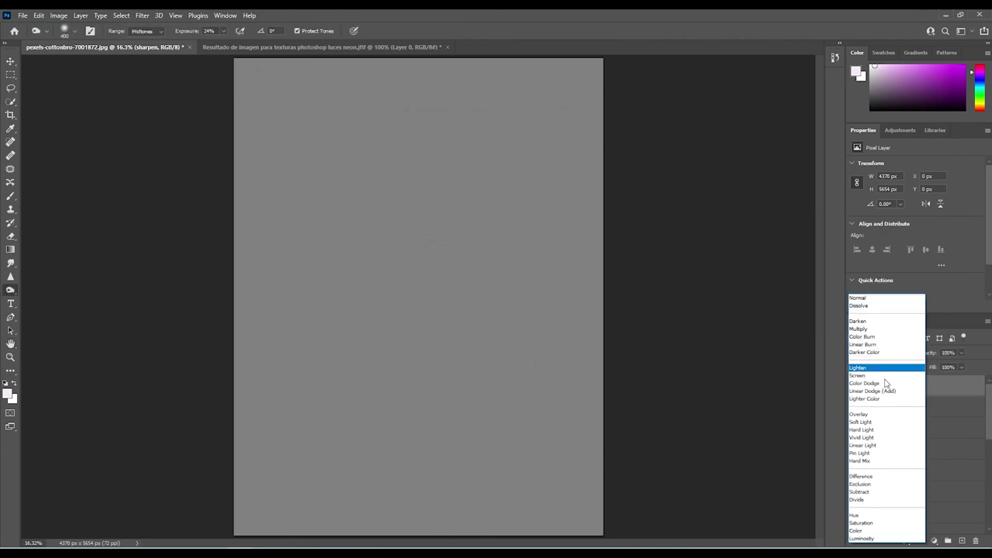
{"action": "left_click", "coordinate": [859, 415]}
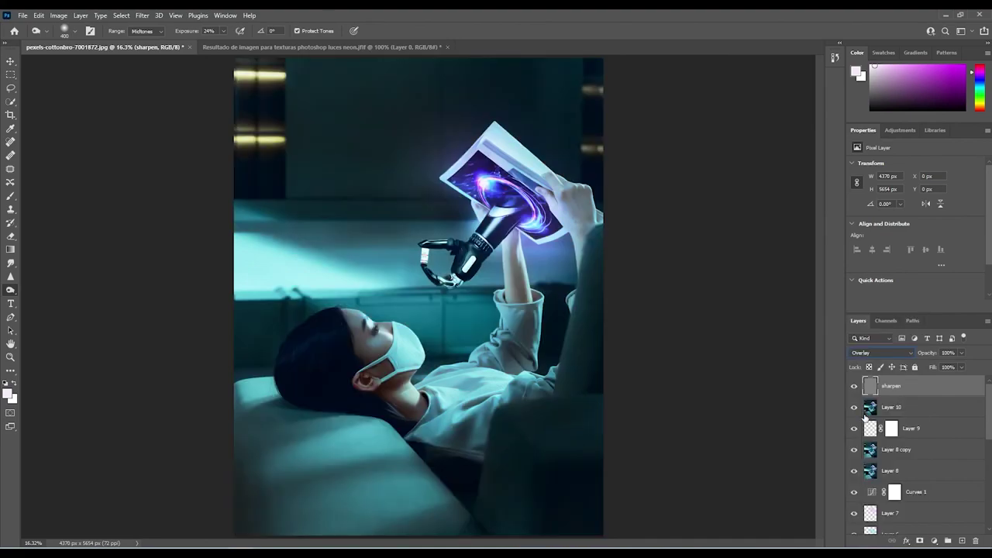